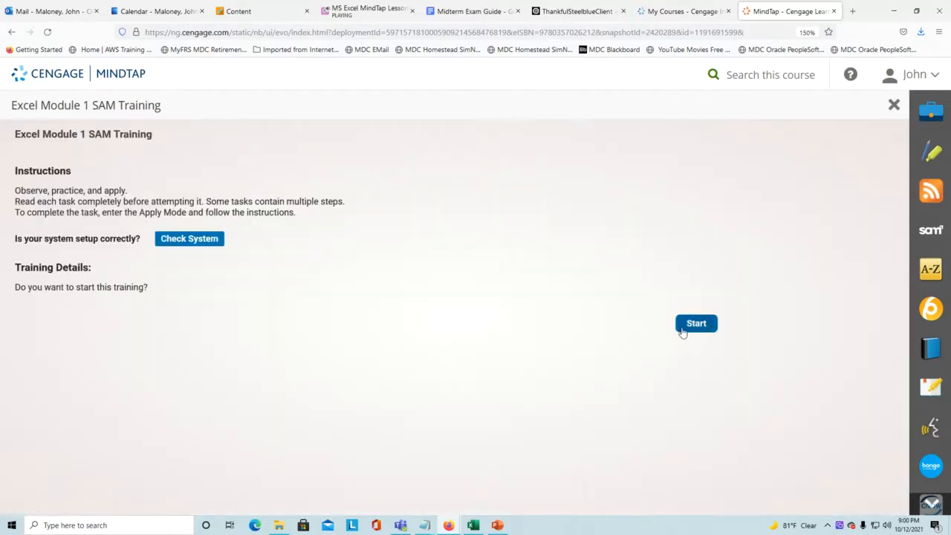
# - Start the Excel Module 1 SAM Training and arrange the training window and Task Instructions panel
pyautogui.click(681, 326)
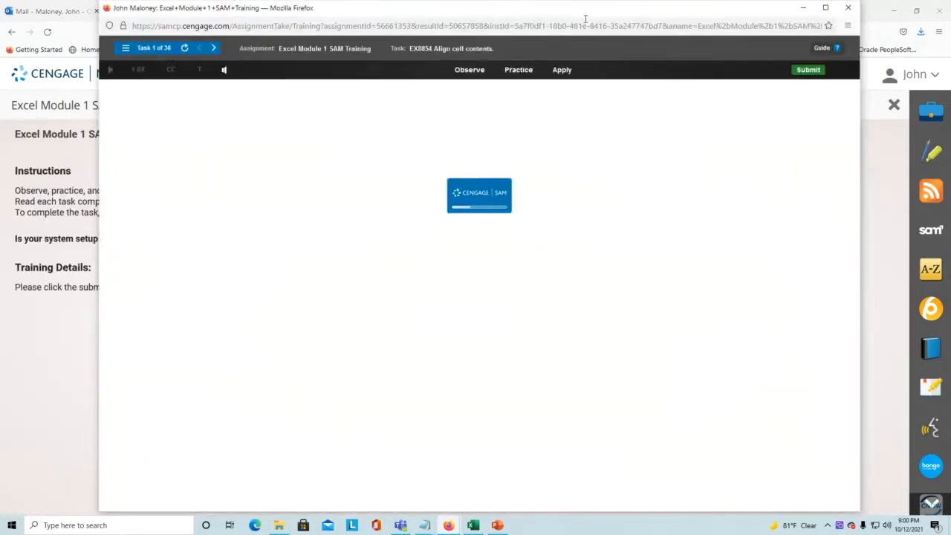
pyautogui.moveTo(585, 17); pyautogui.dragTo(553, 45)
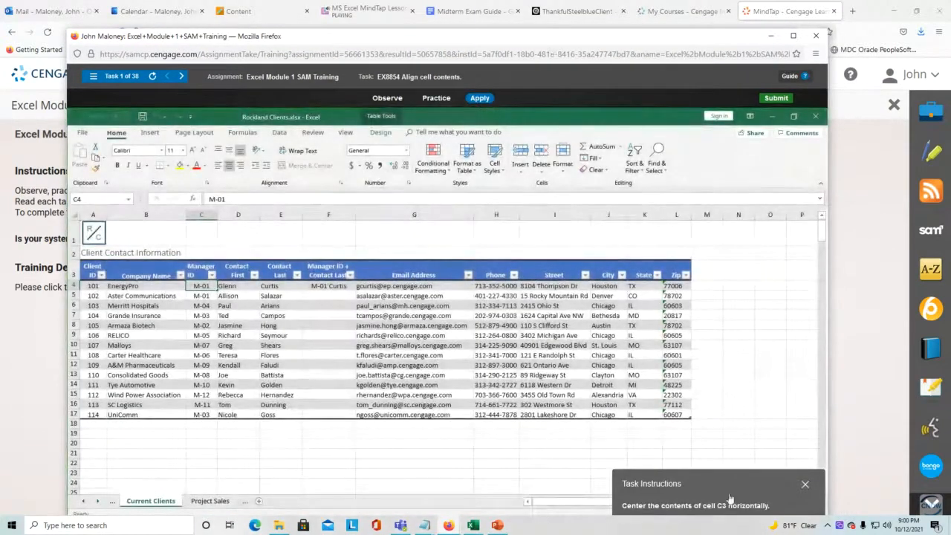
pyautogui.moveTo(706, 484); pyautogui.dragTo(452, 216)
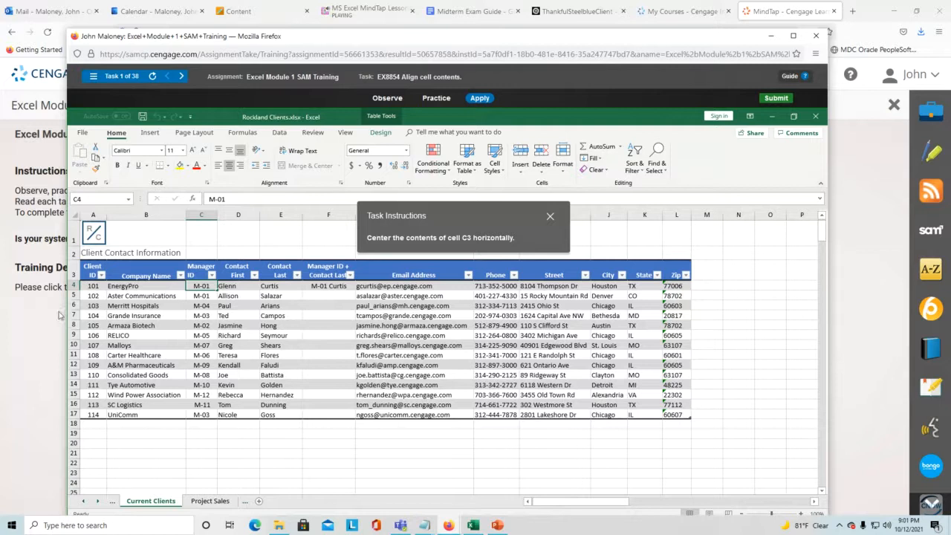
# - Select the Manager ID header in cell C3 and center it horizontally
pyautogui.click(152, 236)
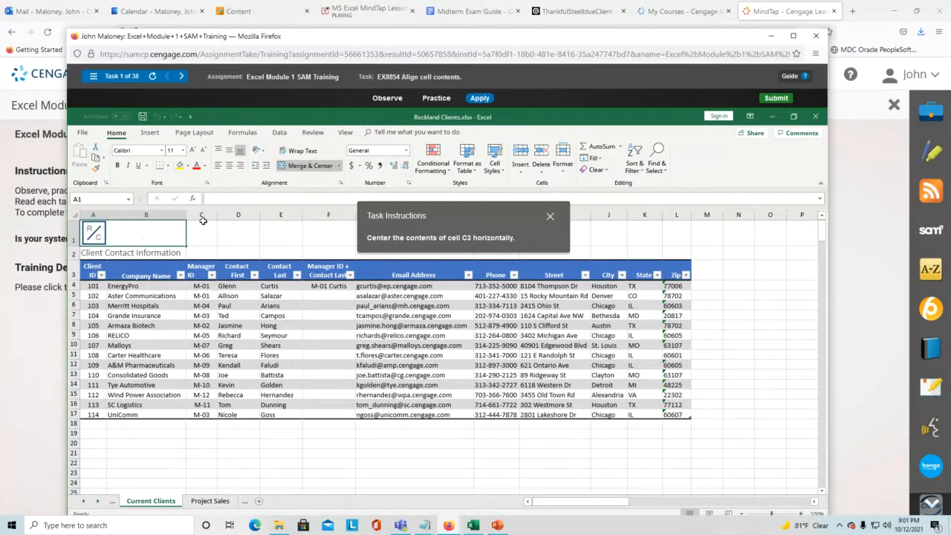
pyautogui.click(201, 254)
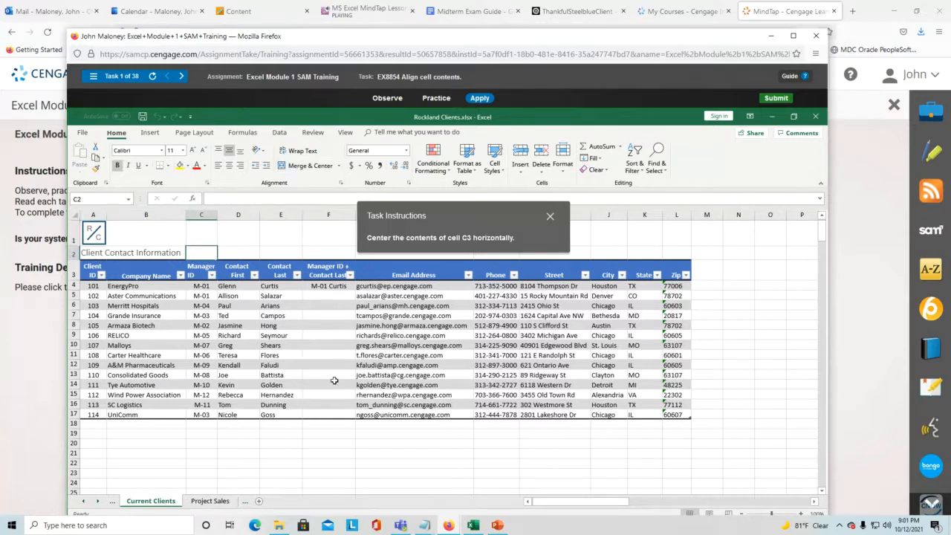
pyautogui.click(325, 431)
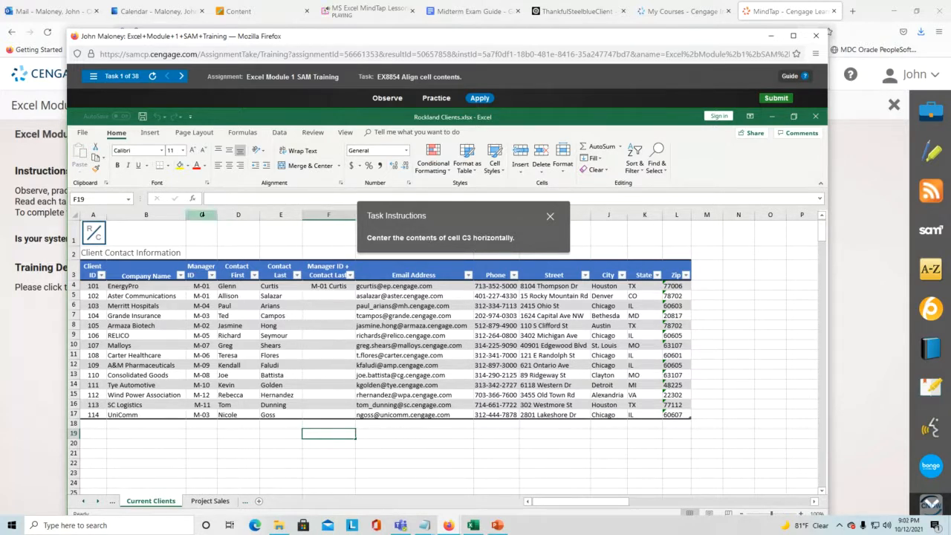
pyautogui.click(200, 275)
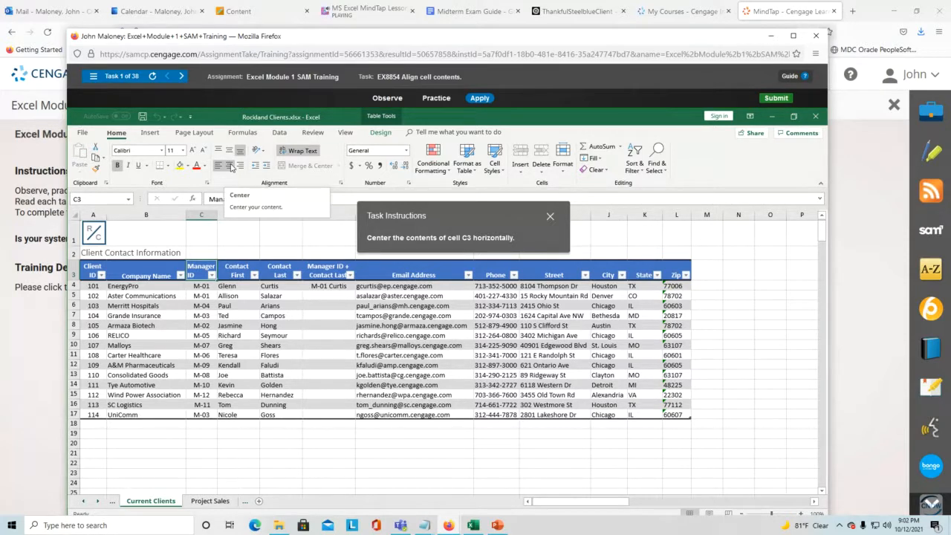
pyautogui.click(230, 166)
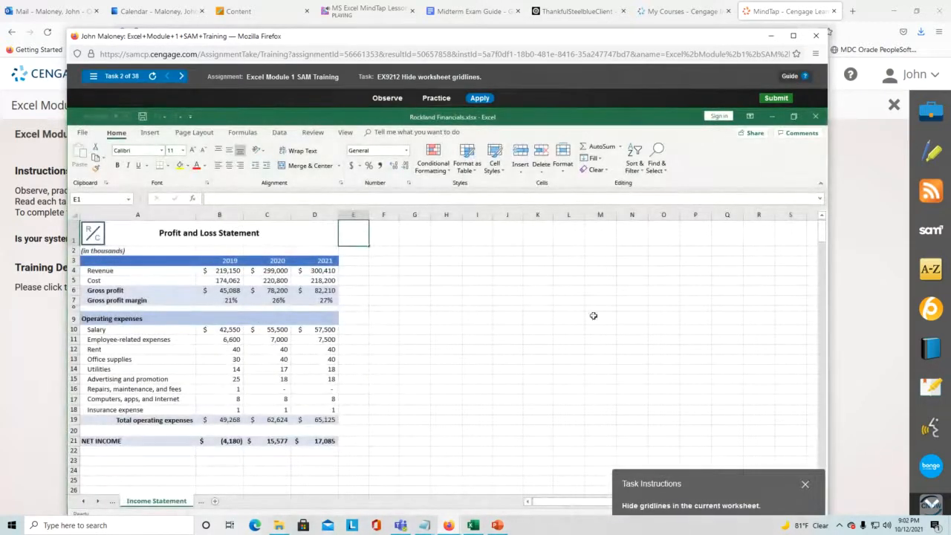
# - Move the task instructions to mid-sheet and click through Income Statement cells F7 to J10
pyautogui.moveTo(730, 485); pyautogui.dragTo(534, 267)
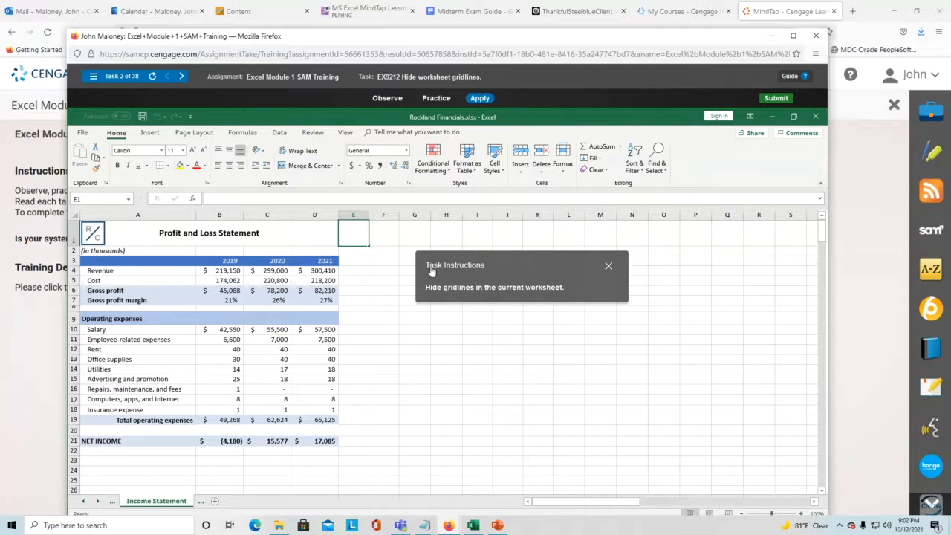
pyautogui.click(372, 300)
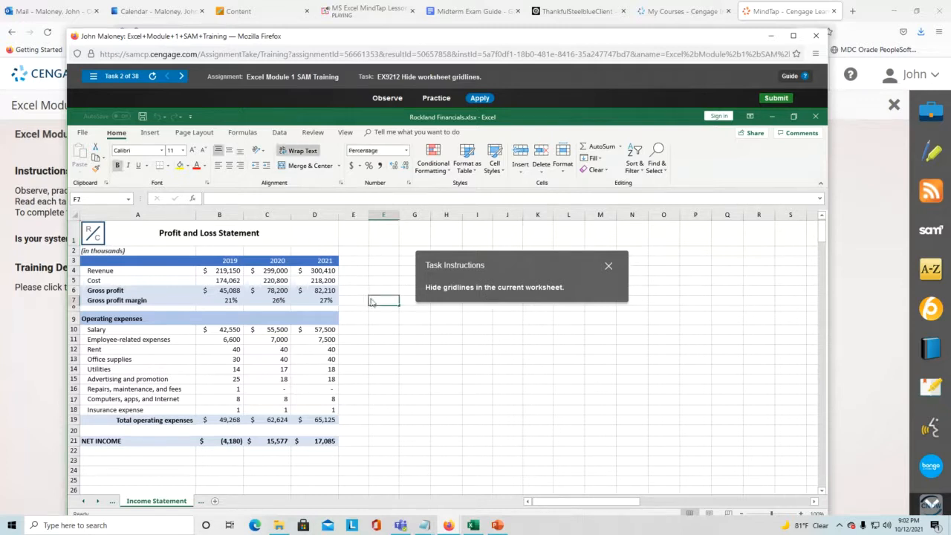
pyautogui.click(402, 341)
pyautogui.click(386, 339)
pyautogui.click(452, 328)
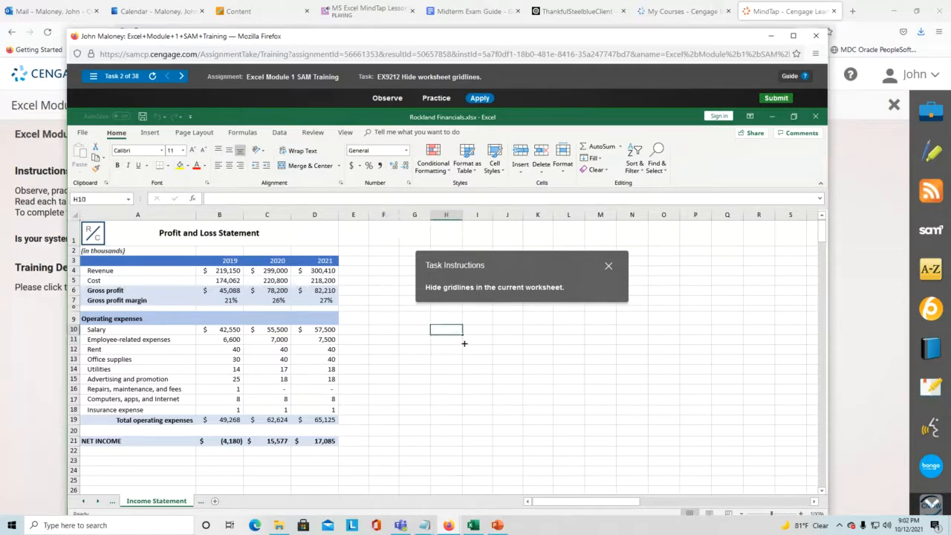
pyautogui.click(475, 341)
pyautogui.click(511, 332)
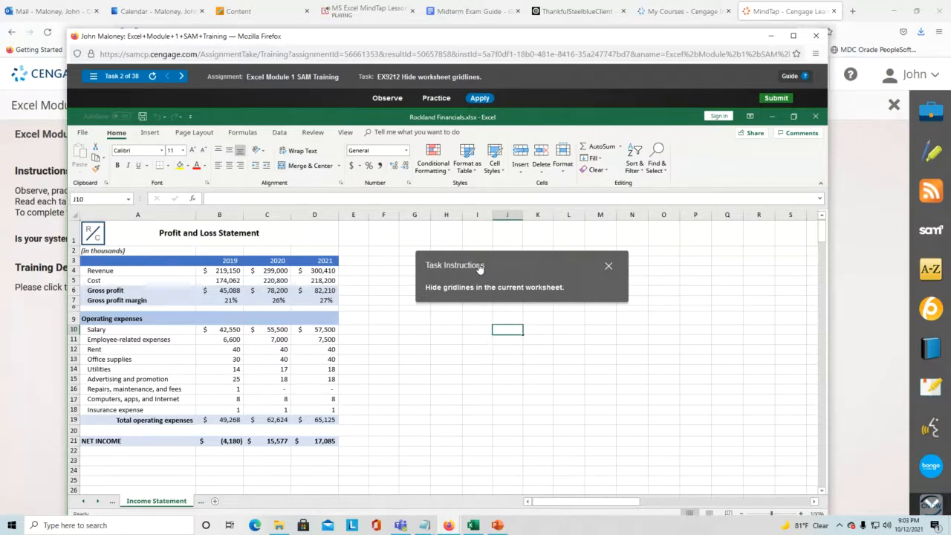
# - Turn off Gridlines in the View tab's Show group for the Income Statement
pyautogui.click(452, 329)
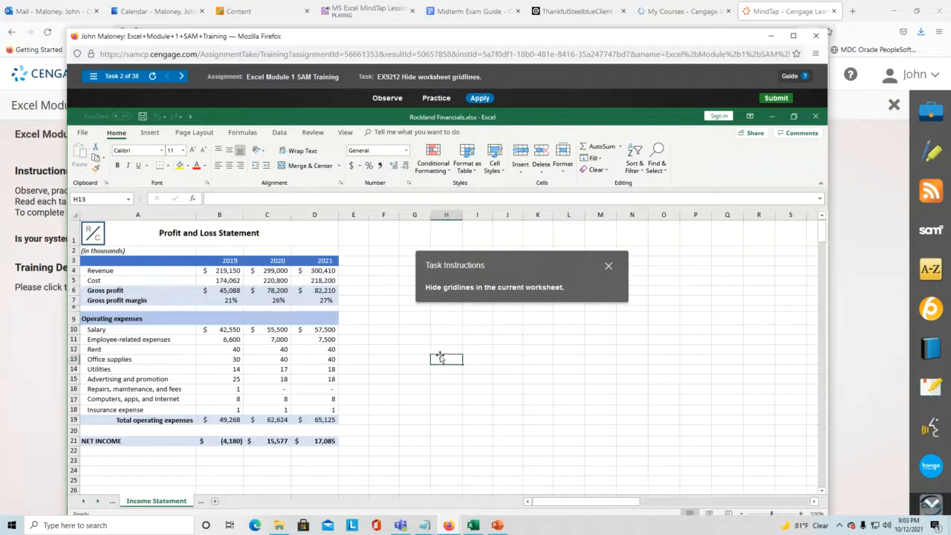
pyautogui.click(421, 330)
pyautogui.click(390, 302)
pyautogui.click(388, 272)
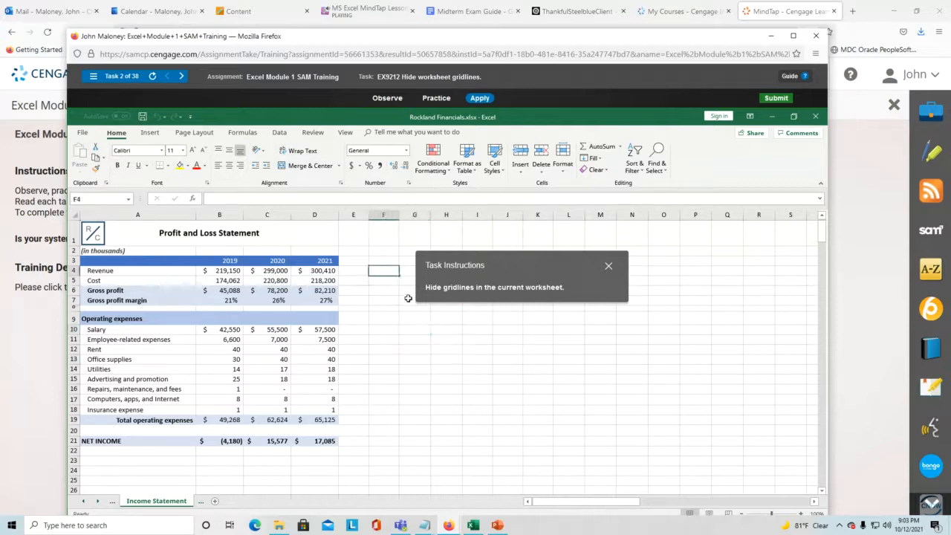
pyautogui.click(409, 300)
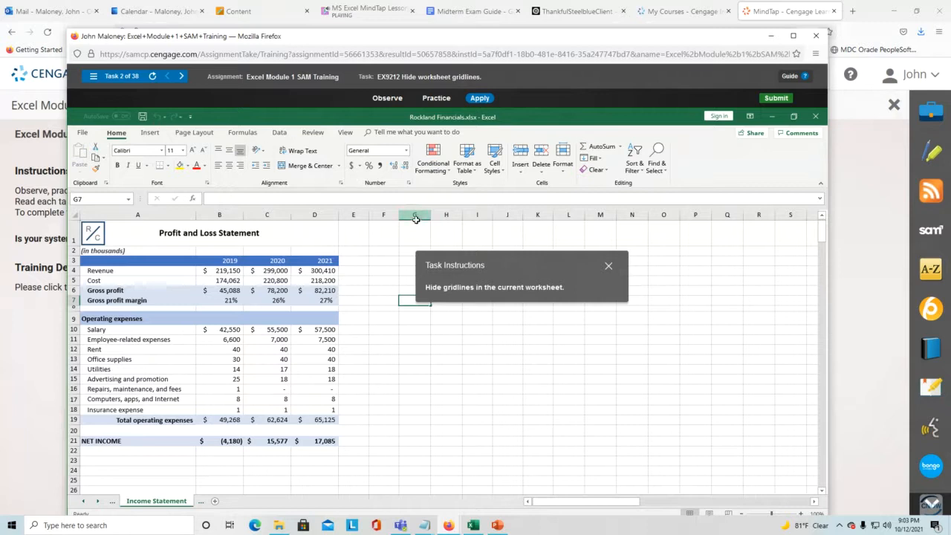
pyautogui.click(345, 132)
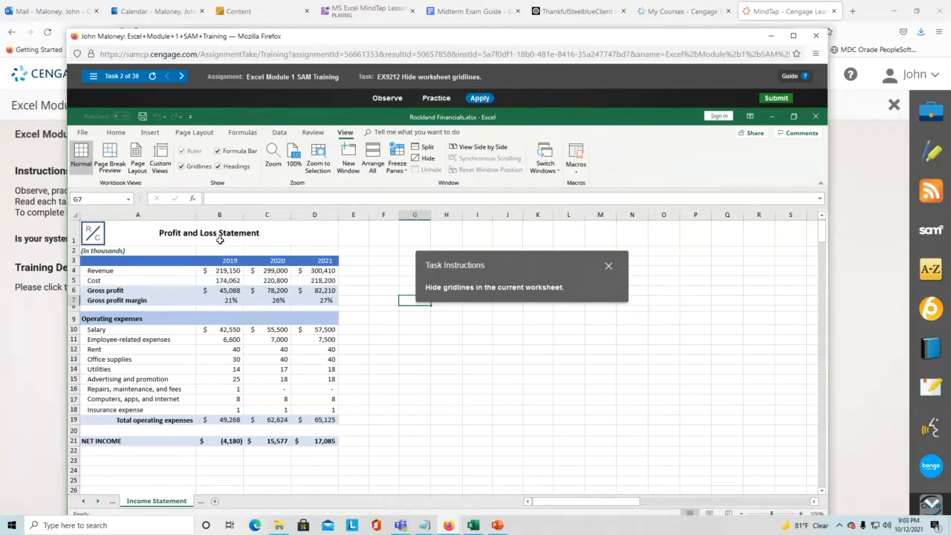
pyautogui.click(179, 170)
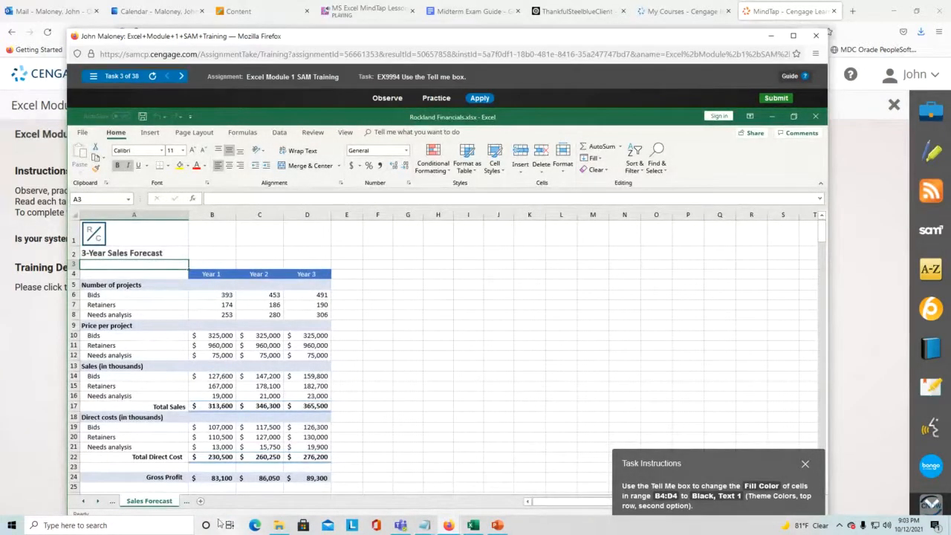
pyautogui.click(473, 525)
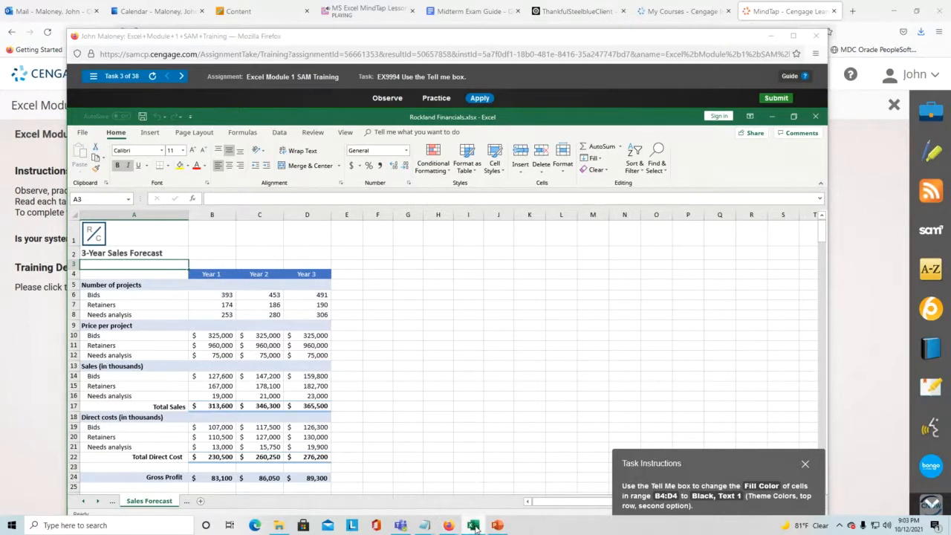
pyautogui.click(473, 525)
pyautogui.click(474, 525)
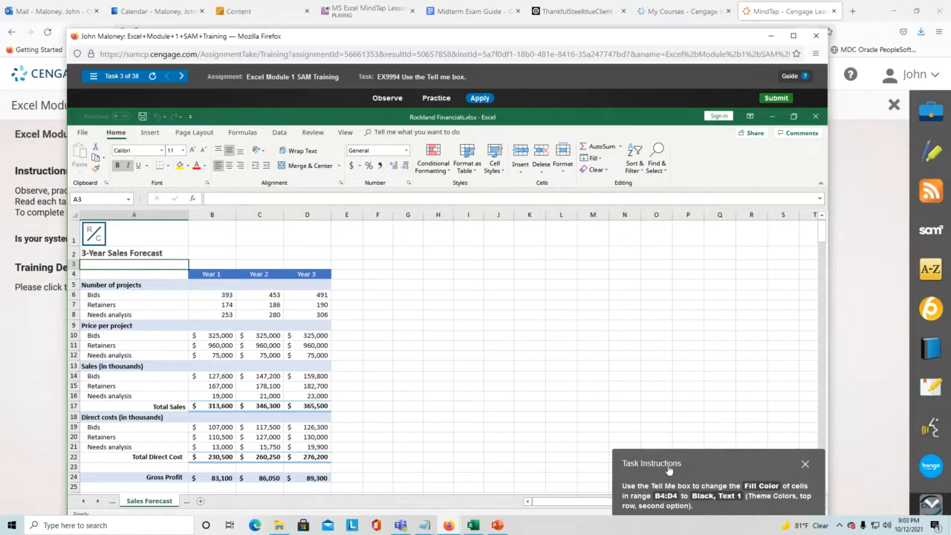
pyautogui.moveTo(715, 467); pyautogui.dragTo(444, 226)
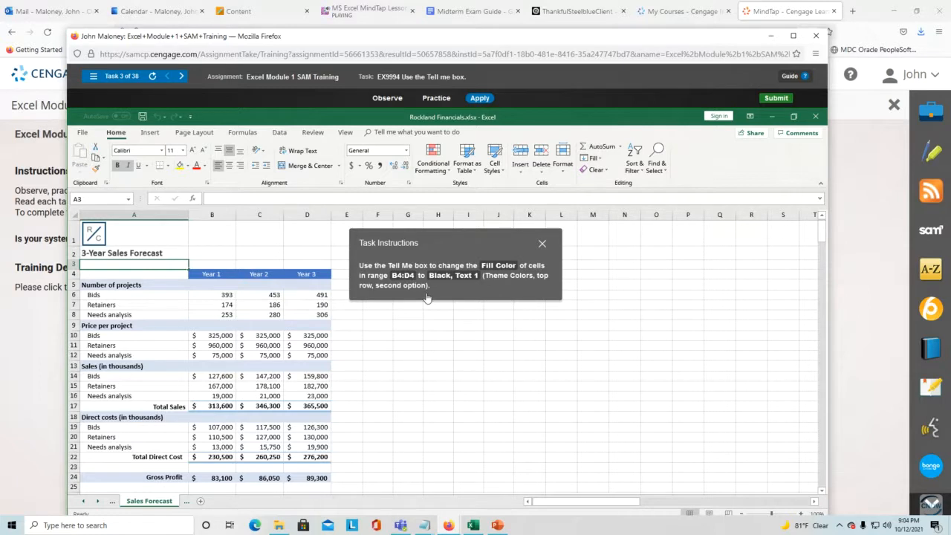
# - Select the Year 1–Year 3 headers B4:D4 and fill them with Black, Text 1
pyautogui.click(189, 170)
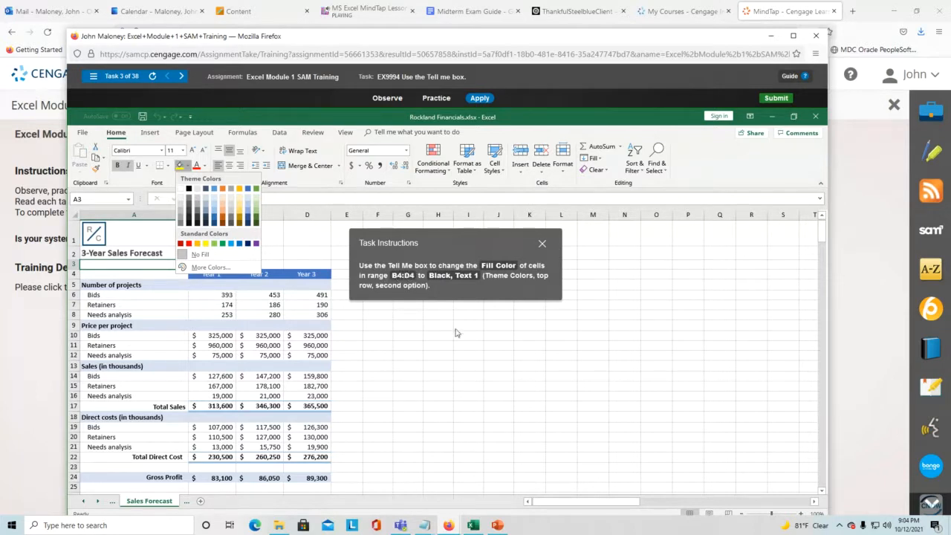
pyautogui.click(411, 326)
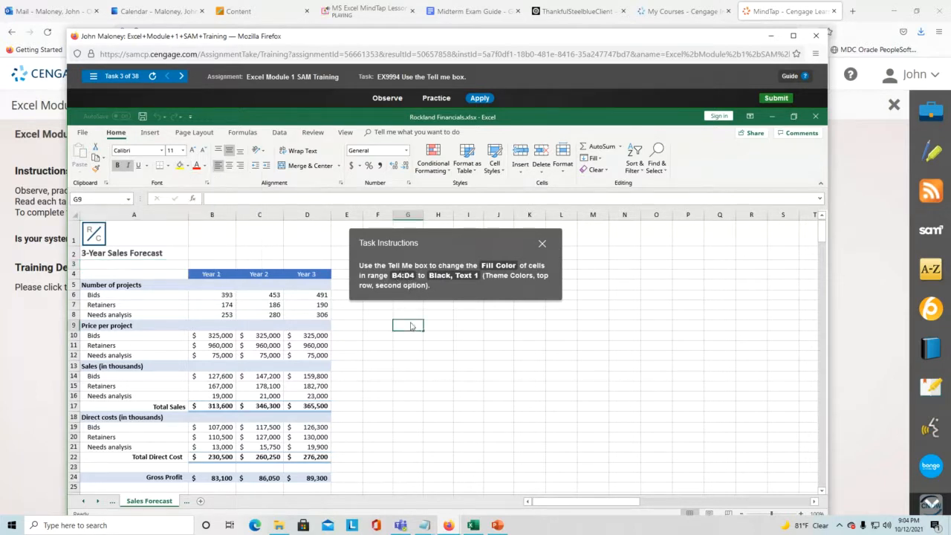
pyautogui.click(211, 273)
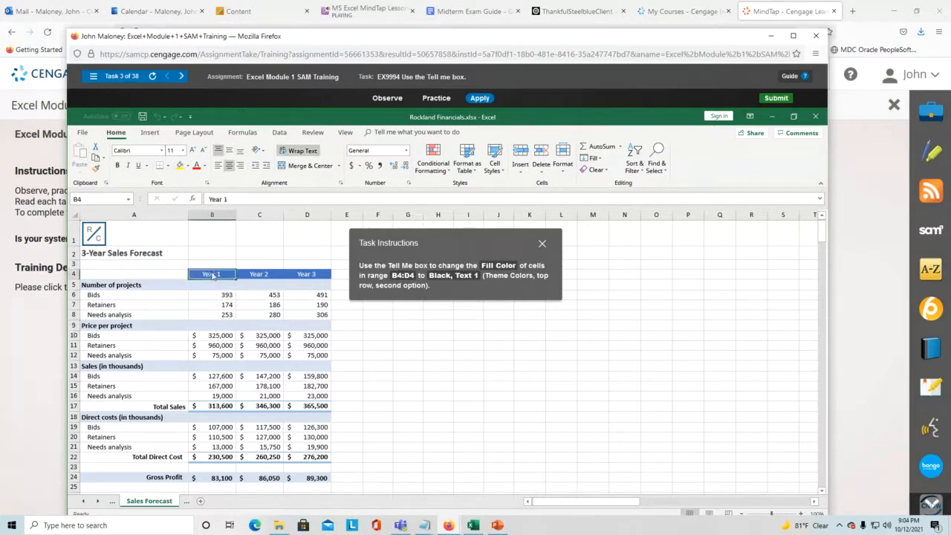
pyautogui.moveTo(215, 275); pyautogui.dragTo(331, 281)
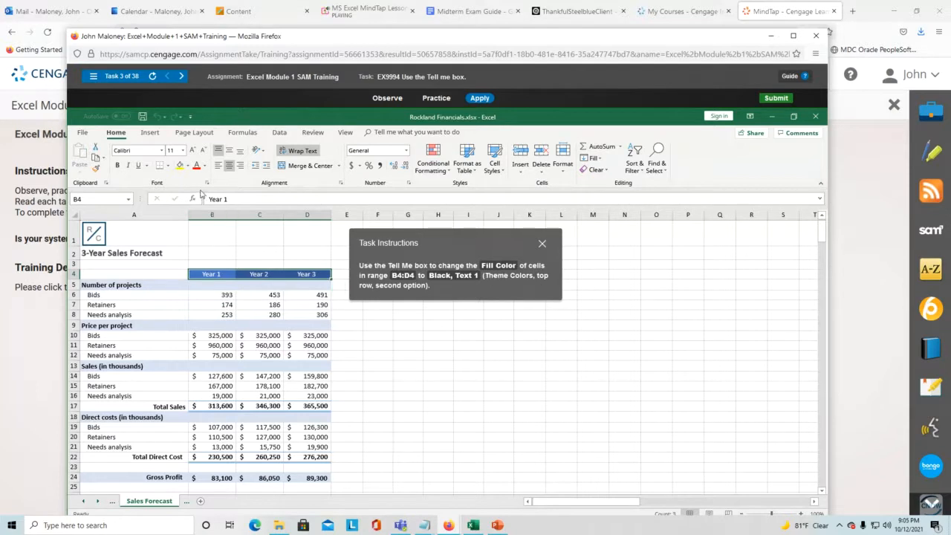
pyautogui.click(187, 166)
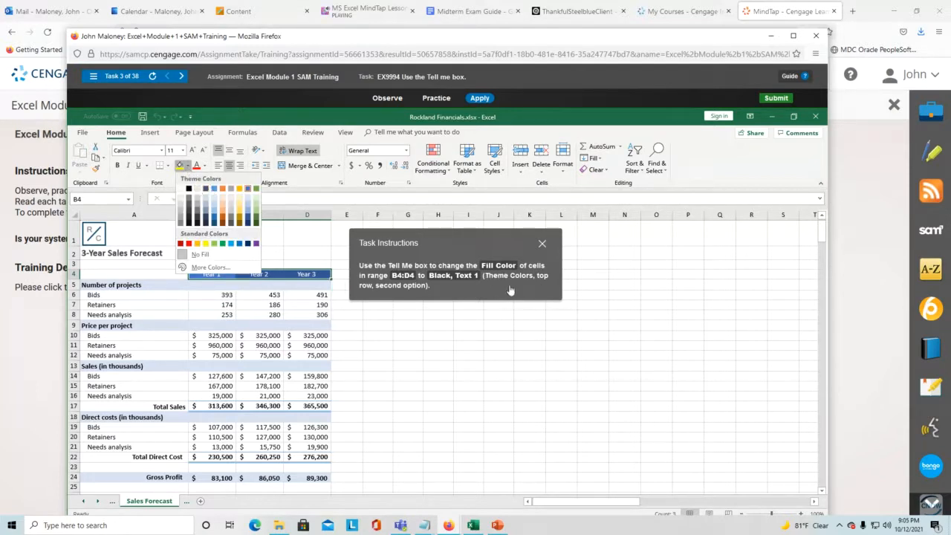
pyautogui.click(189, 190)
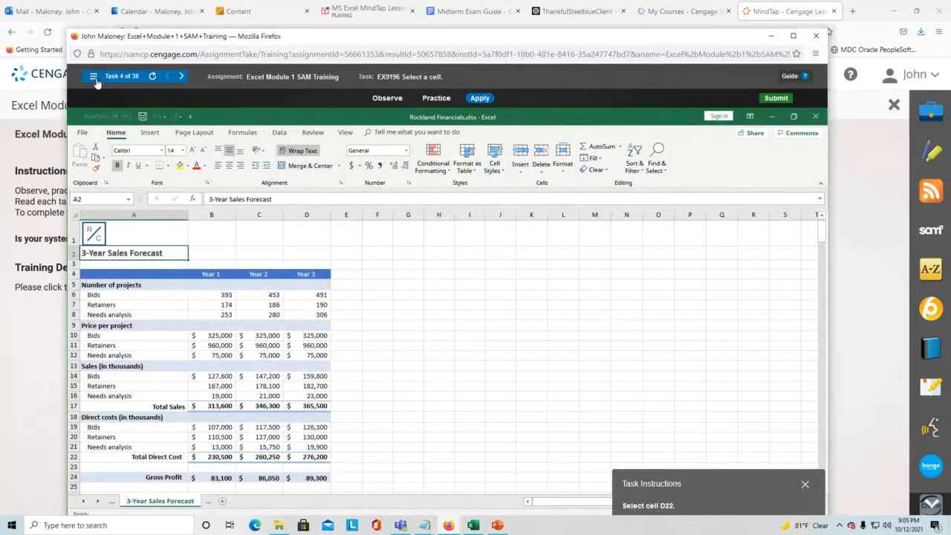
pyautogui.click(94, 76)
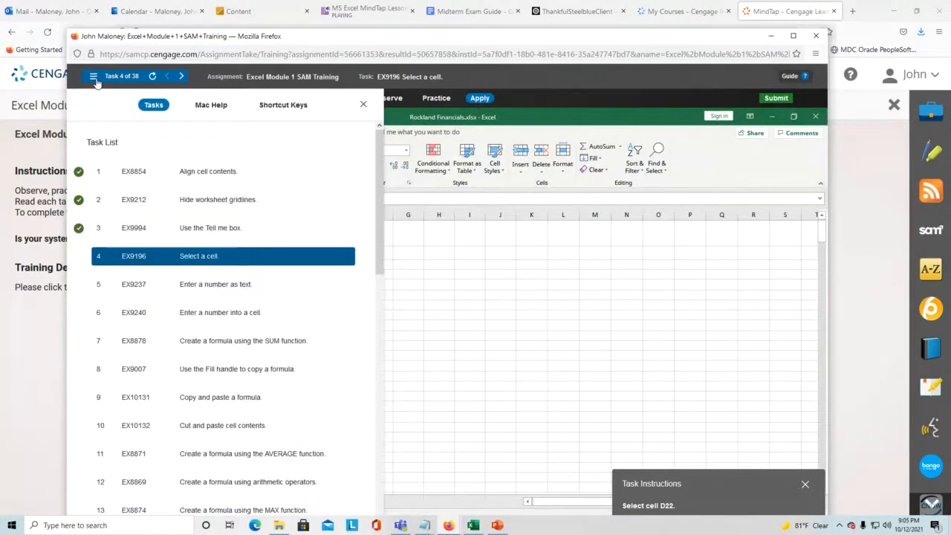
# - Reopen task 3, try a Tell me search for 'Fill Colo', then select cell B4
pyautogui.click(155, 227)
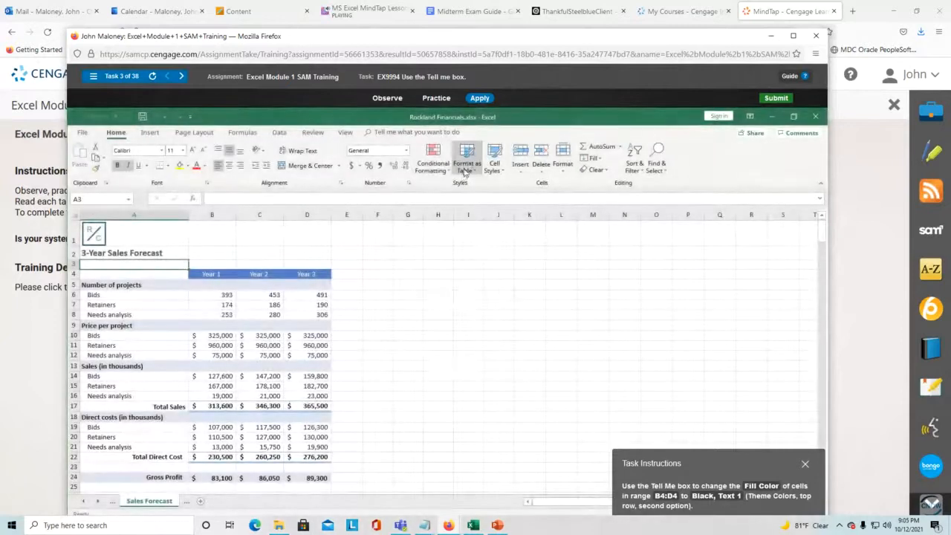
pyautogui.click(415, 132)
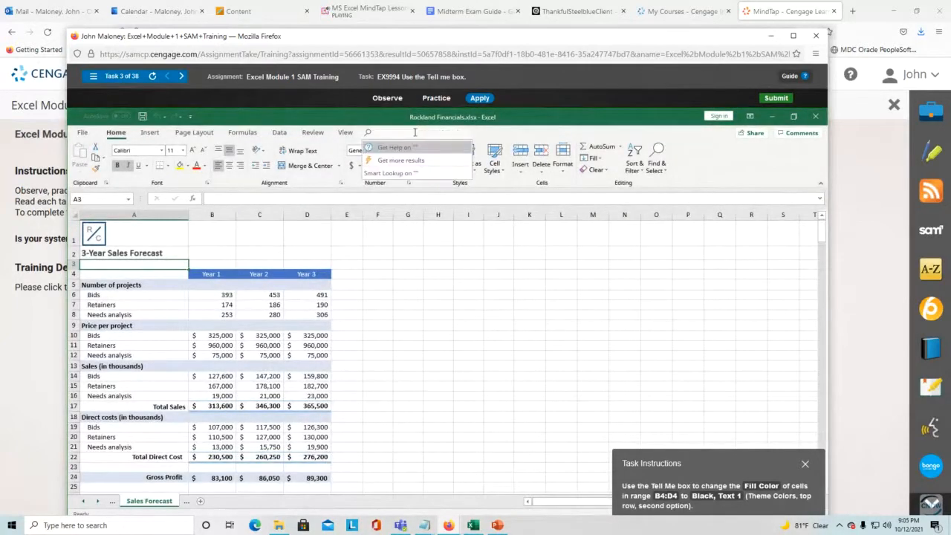
pyautogui.write('Fill')
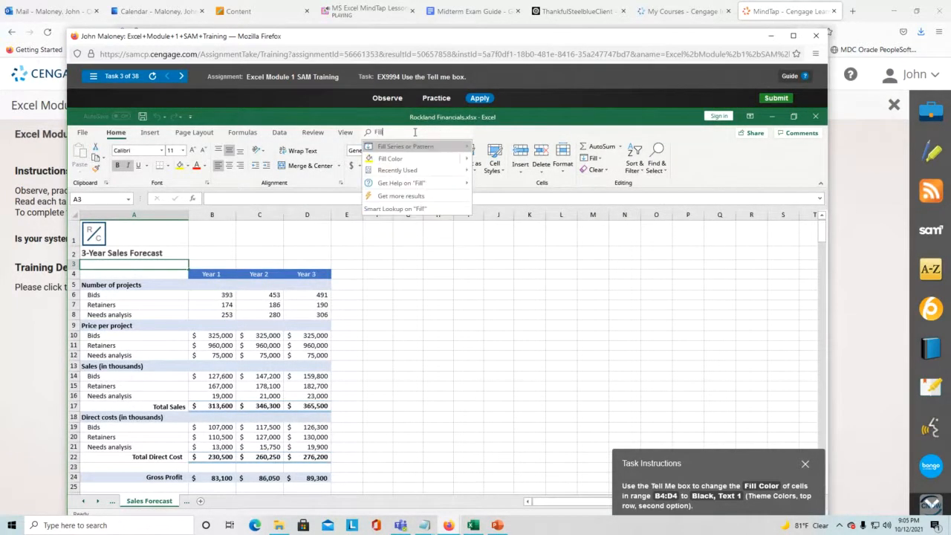
pyautogui.write(' Colo')
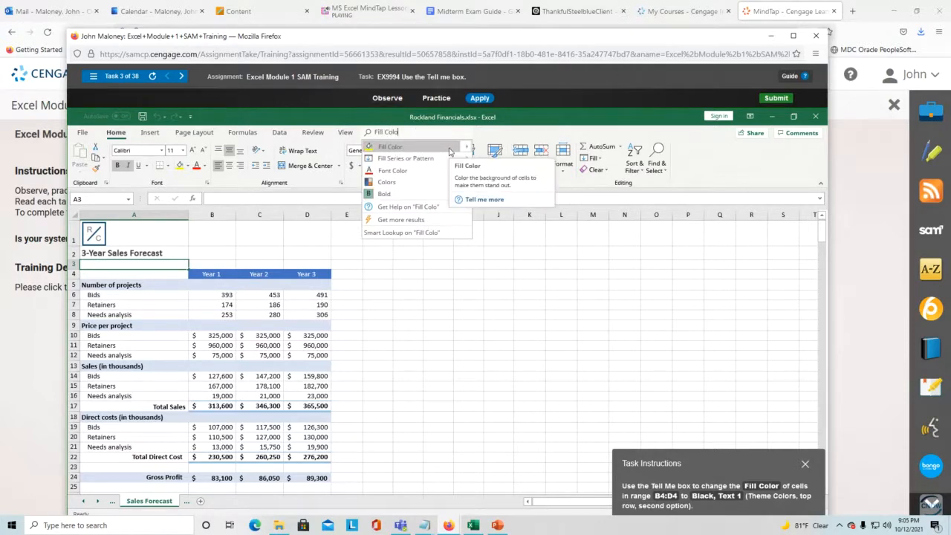
pyautogui.moveTo(456, 147)
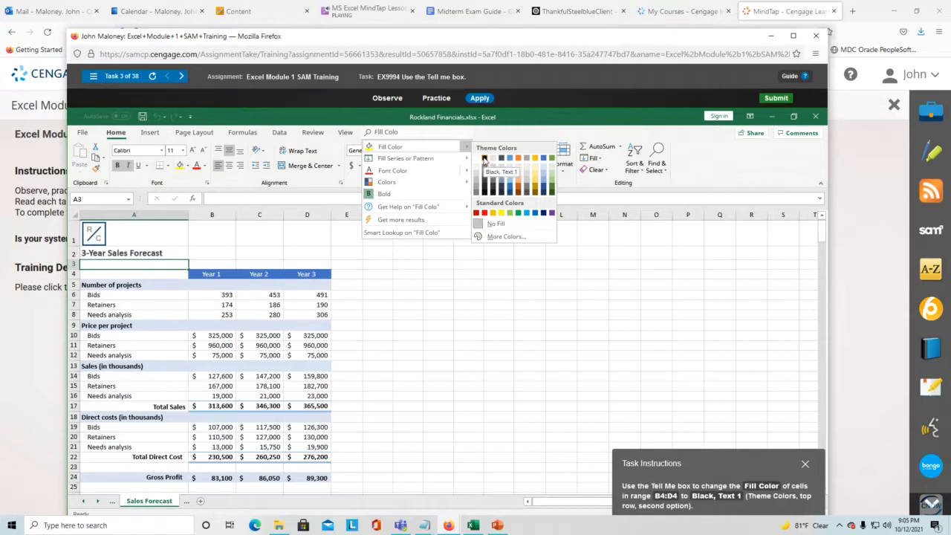
pyautogui.click(375, 280)
pyautogui.click(221, 274)
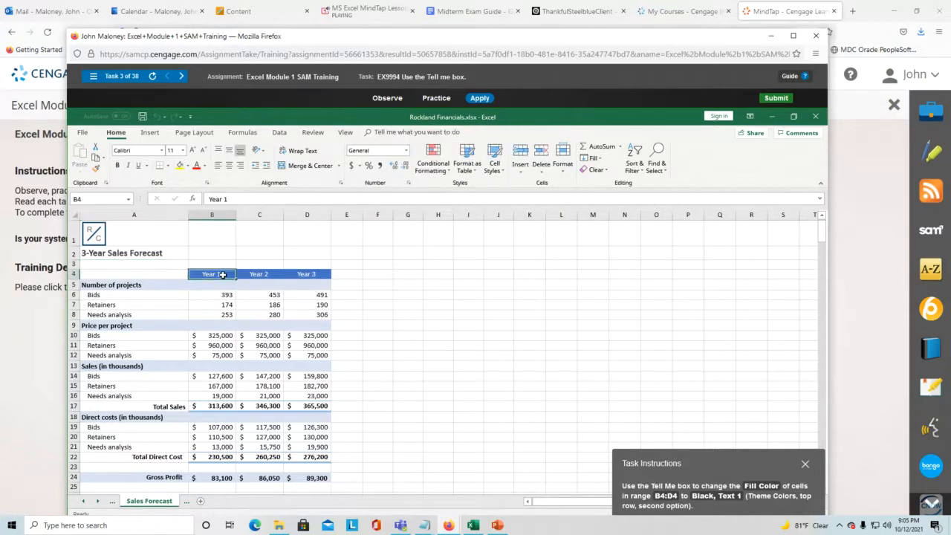
# - Select B4:D4 and apply a Black, Text 1 fill through a Tell me search for 'fill color'
pyautogui.moveTo(221, 275); pyautogui.dragTo(307, 272)
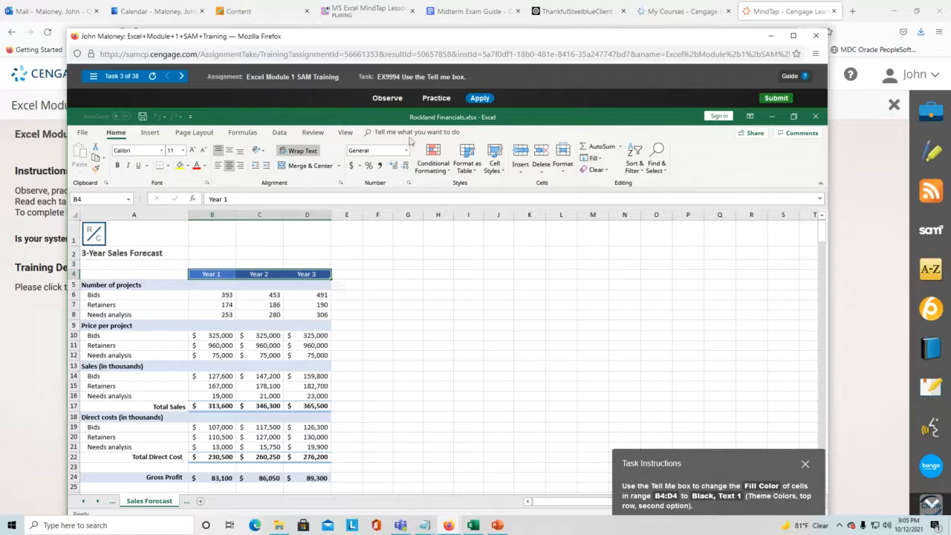
pyautogui.click(381, 133)
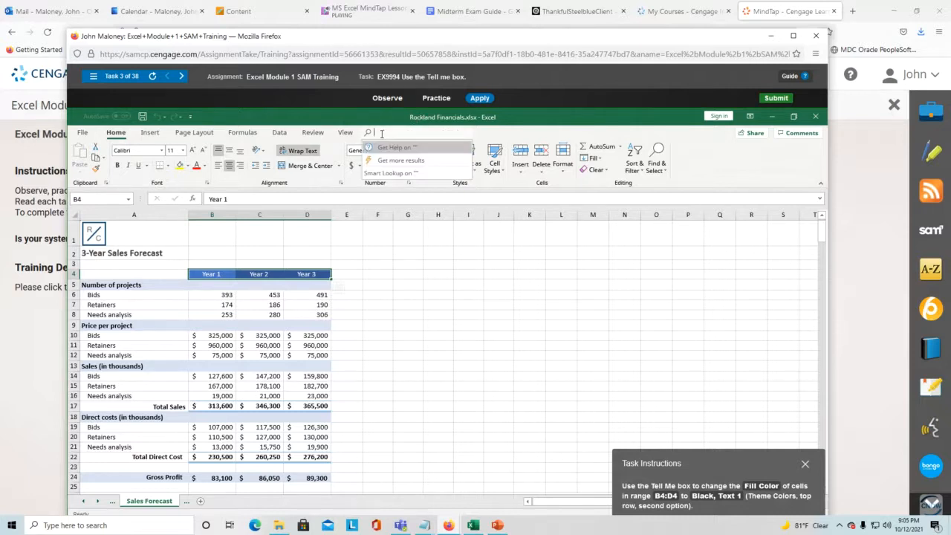
pyautogui.write('fill color')
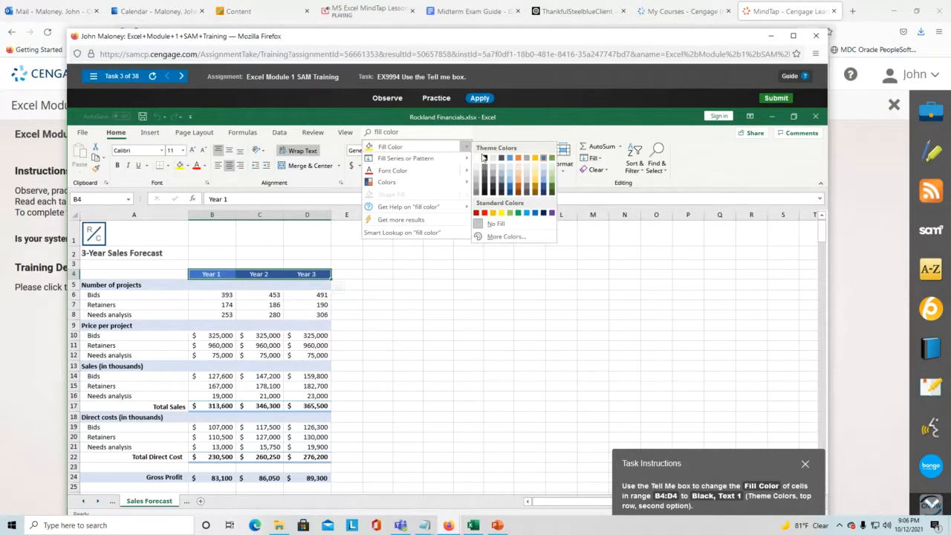
pyautogui.click(485, 158)
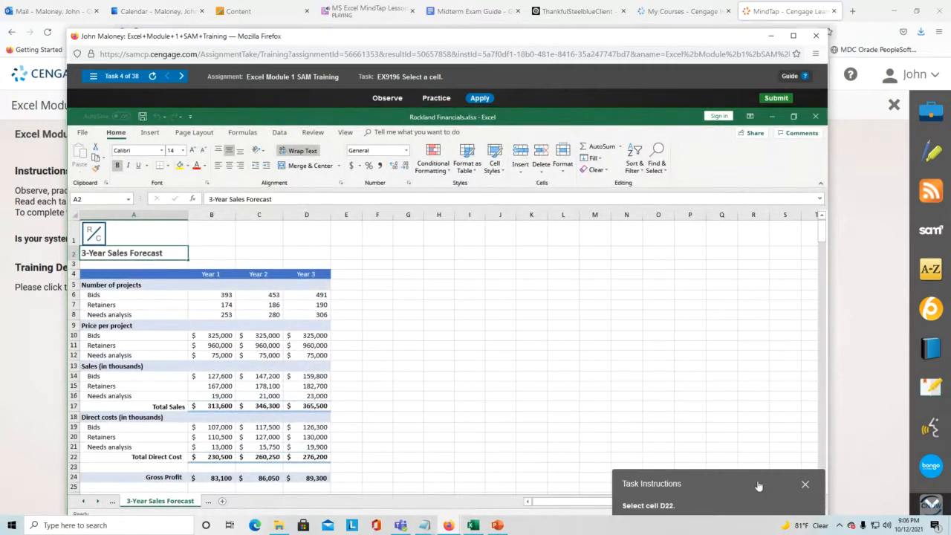
# - Move the task instructions out of the way and select cell D22
pyautogui.moveTo(758, 487); pyautogui.dragTo(545, 288)
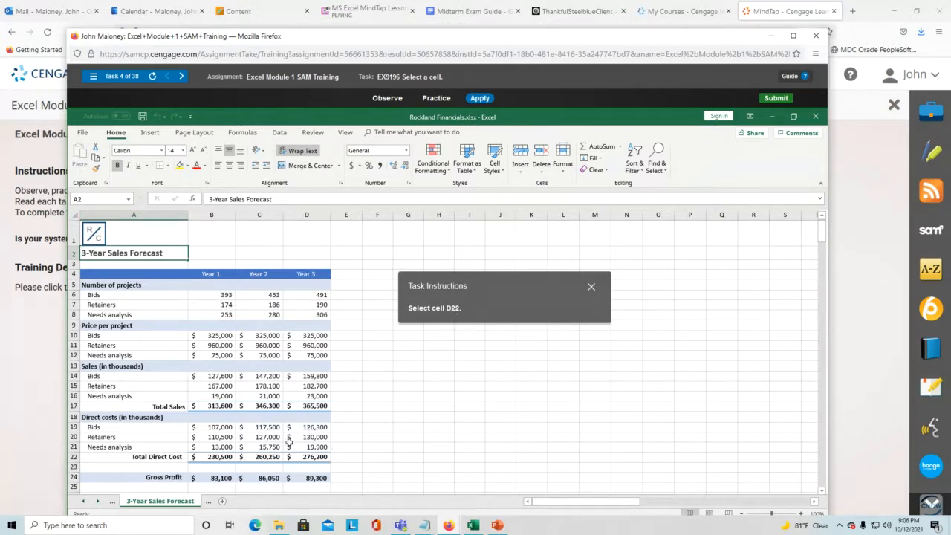
pyautogui.click(310, 459)
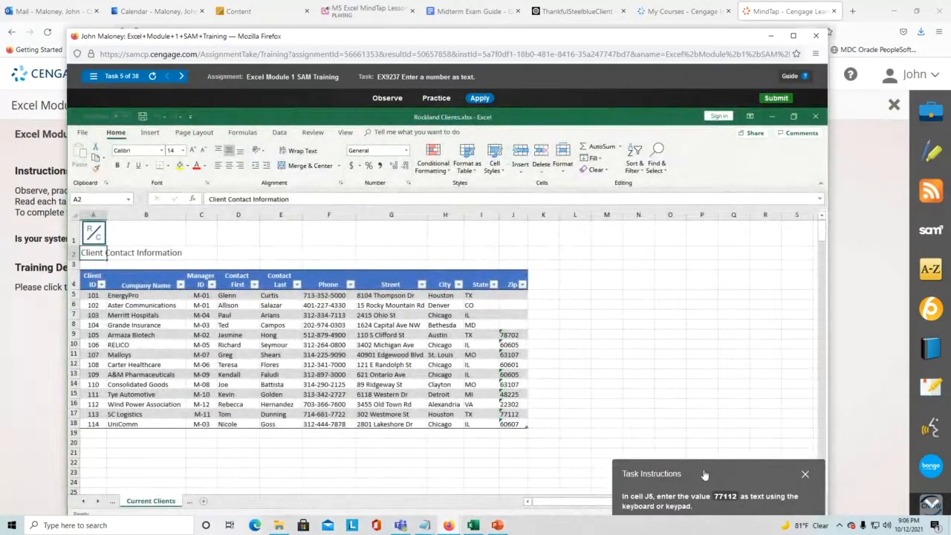
# - Place the task instructions beside the client table and select EnergyPro's Zip cell J5
pyautogui.moveTo(704, 474); pyautogui.dragTo(628, 279)
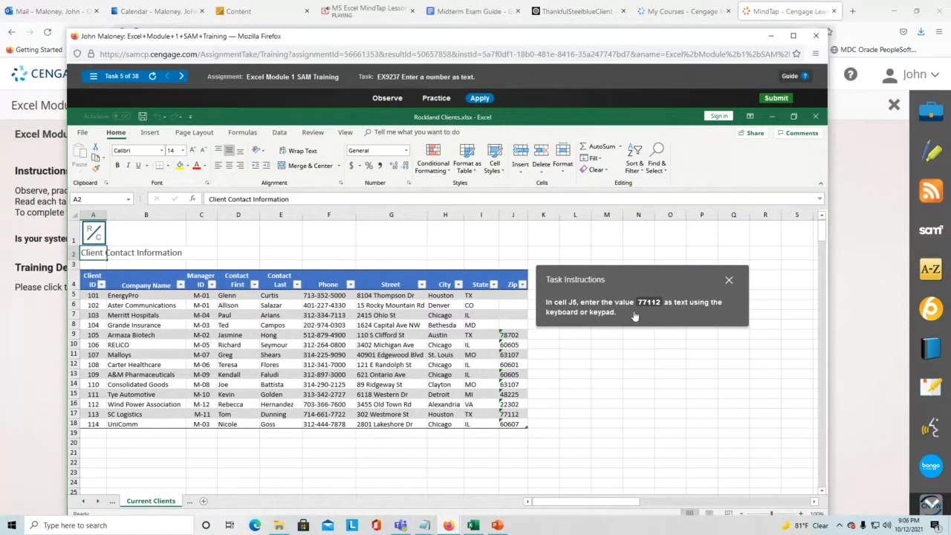
pyautogui.click(513, 295)
pyautogui.moveTo(617, 278); pyautogui.dragTo(638, 297)
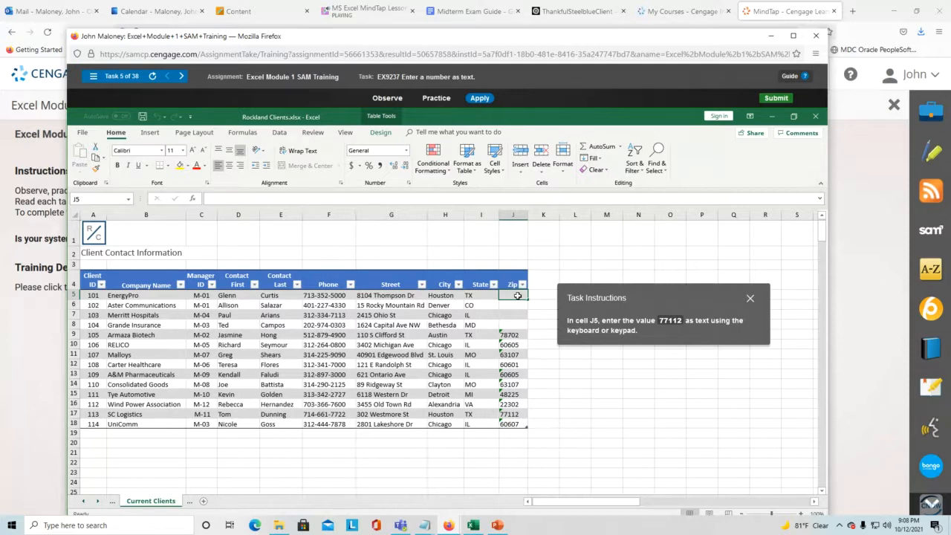
# - Type an apostrophe and the zip digits in J5 so 77112 is entered as text
pyautogui.write("'")
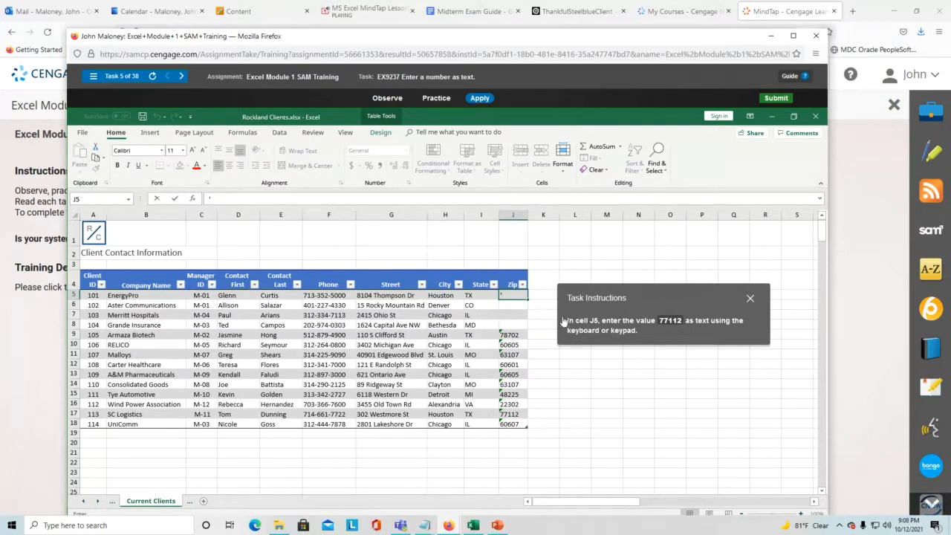
pyautogui.write('77112')
# - Commit the text entry 77112 in cell J5
pyautogui.press('Return')
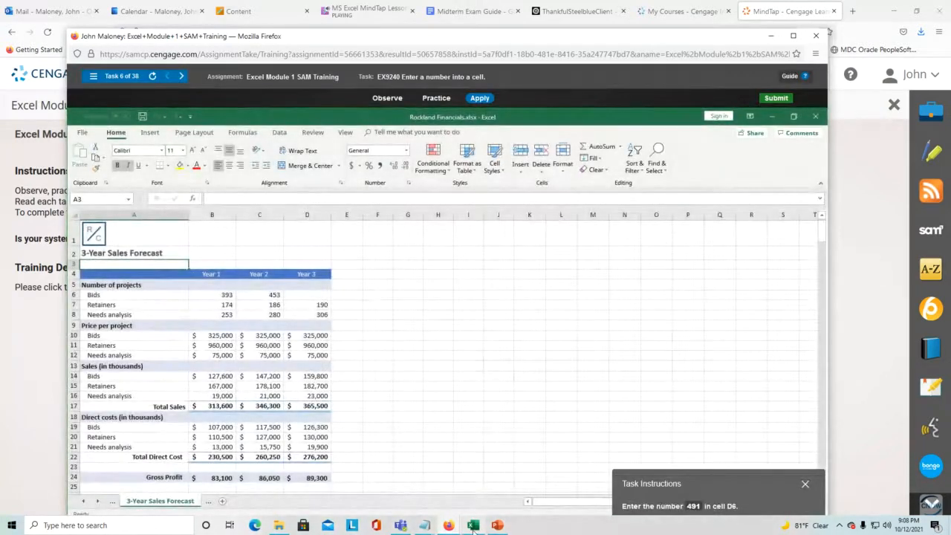
pyautogui.moveTo(472, 524)
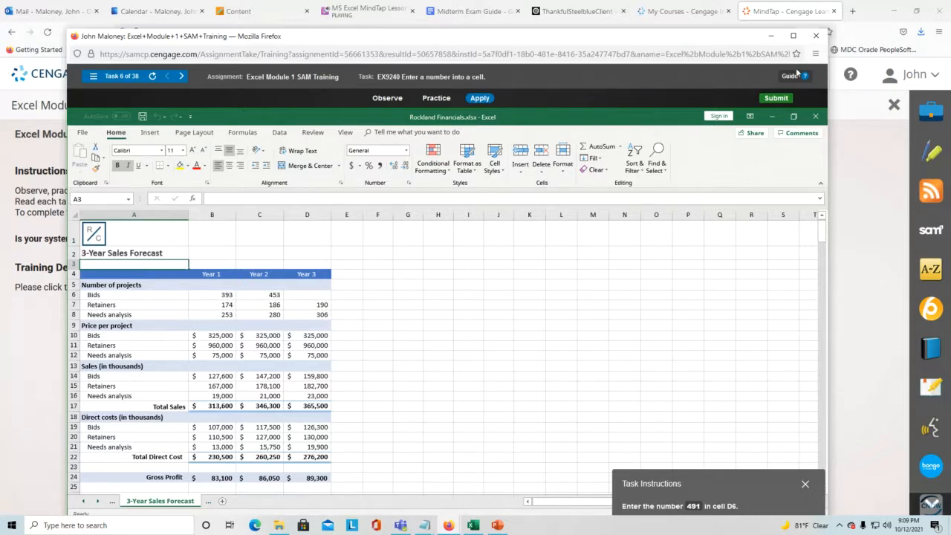
# - Close the Module 1 SAM training and open Excel Module 2 SAM Training from the course list
pyautogui.click(817, 37)
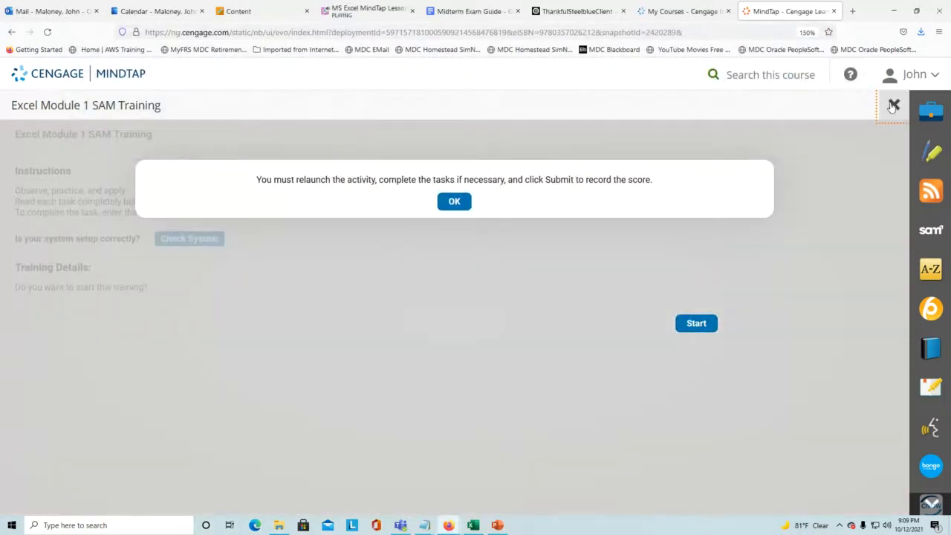
pyautogui.click(888, 104)
pyautogui.scroll(-5, 205, 356)
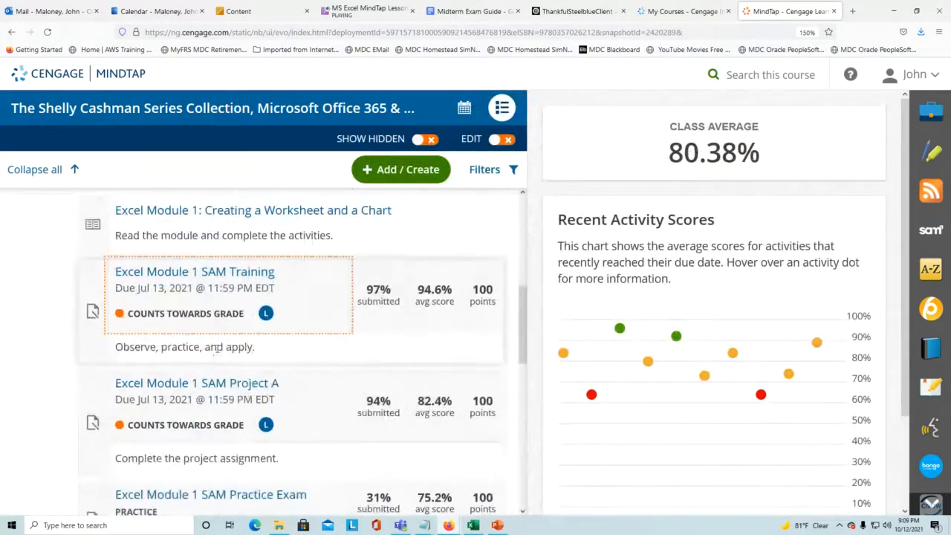
pyautogui.click(191, 391)
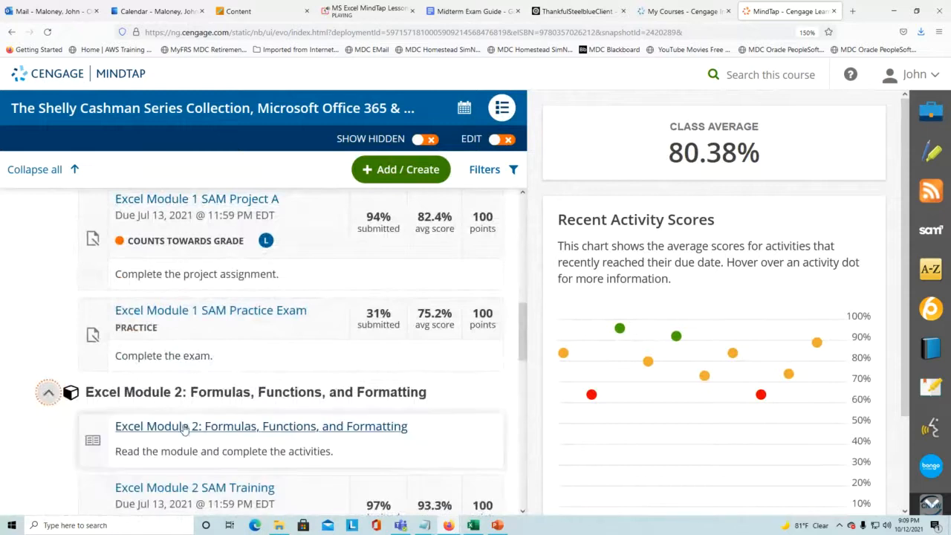
pyautogui.click(195, 486)
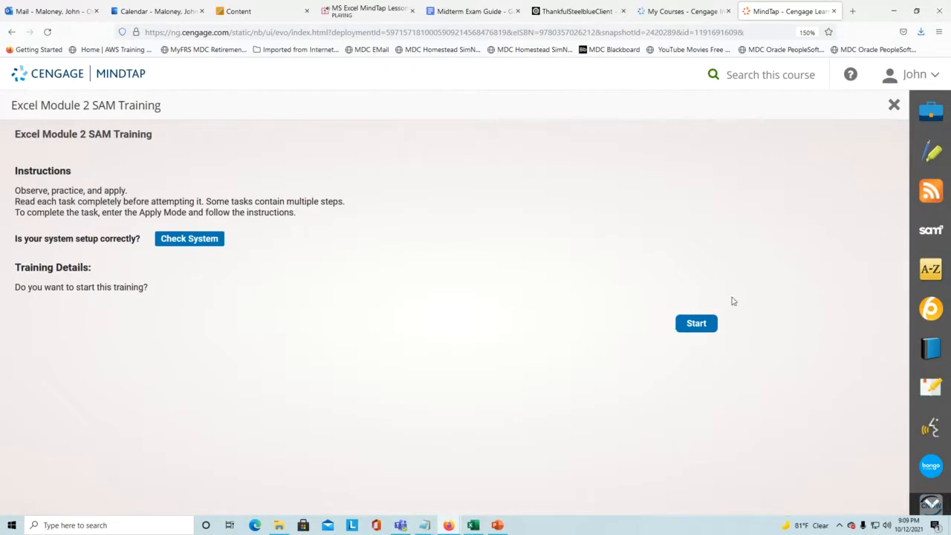
# - Start the Module 2 training and apply Wrap Text to cell A6's long company name
pyautogui.click(698, 324)
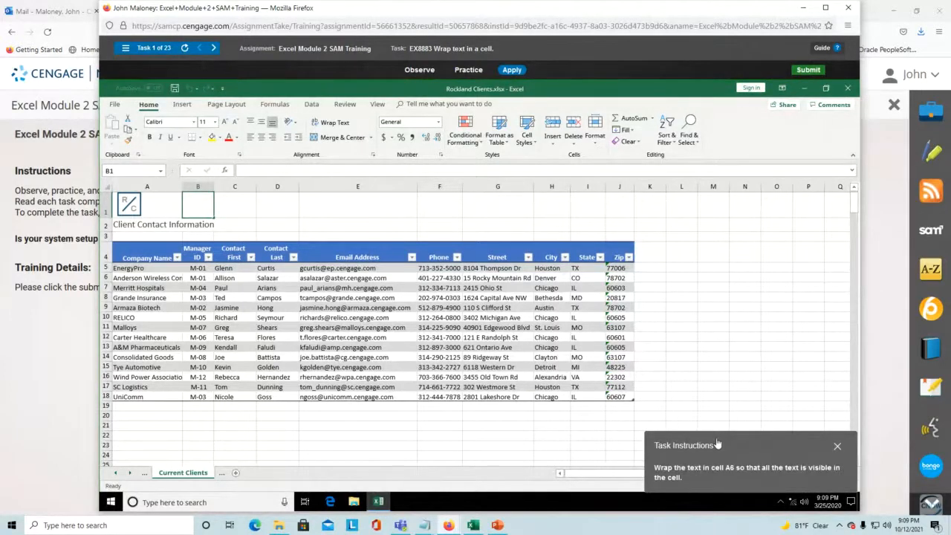
pyautogui.moveTo(718, 443); pyautogui.dragTo(710, 254)
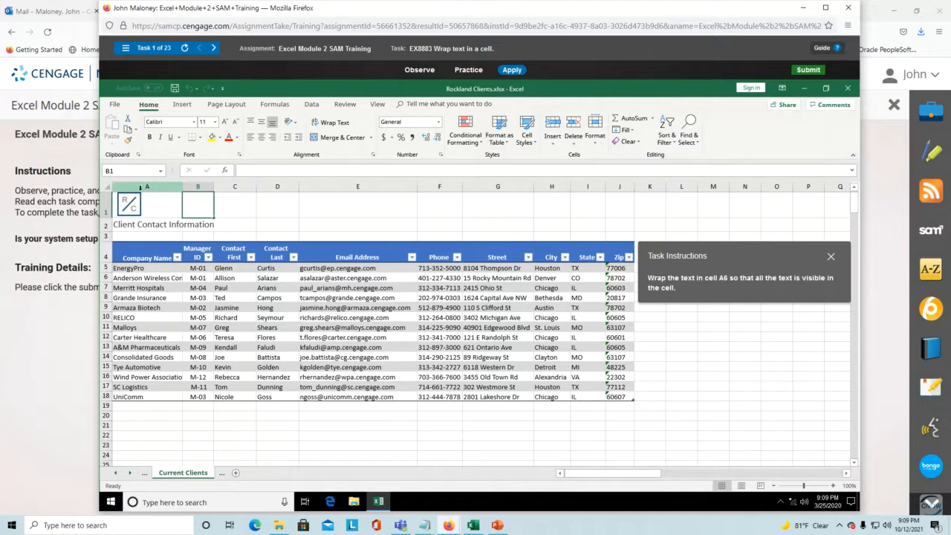
pyautogui.click(144, 274)
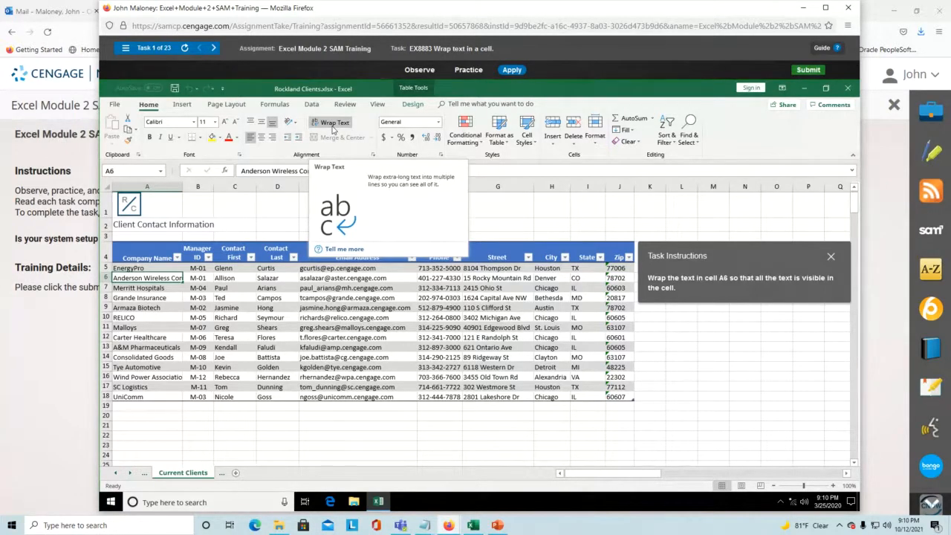
pyautogui.click(333, 129)
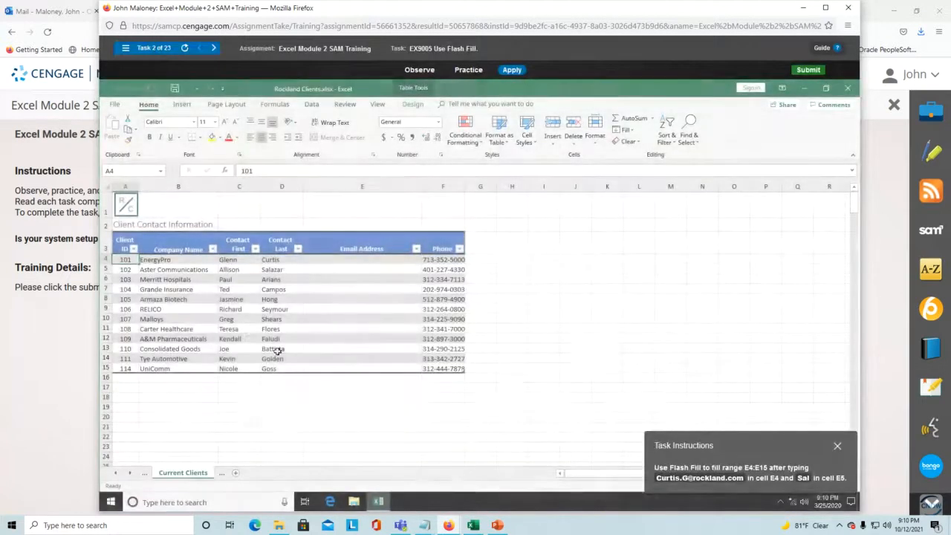
# - Move the Task Instructions panel off the sheet and select cell E4 under Email Address
pyautogui.moveTo(813, 441); pyautogui.dragTo(626, 243)
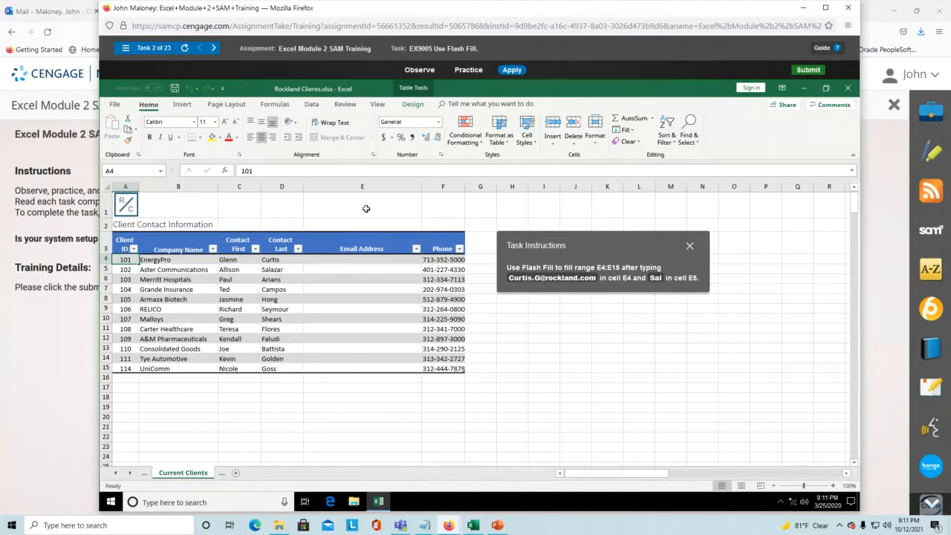
pyautogui.click(368, 261)
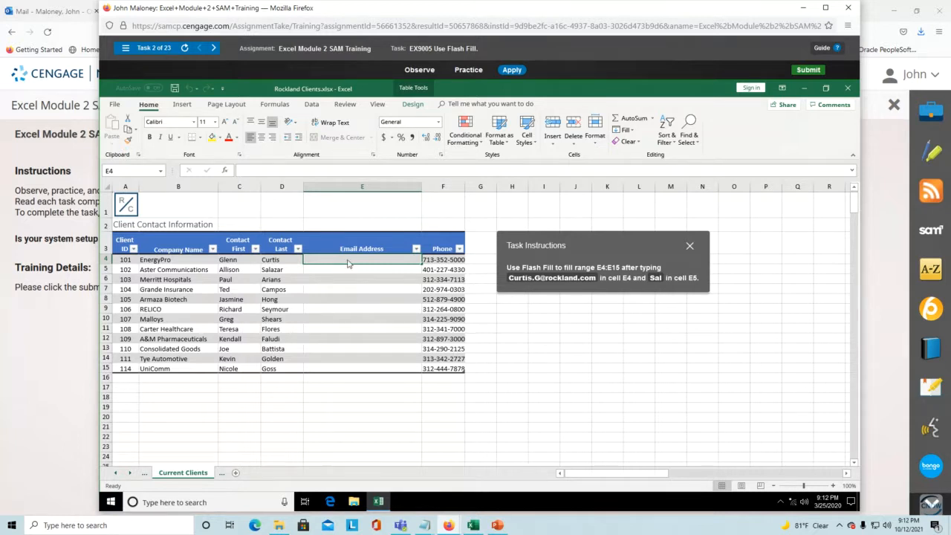
# - Enter the first client's email address in cell E4, correcting typos
pyautogui.write('X')
pyautogui.press('BackSpace')
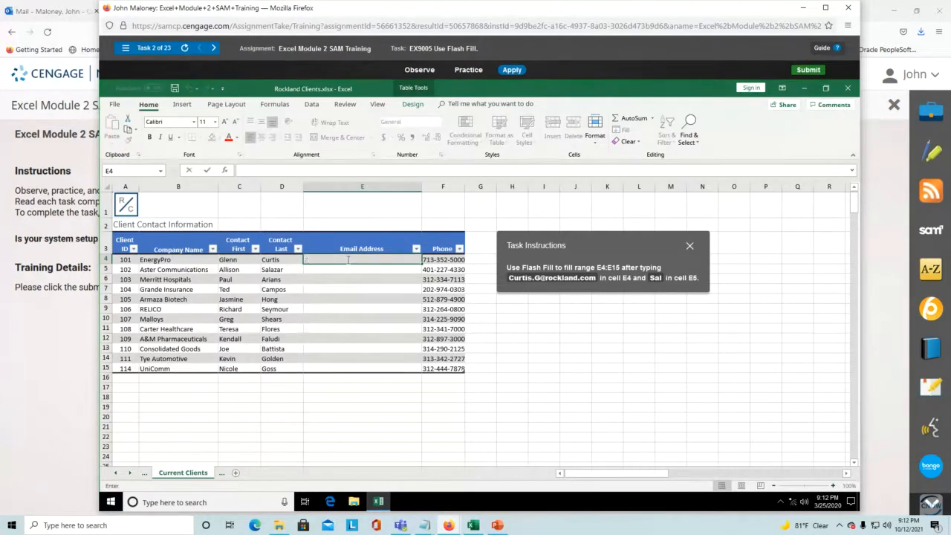
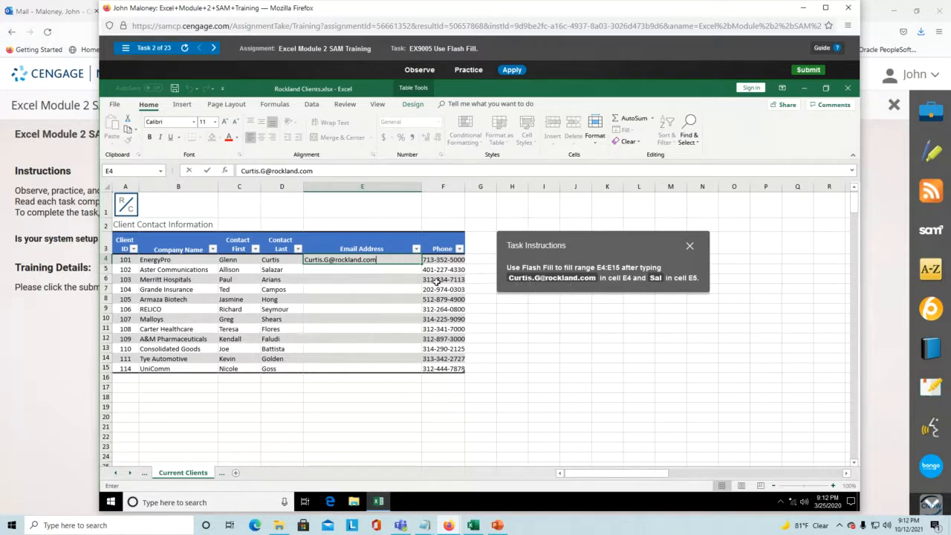
pyautogui.press('Return')
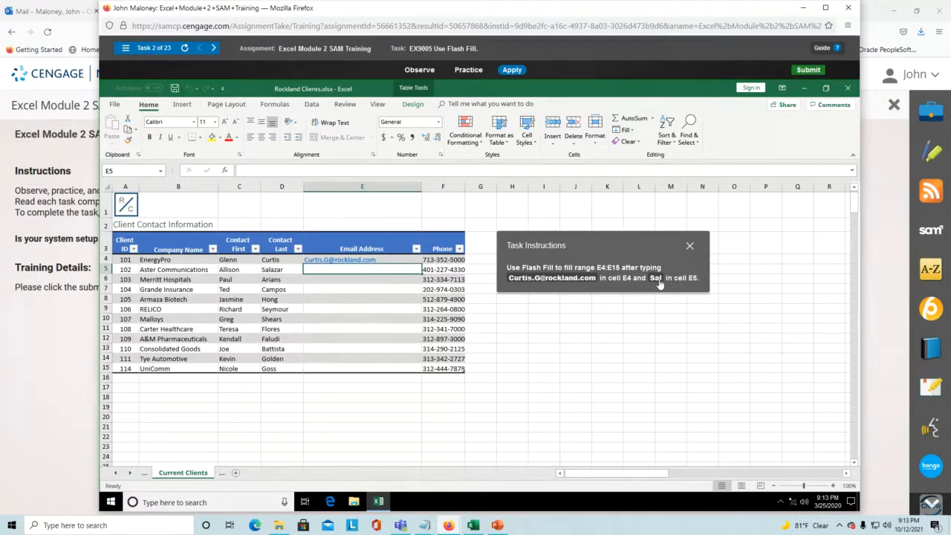
# - Type 'Sa' in E5 and accept the Flash Fill email suggestions down to E15
pyautogui.write('Sal')
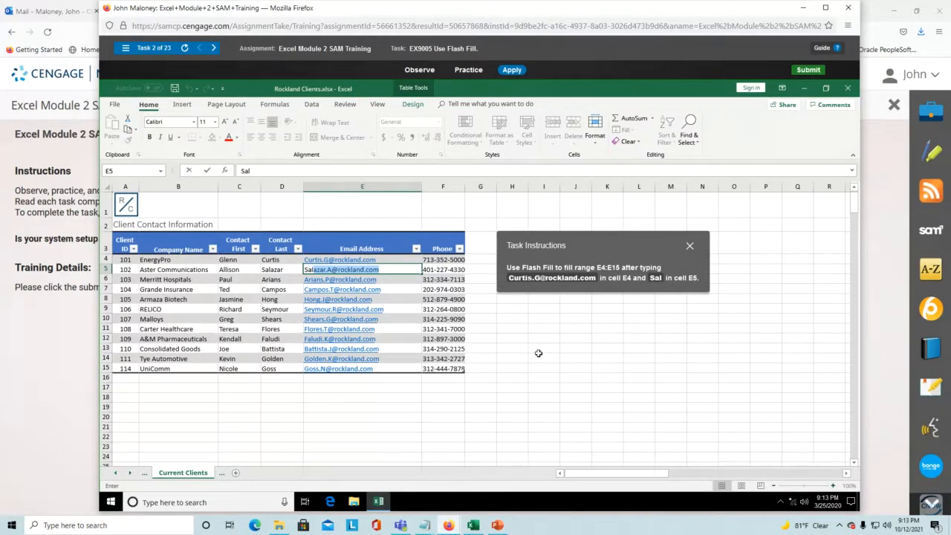
pyautogui.press('Return')
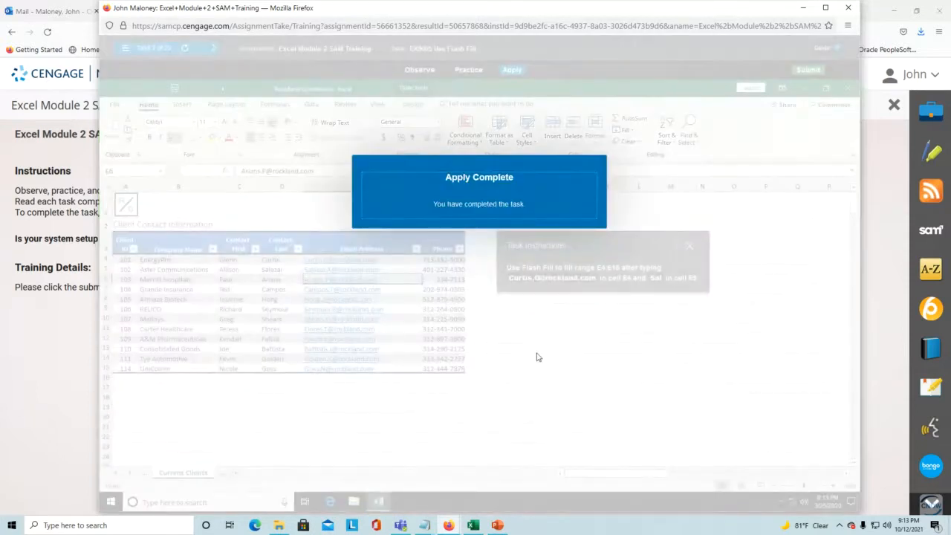
pyautogui.click(461, 182)
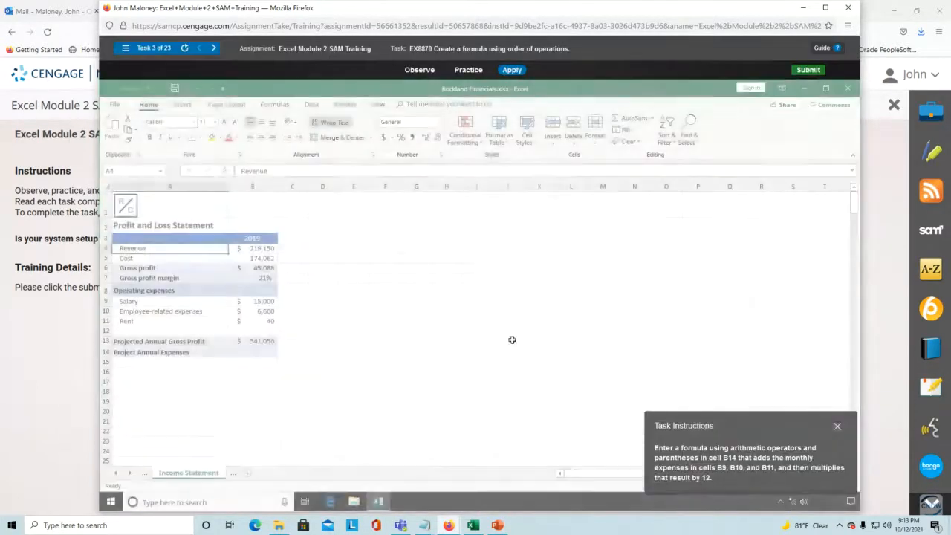
# - Move the instructions panel aside and select Project Annual Expenses cell B14
pyautogui.moveTo(746, 414); pyautogui.dragTo(415, 204)
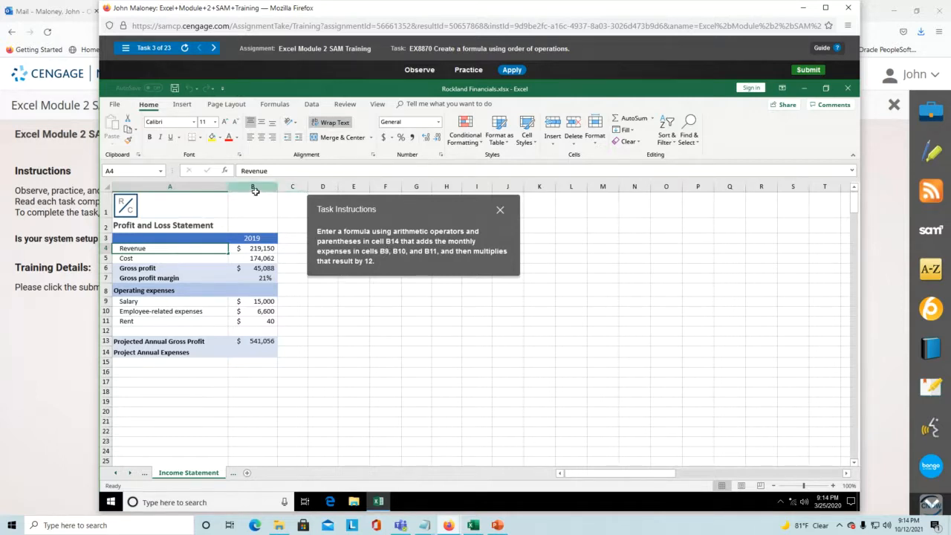
pyautogui.click(257, 356)
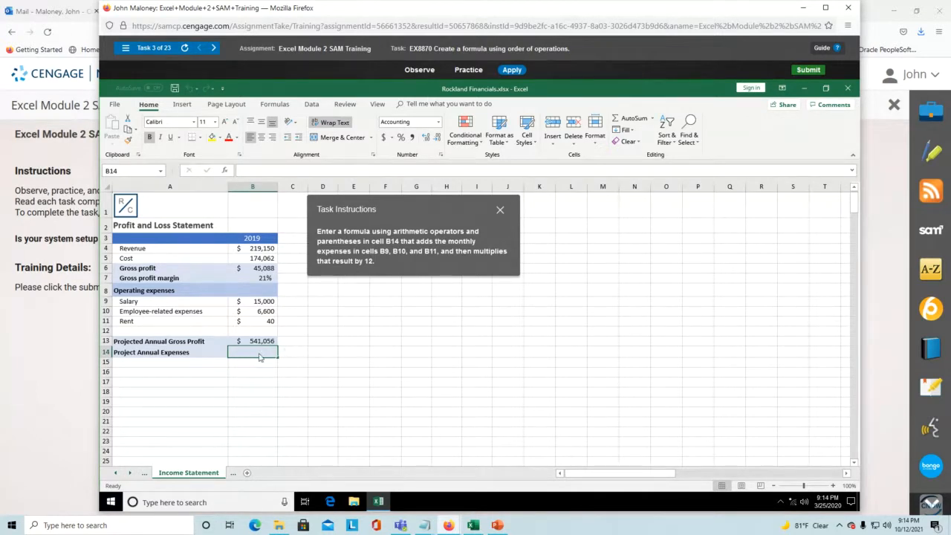
# - Enter =sum(B9:B11)*12 in B14 to project the annual expenses
pyautogui.write('=')
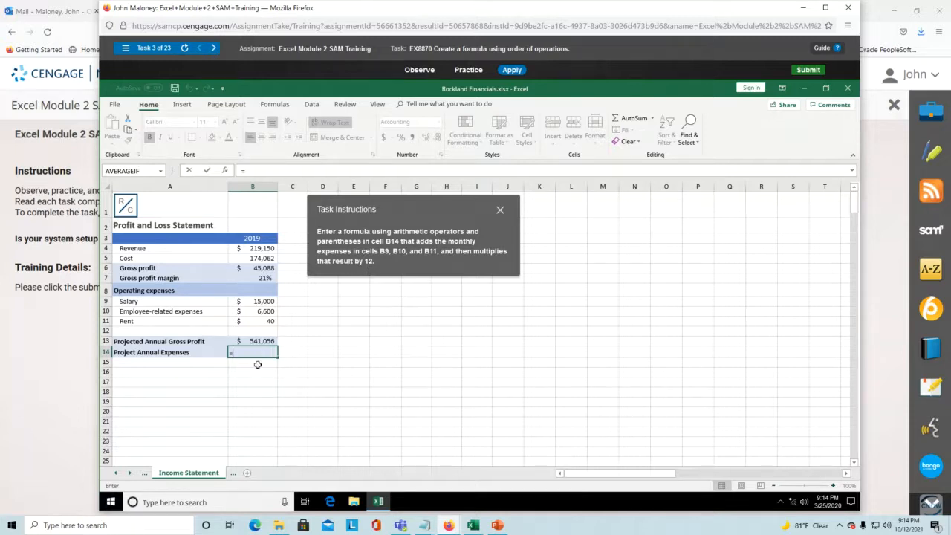
pyautogui.write('sum')
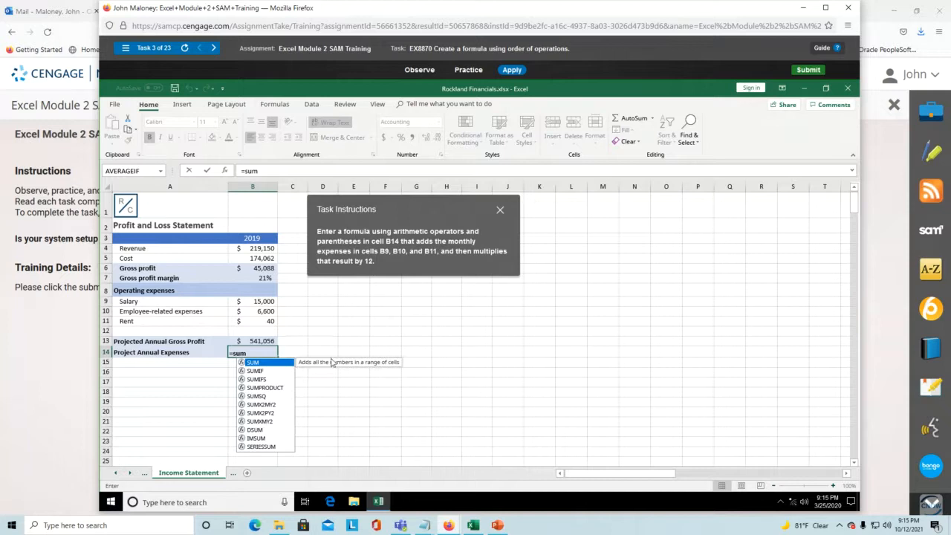
pyautogui.write('(')
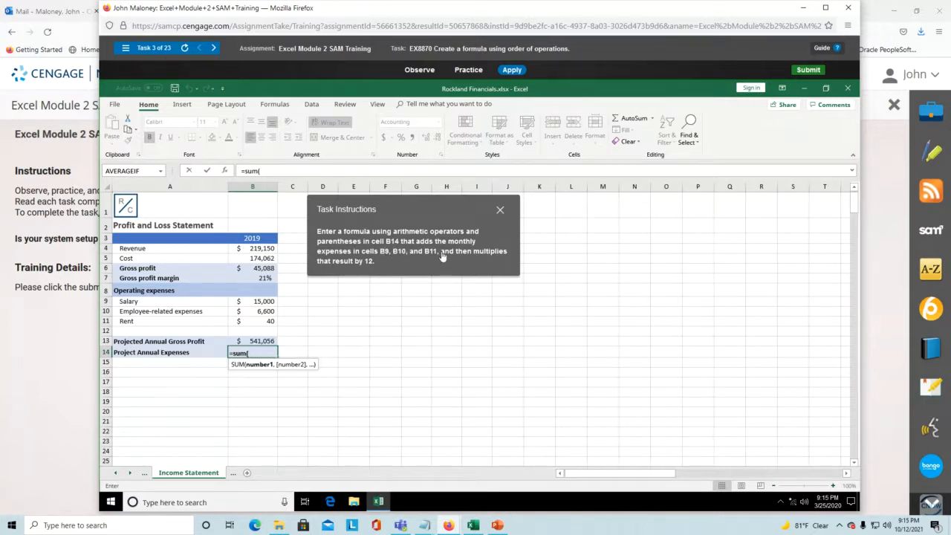
pyautogui.click(256, 300)
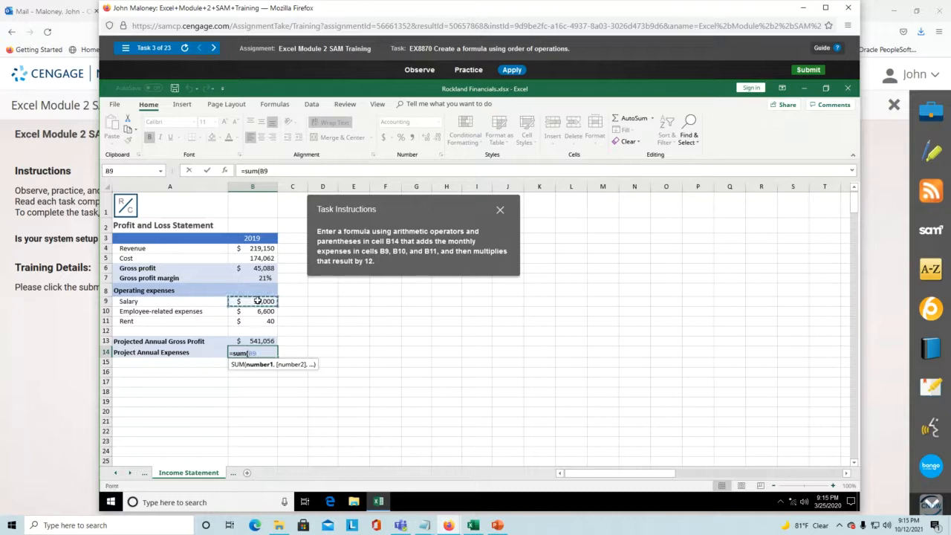
pyautogui.moveTo(258, 302); pyautogui.dragTo(262, 321)
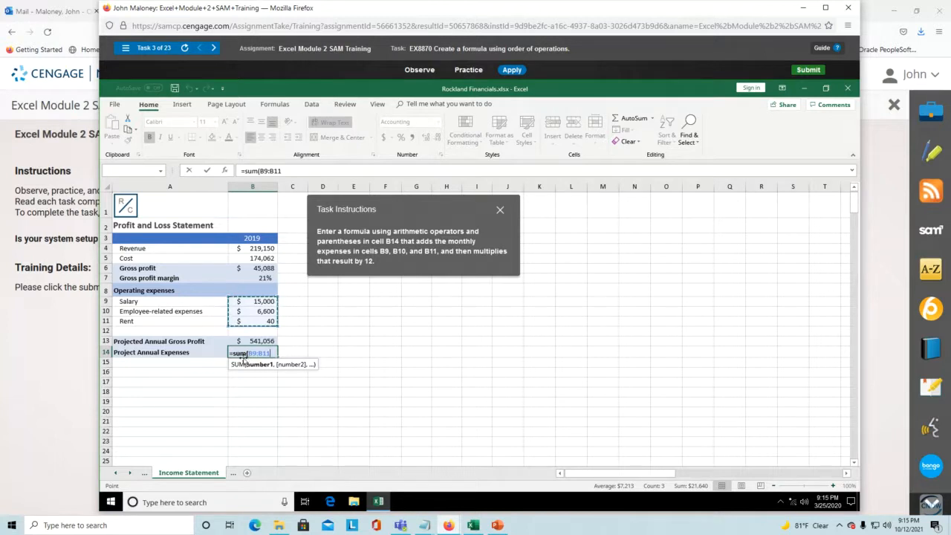
pyautogui.write(')')
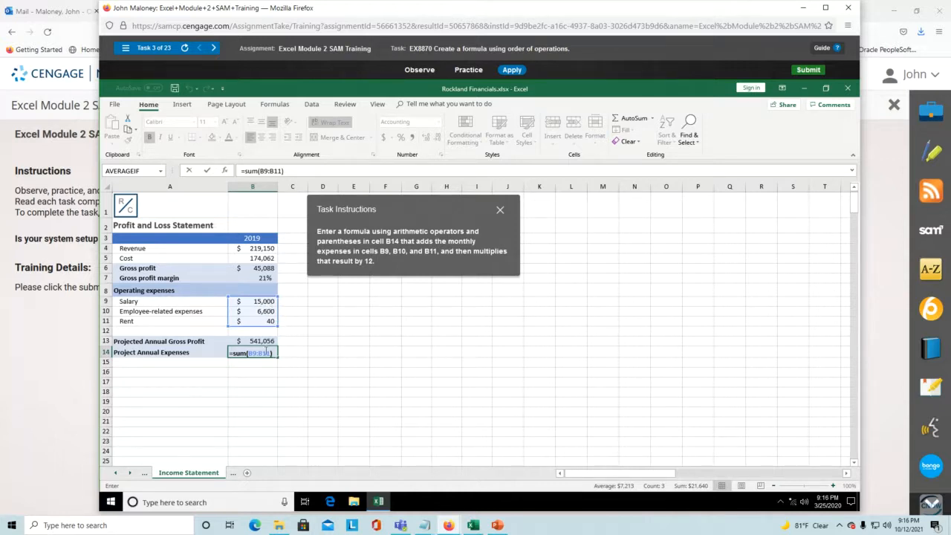
pyautogui.write('*12')
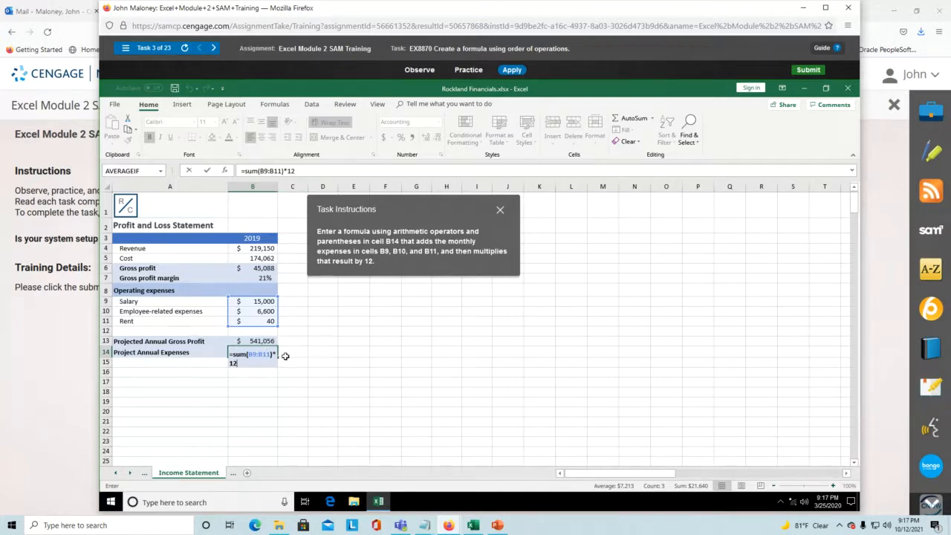
pyautogui.press('Return')
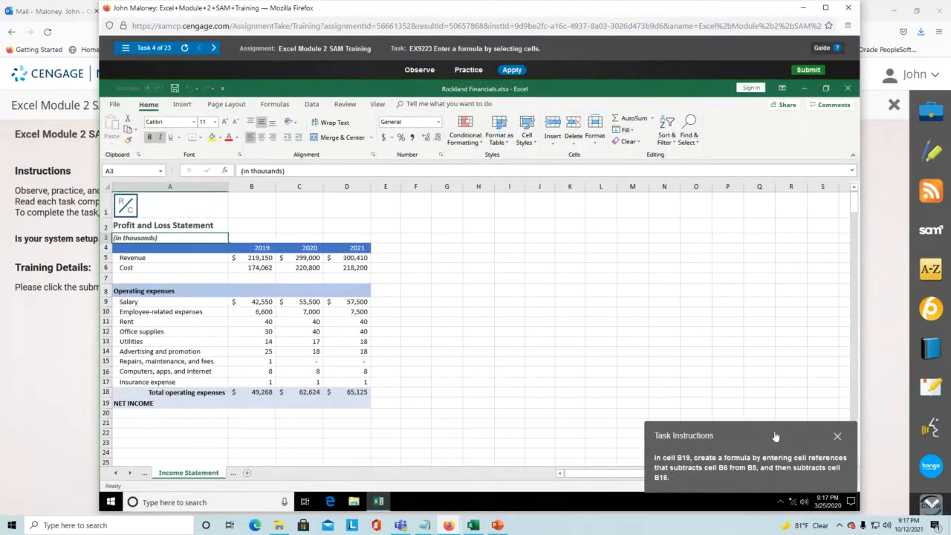
# - Enter the net income formula =B5-B6-B18 in cell B19
pyautogui.moveTo(776, 434); pyautogui.dragTo(510, 277)
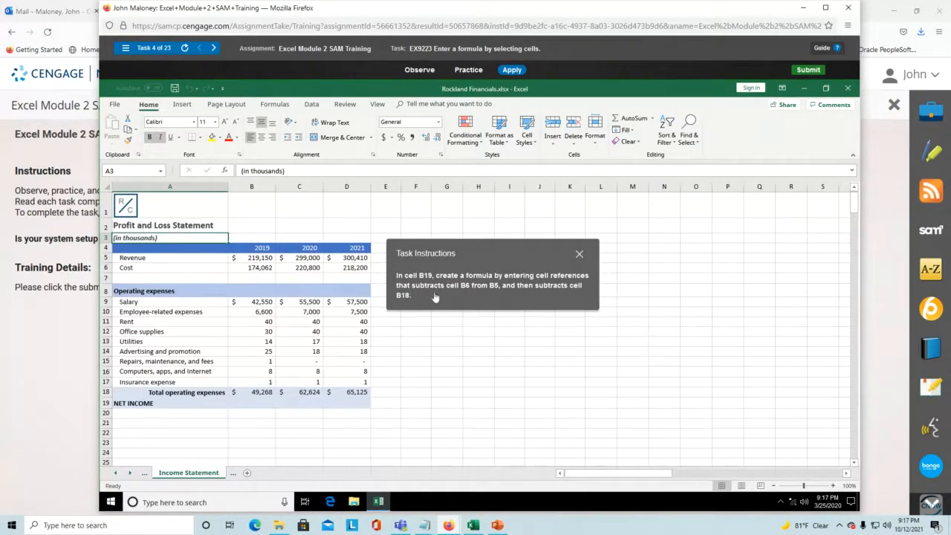
pyautogui.click(252, 402)
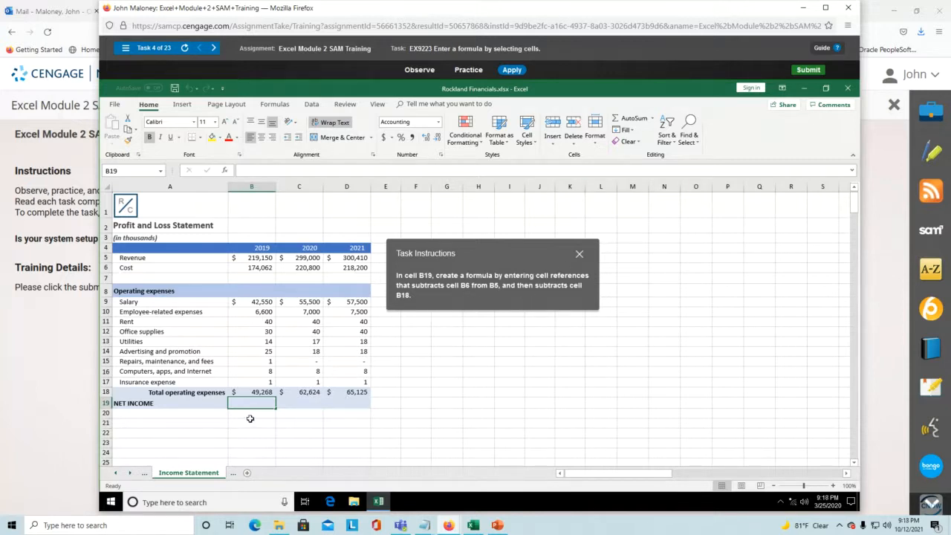
pyautogui.write('=')
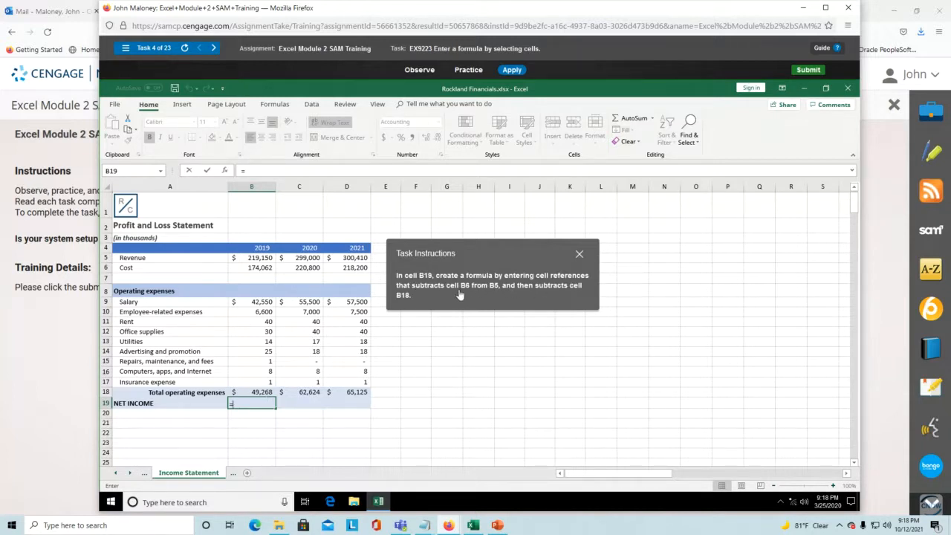
pyautogui.click(259, 257)
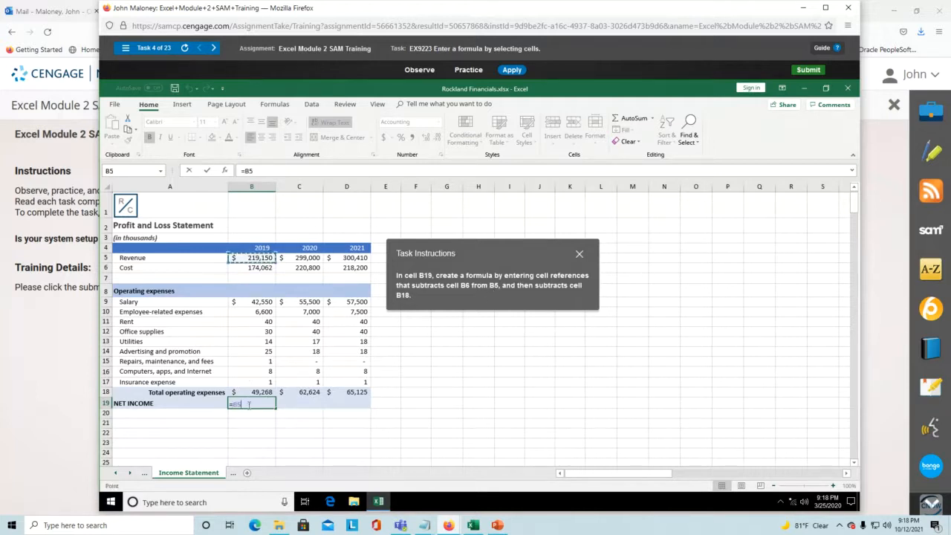
pyautogui.write('-')
pyautogui.click(258, 270)
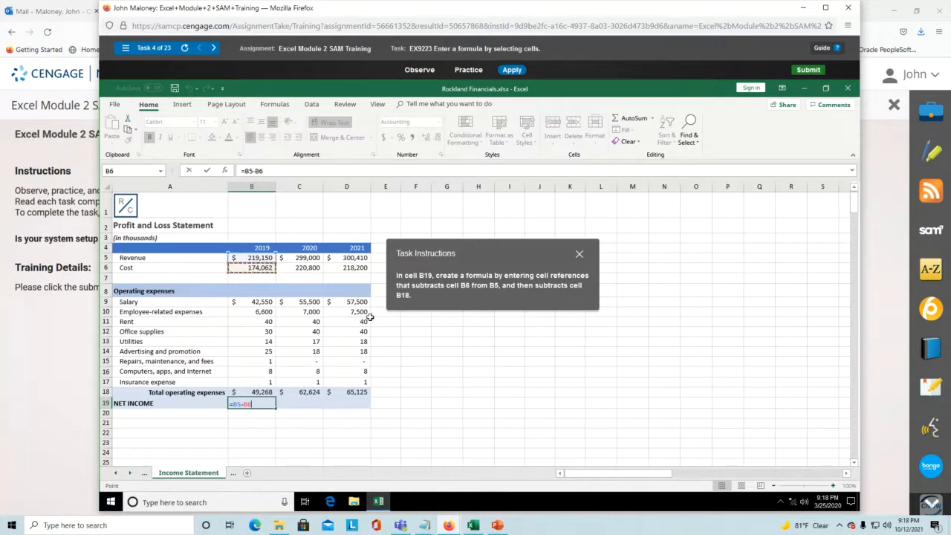
pyautogui.write('-')
pyautogui.click(257, 392)
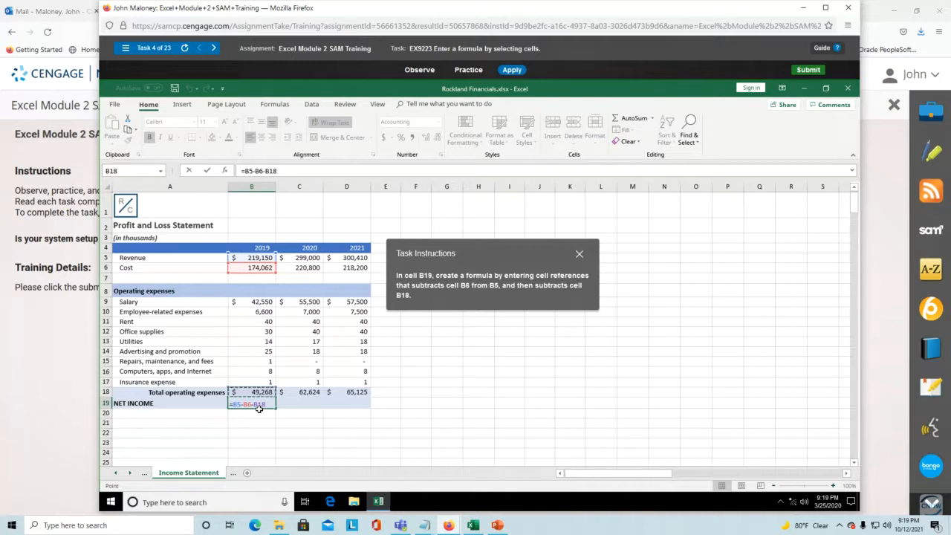
pyautogui.press('Return')
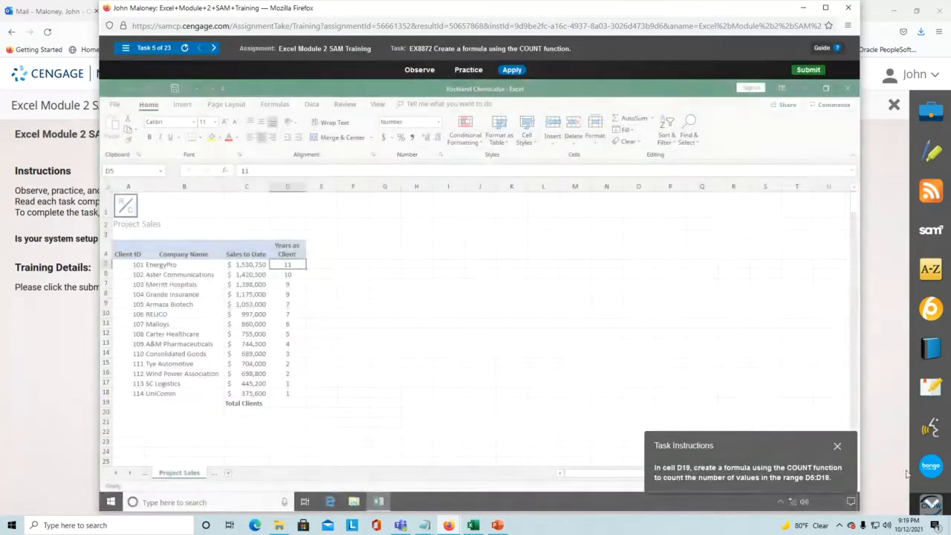
# - Move the instructions beside the client table, check the D5:D18 years range, and select D19
pyautogui.moveTo(785, 447); pyautogui.dragTo(477, 254)
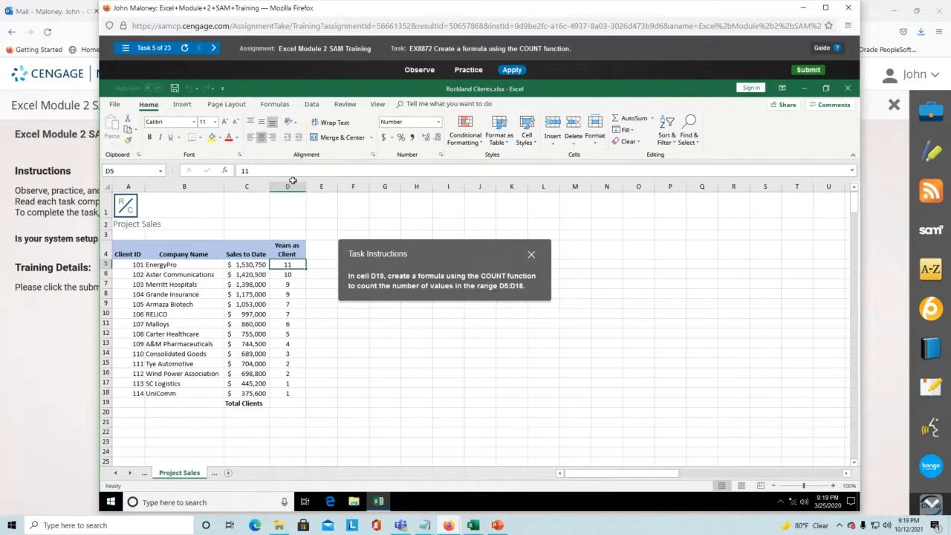
pyautogui.click(288, 404)
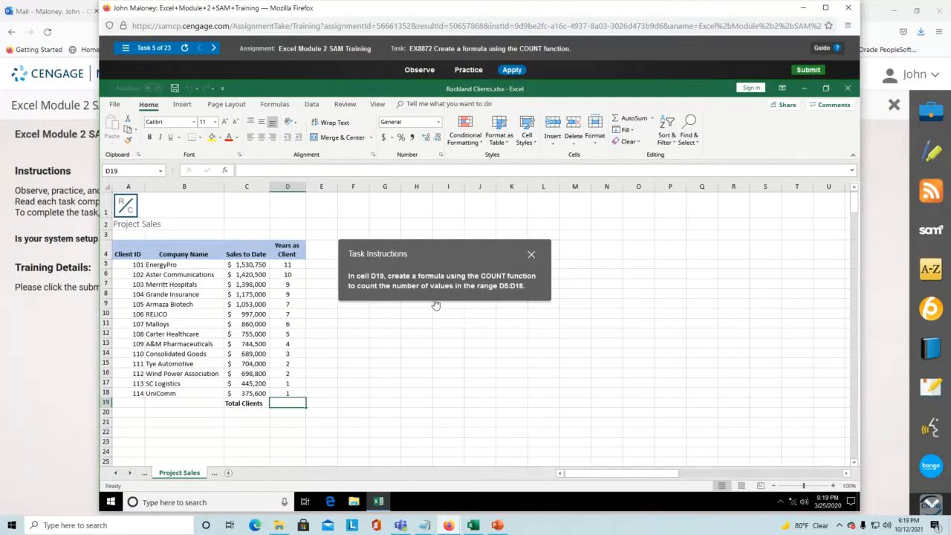
pyautogui.moveTo(294, 264); pyautogui.dragTo(294, 394)
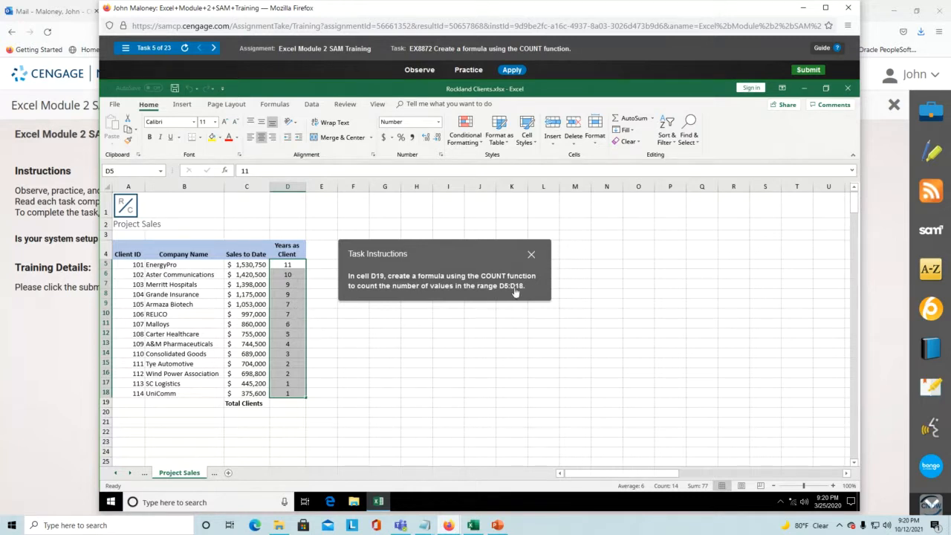
pyautogui.click(290, 402)
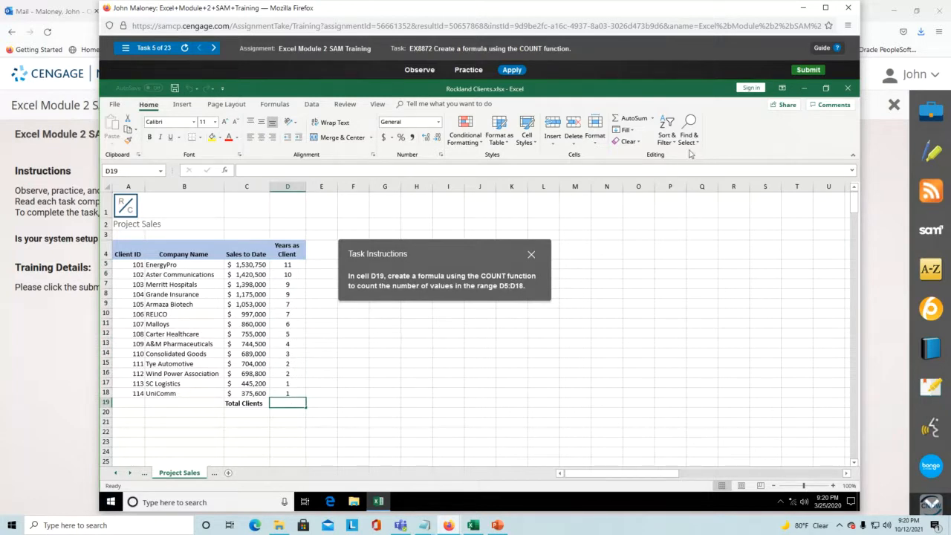
# - Use AutoSum's Count Numbers to put =COUNT(D5:D18) in D19
pyautogui.click(653, 119)
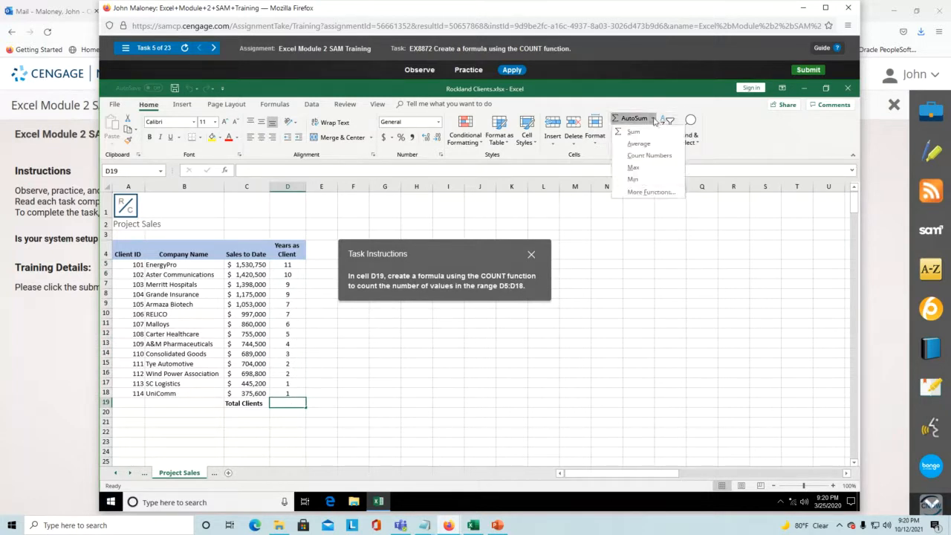
pyautogui.click(644, 156)
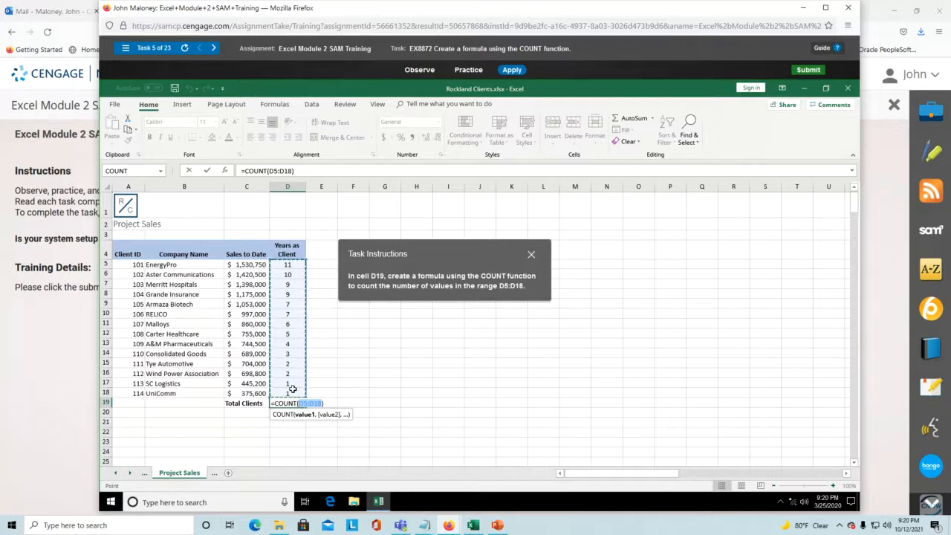
pyautogui.press('Return')
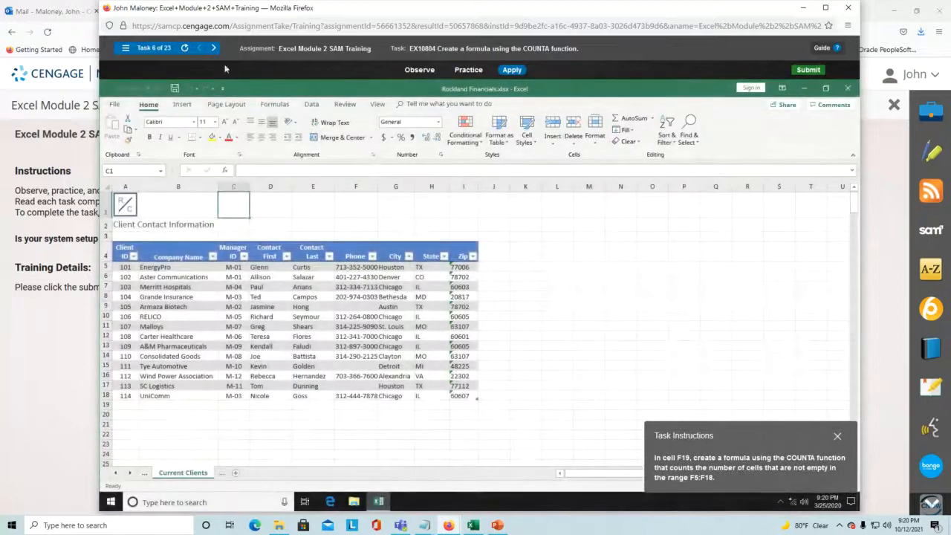
# - Close the Module 2 training and open Excel Module 3 SAM Training from the course list
pyautogui.click(849, 8)
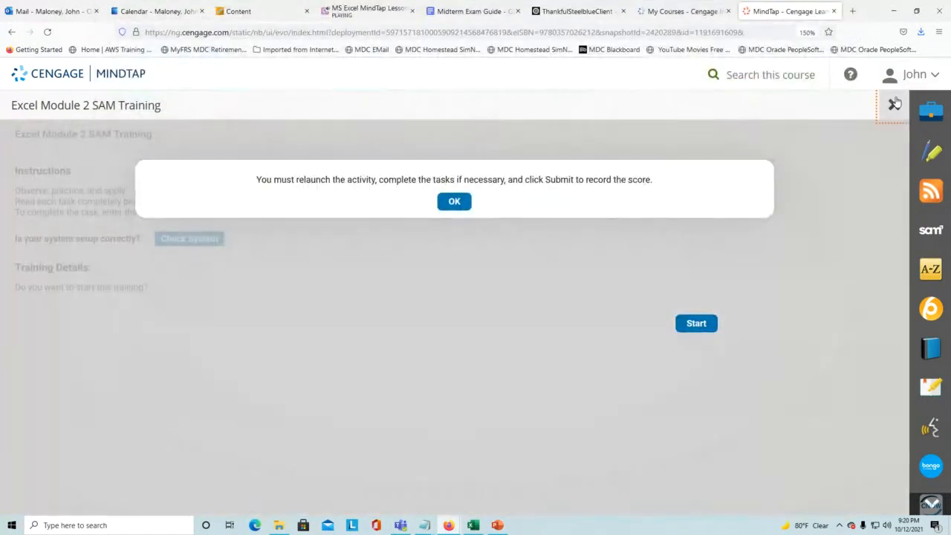
pyautogui.click(895, 103)
pyautogui.scroll(-3, 327, 316)
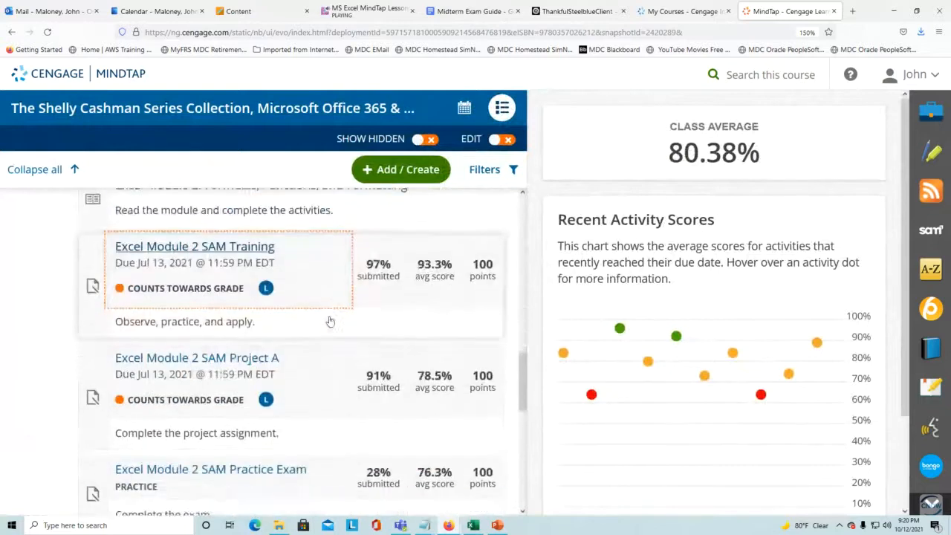
pyautogui.scroll(-3, 282, 327)
pyautogui.scroll(-1, 213, 403)
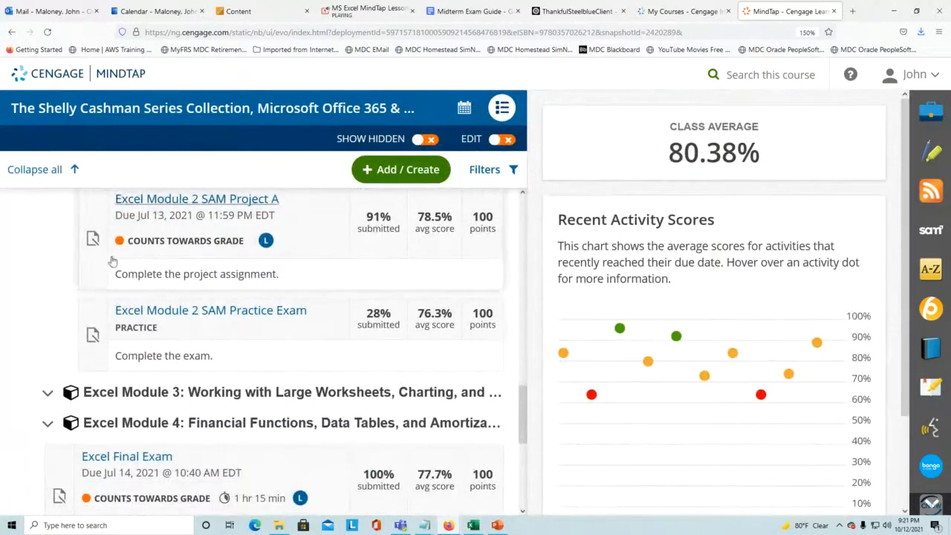
pyautogui.click(198, 402)
pyautogui.scroll(-1, 240, 381)
pyautogui.click(227, 413)
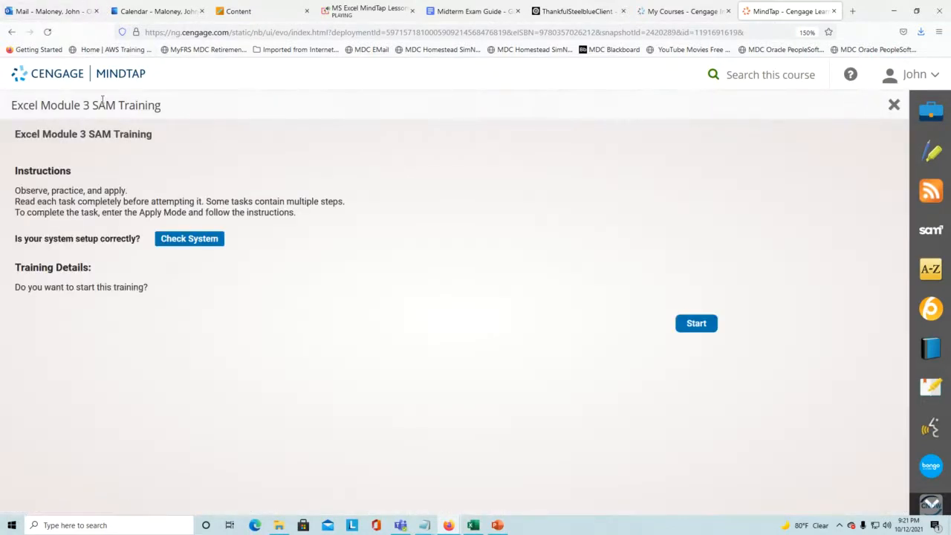
# - Check the date and time in the taskbar calendar, then start the Module 3 training
pyautogui.click(908, 525)
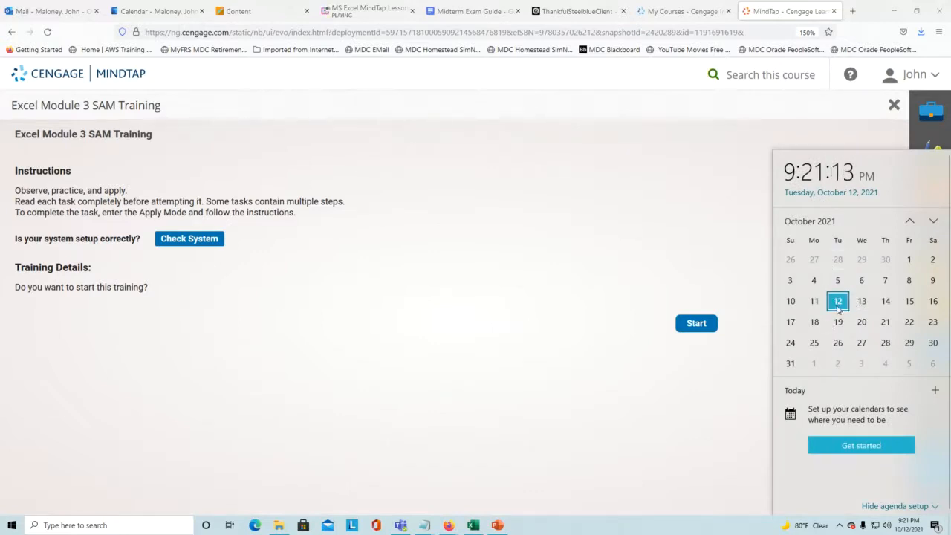
pyautogui.scroll(-2, 836, 326)
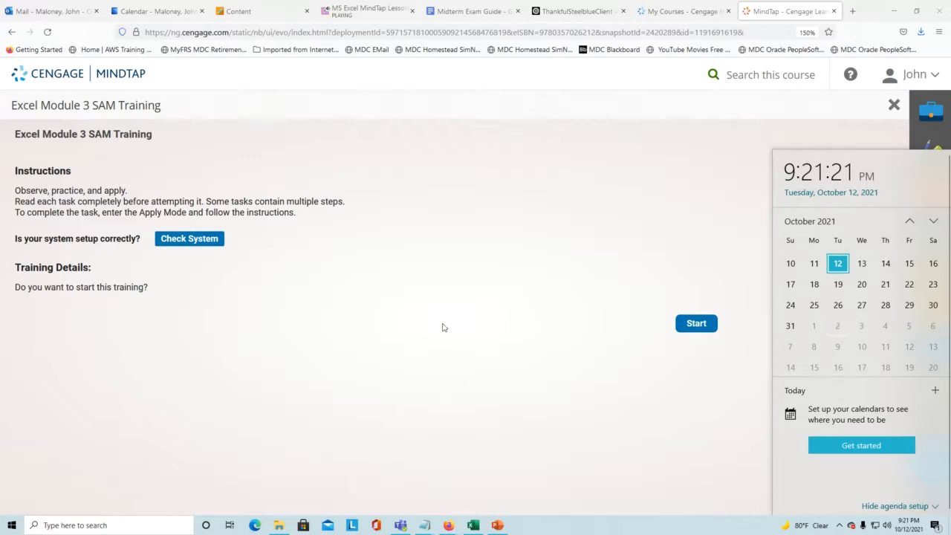
pyautogui.click(353, 289)
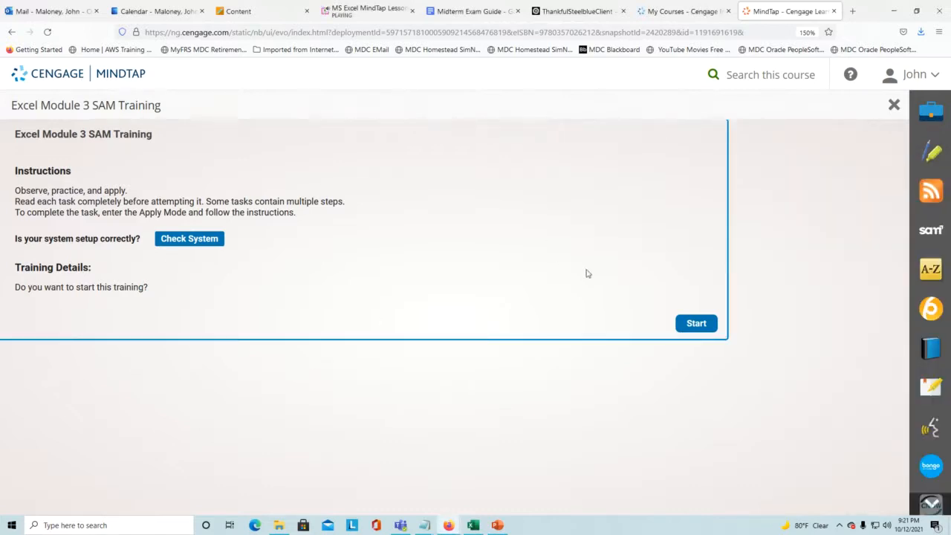
pyautogui.click(689, 322)
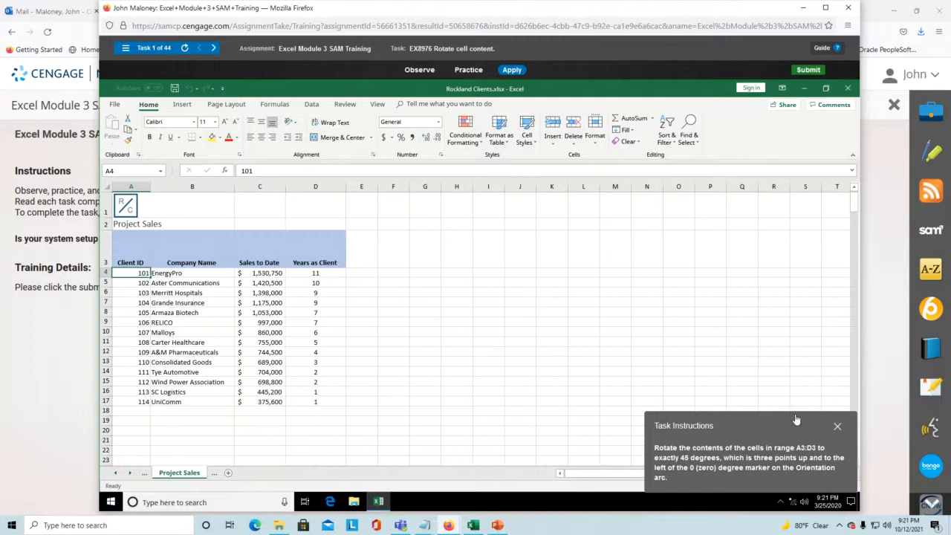
# - Move the Task Instructions panel off the data to the middle of the sheet
pyautogui.moveTo(793, 425); pyautogui.dragTo(529, 246)
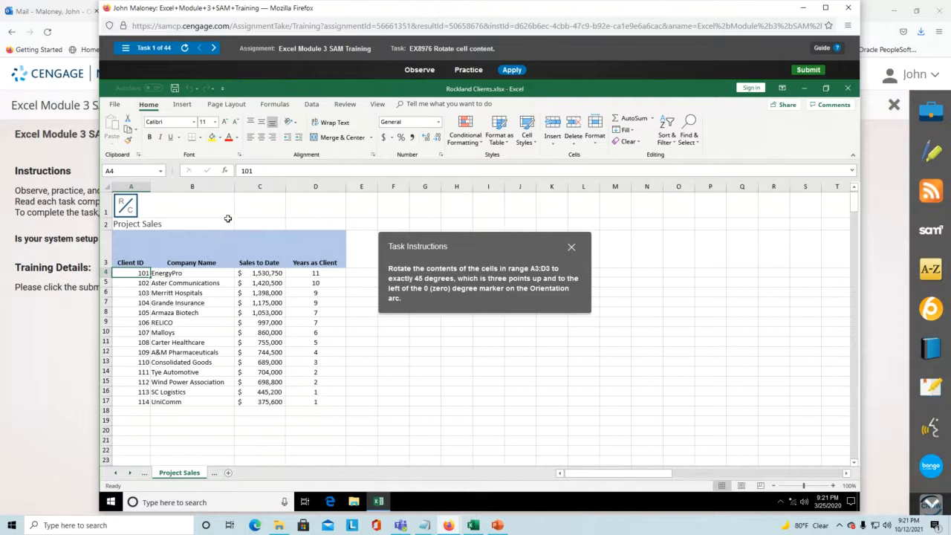
# - Select headers A3:D3 and open Format Cell Alignment from the Orientation menu
pyautogui.click(129, 253)
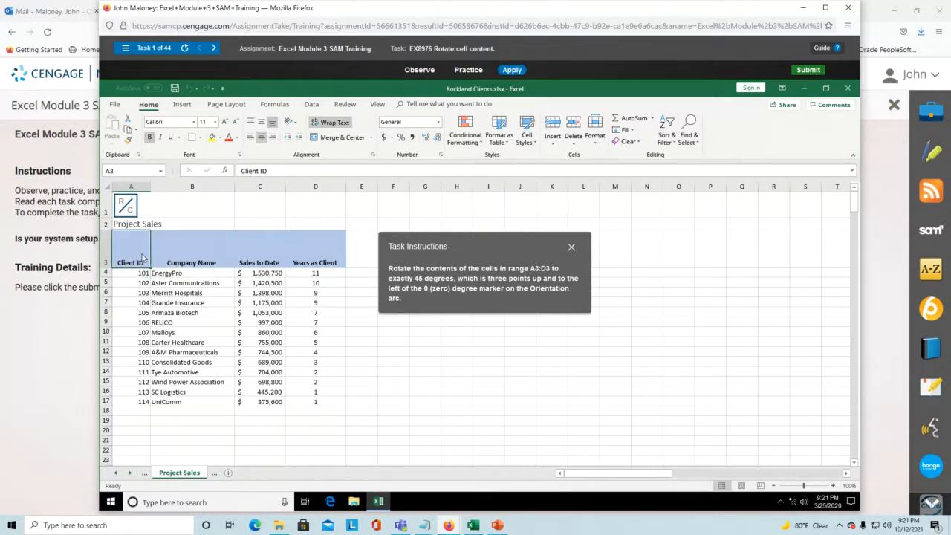
pyautogui.moveTo(143, 258); pyautogui.dragTo(327, 260)
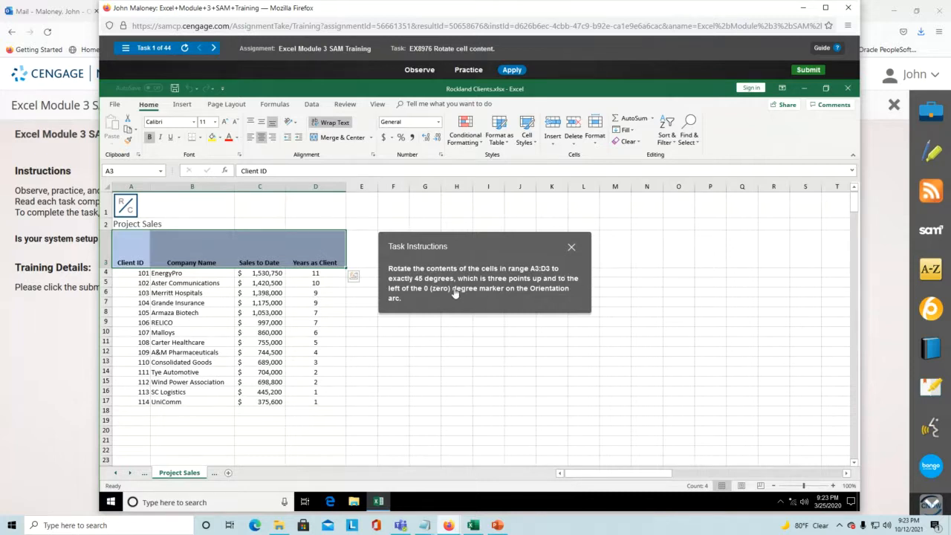
pyautogui.click(296, 123)
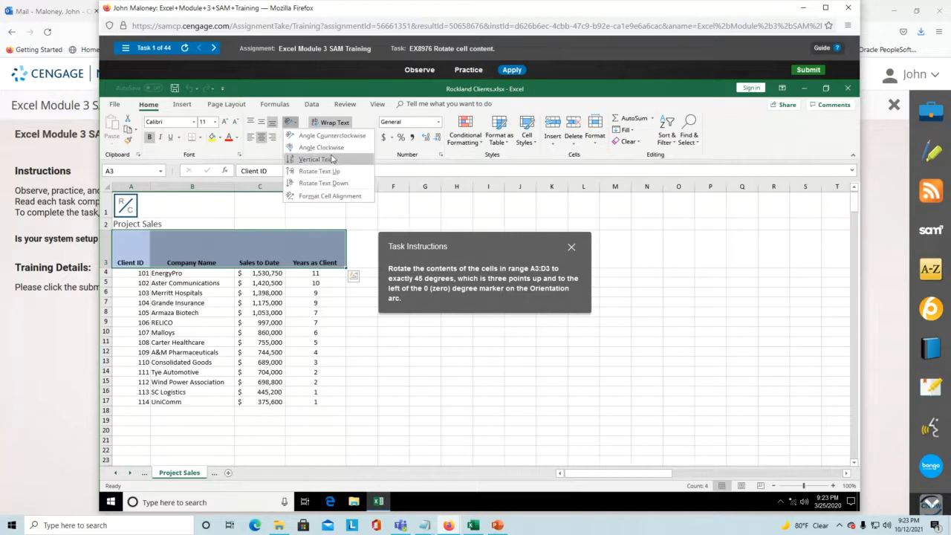
pyautogui.click(327, 201)
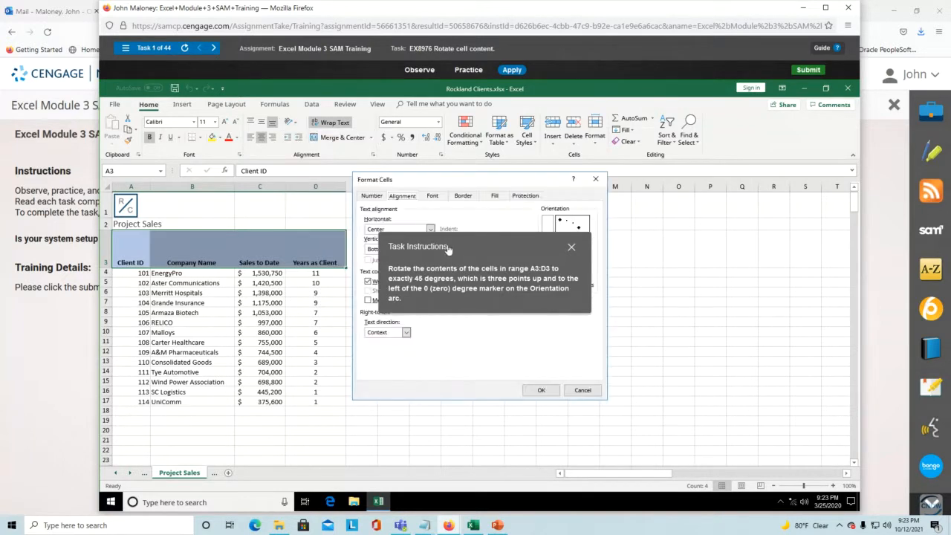
# - Rotate the A3:D3 headers to a 45-degree orientation in Format Cells and apply it
pyautogui.moveTo(450, 243); pyautogui.dragTo(200, 121)
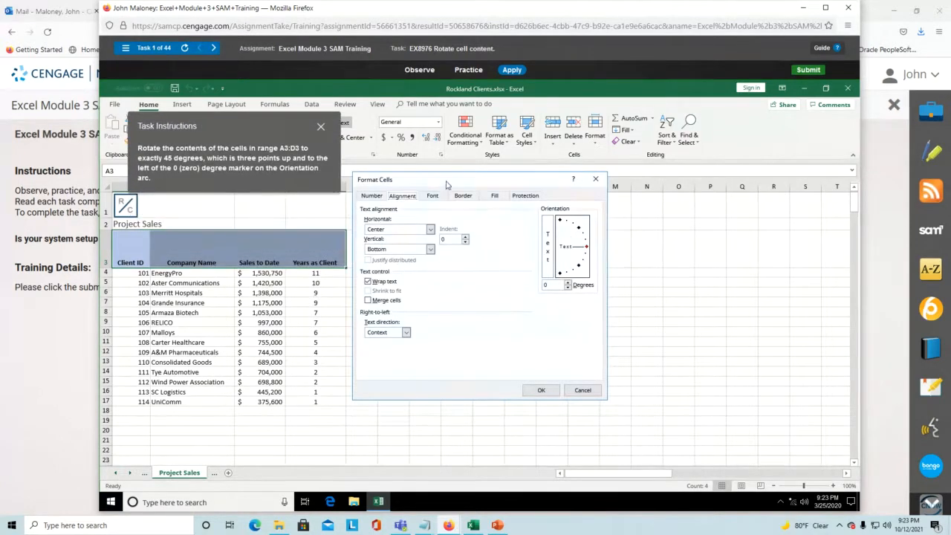
pyautogui.moveTo(451, 185); pyautogui.dragTo(473, 212)
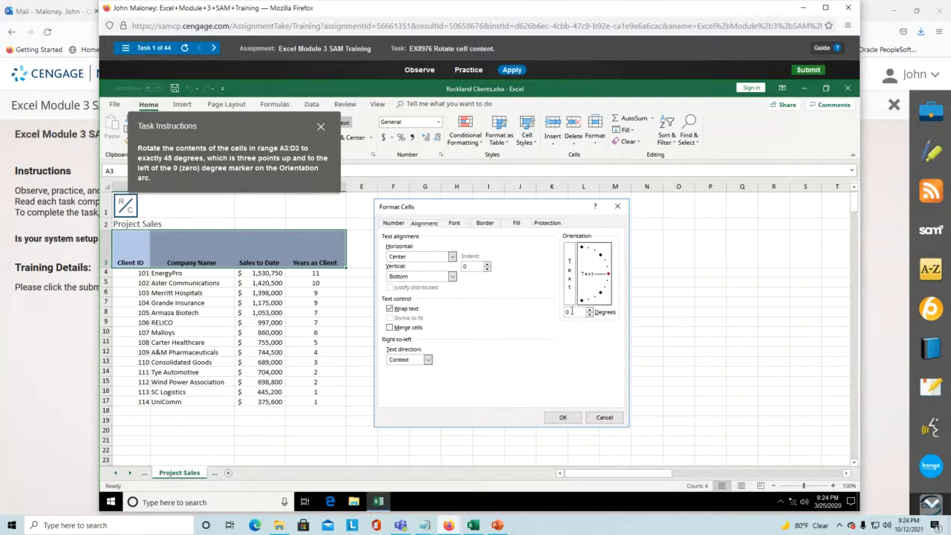
pyautogui.click(602, 257)
pyautogui.click(578, 418)
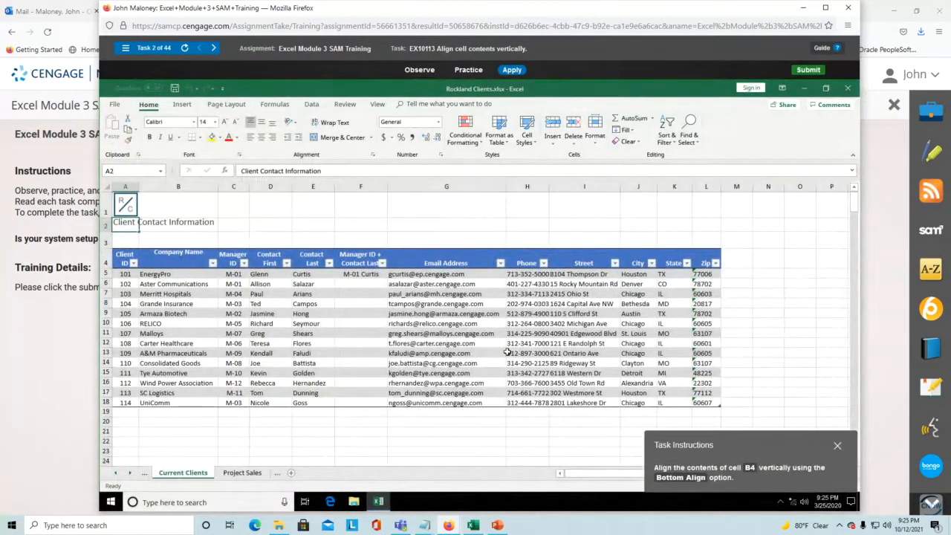
# - Apply Bottom Align to the Company Name header in cell B4
pyautogui.moveTo(762, 443); pyautogui.dragTo(575, 221)
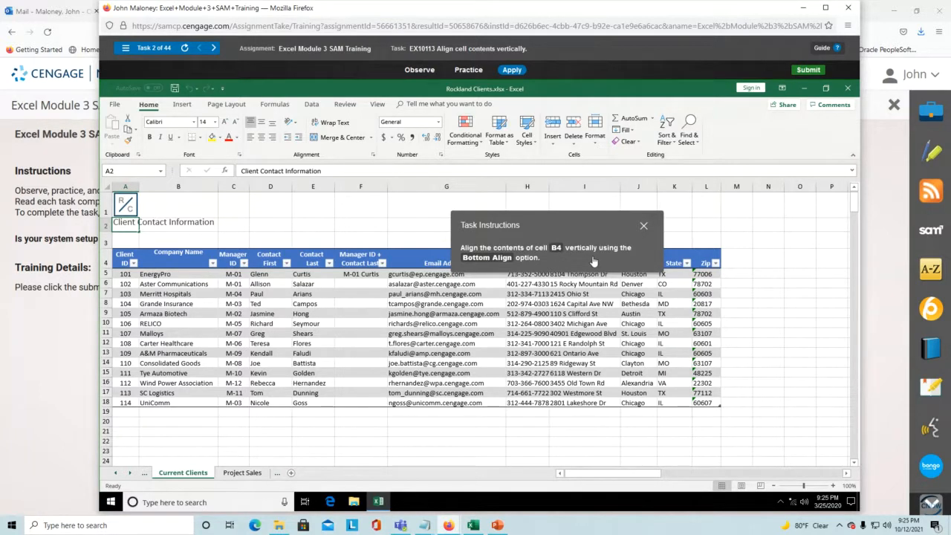
pyautogui.click(179, 270)
pyautogui.click(176, 258)
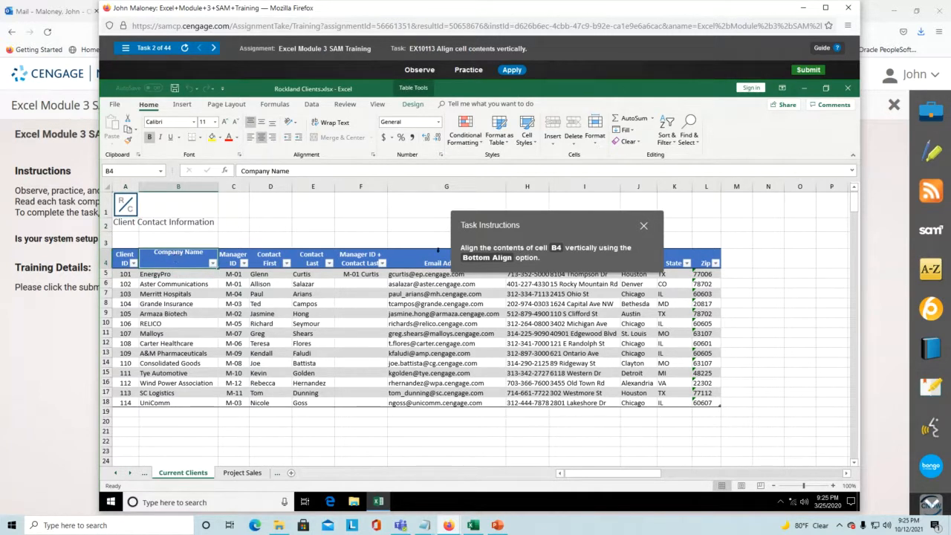
pyautogui.moveTo(556, 223); pyautogui.dragTo(367, 173)
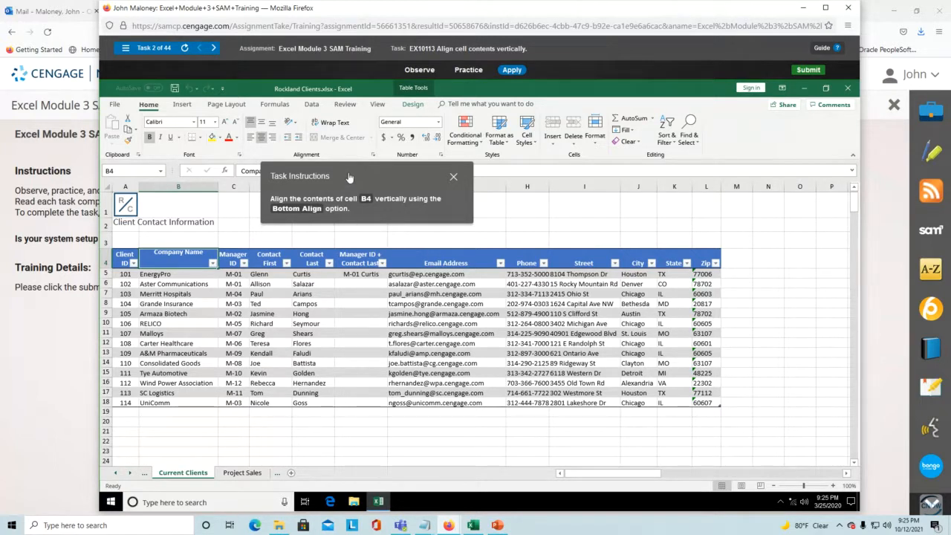
pyautogui.moveTo(349, 178); pyautogui.dragTo(490, 197)
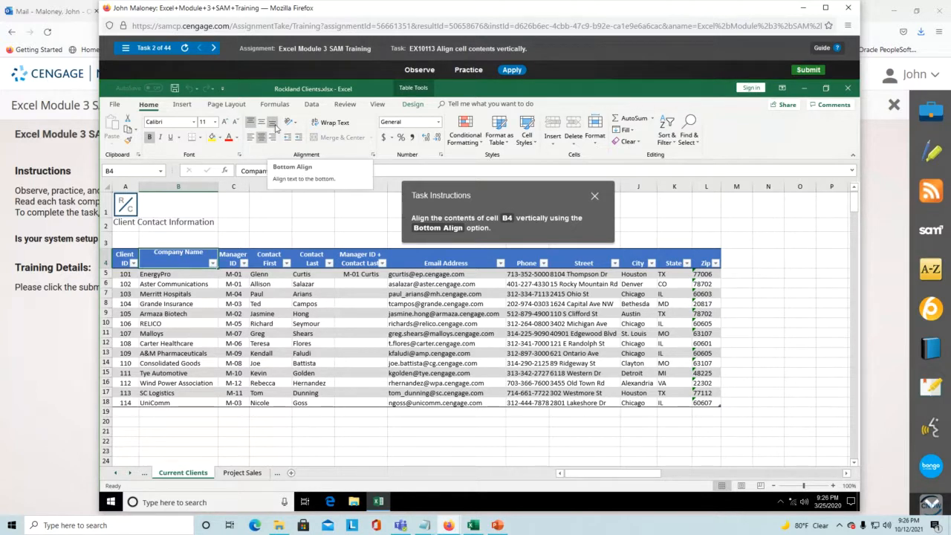
pyautogui.click(274, 126)
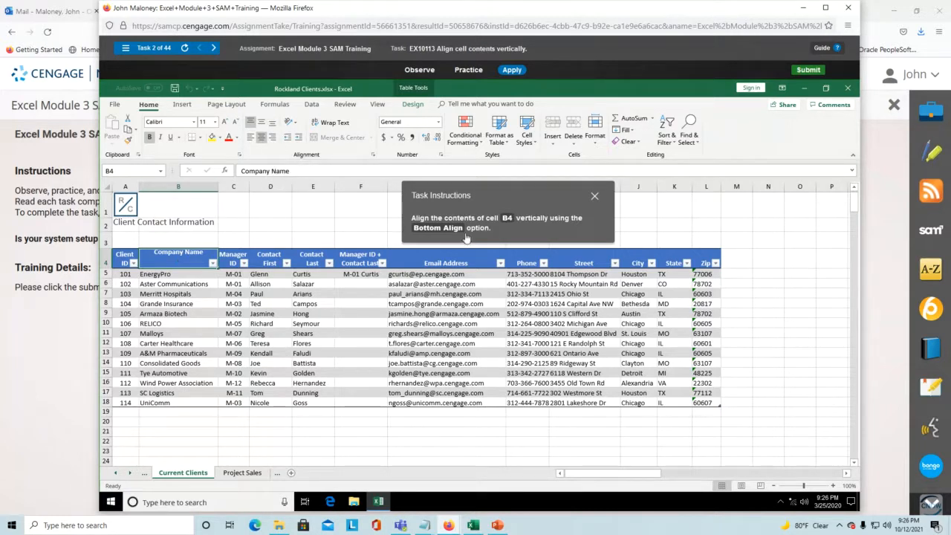
pyautogui.click(272, 126)
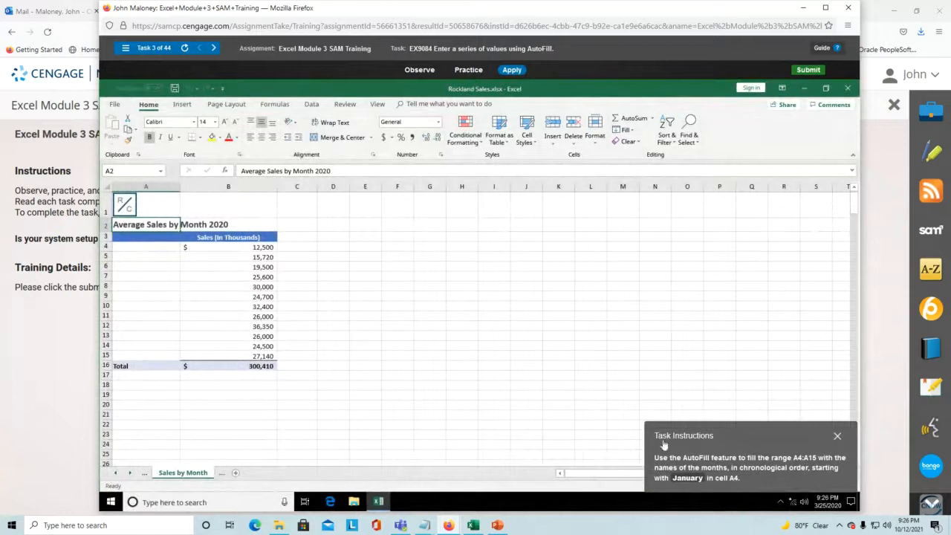
# - Type 'January' into cell A4 and confirm the entry
pyautogui.moveTo(741, 433); pyautogui.dragTo(415, 241)
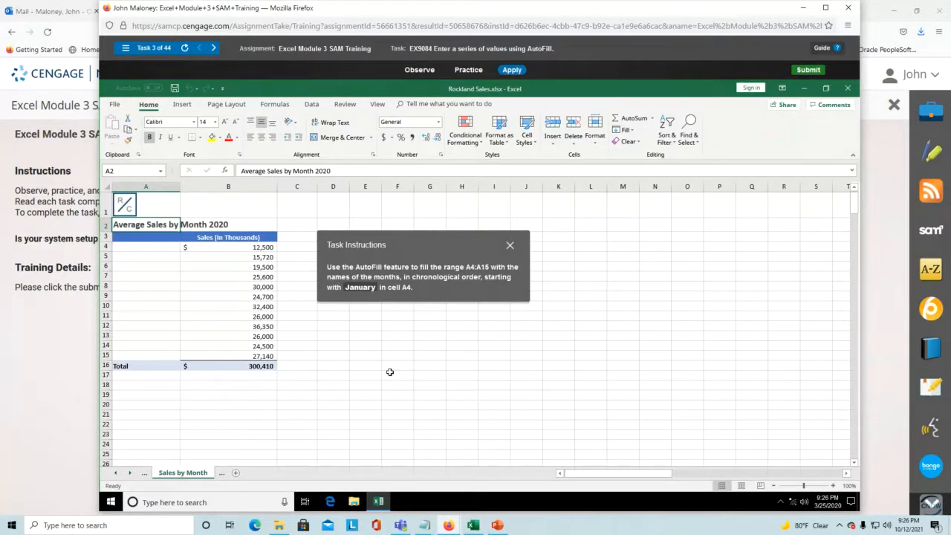
pyautogui.click(155, 248)
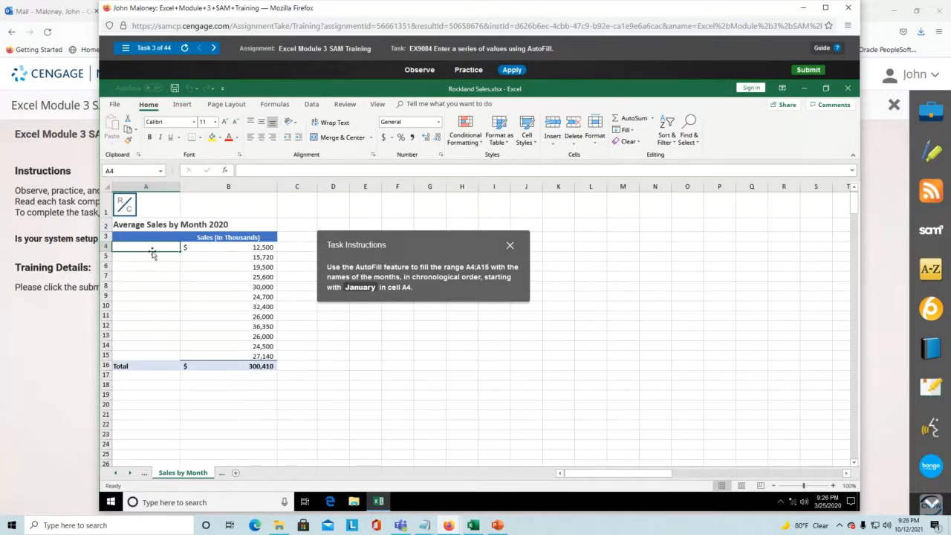
pyautogui.write('January')
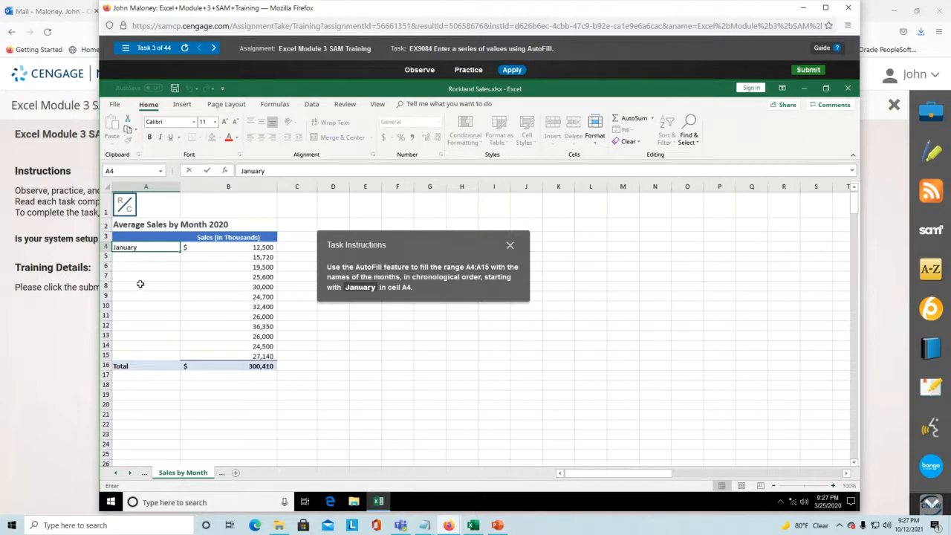
pyautogui.press('Return')
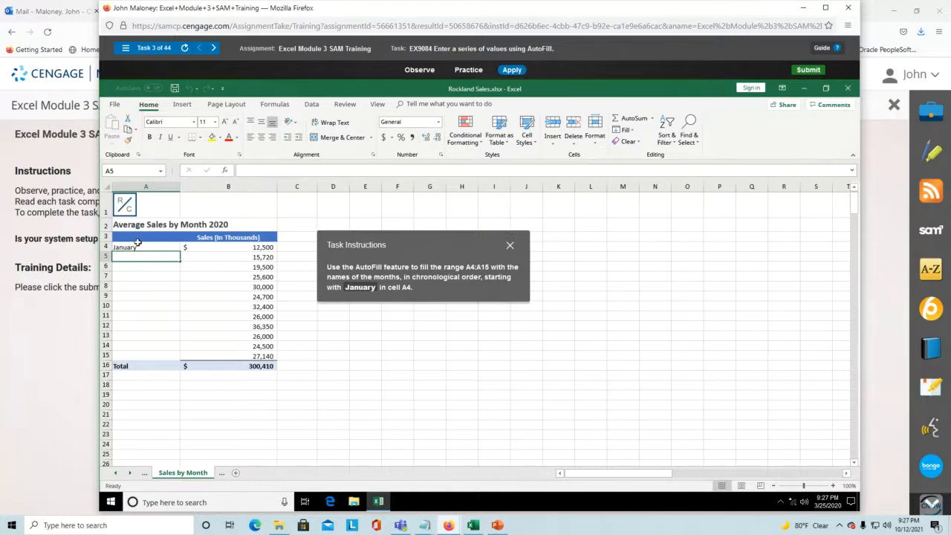
# - AutoFill from A4 down to A15 so the months run January through December
pyautogui.click(138, 248)
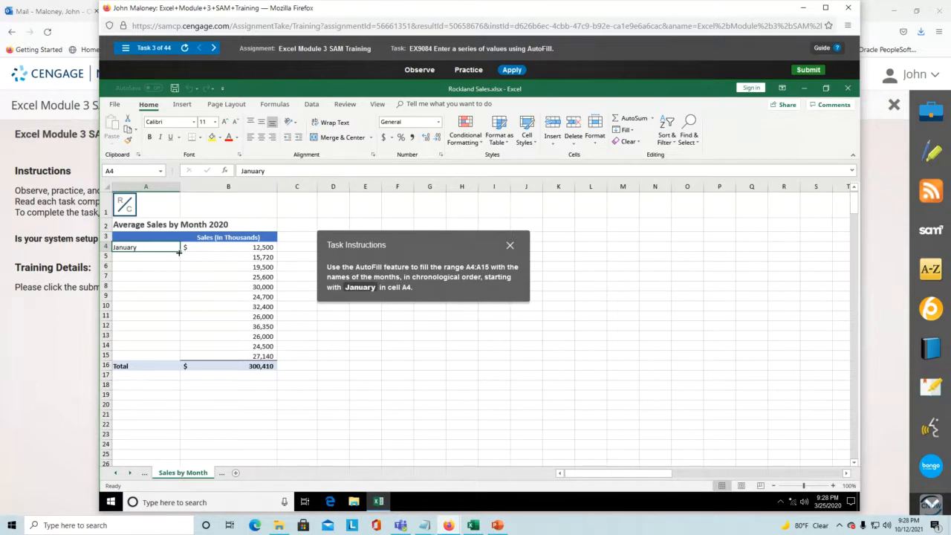
pyautogui.moveTo(180, 251); pyautogui.dragTo(180, 271)
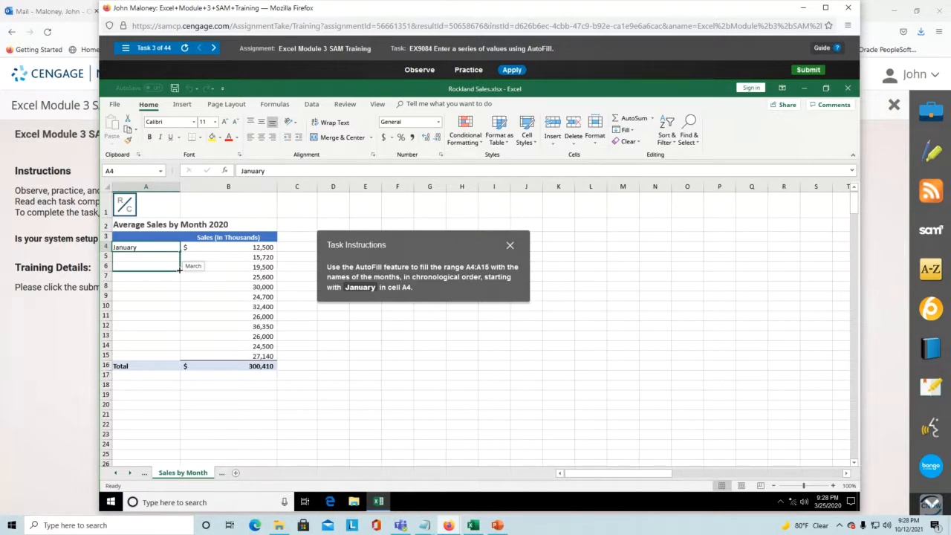
pyautogui.moveTo(179, 270); pyautogui.dragTo(185, 362)
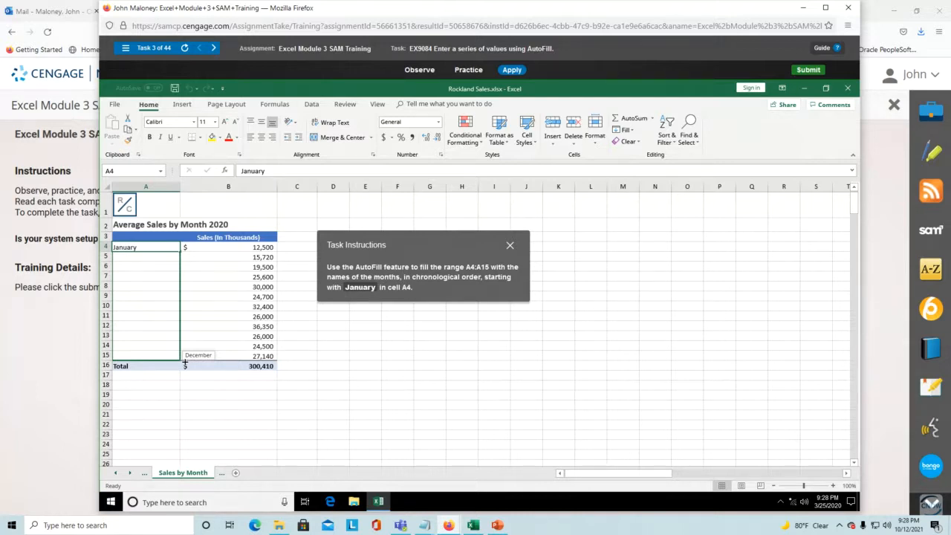
pyautogui.moveTo(185, 362)
pyautogui.mouseDown()
pyautogui.moveTo(182, 250)
pyautogui.moveTo(187, 361)
pyautogui.mouseUp()
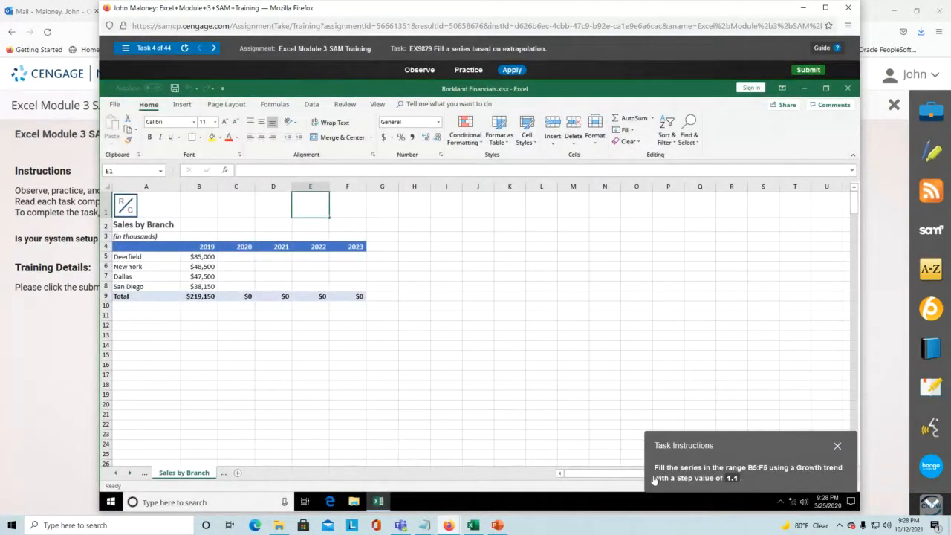
# - Select Deerfield's row range B5:F5, starting at the $85,000 in B5
pyautogui.moveTo(733, 445); pyautogui.dragTo(488, 255)
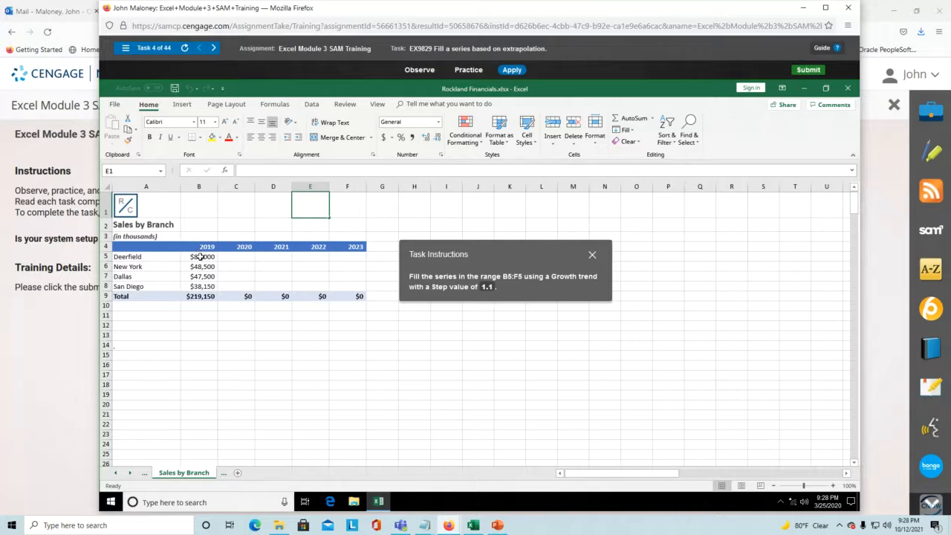
pyautogui.moveTo(199, 257); pyautogui.dragTo(347, 258)
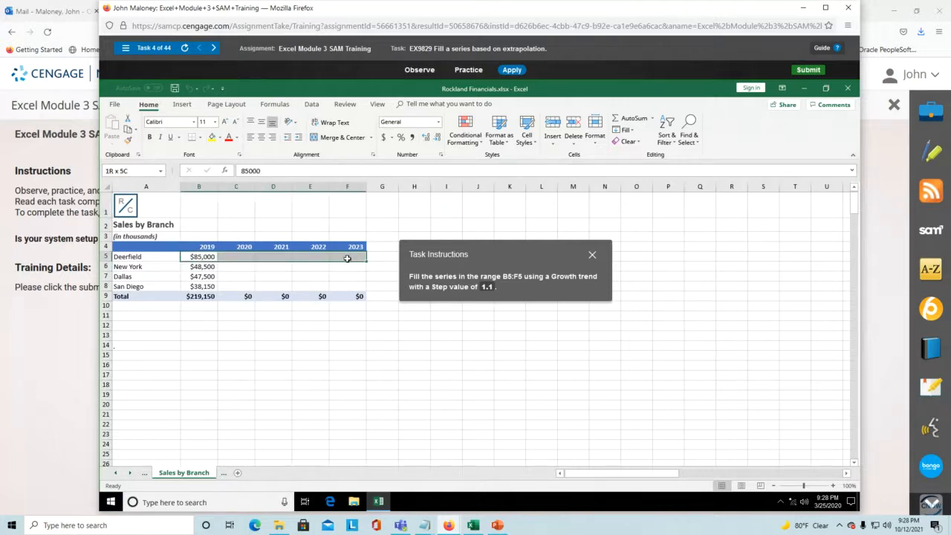
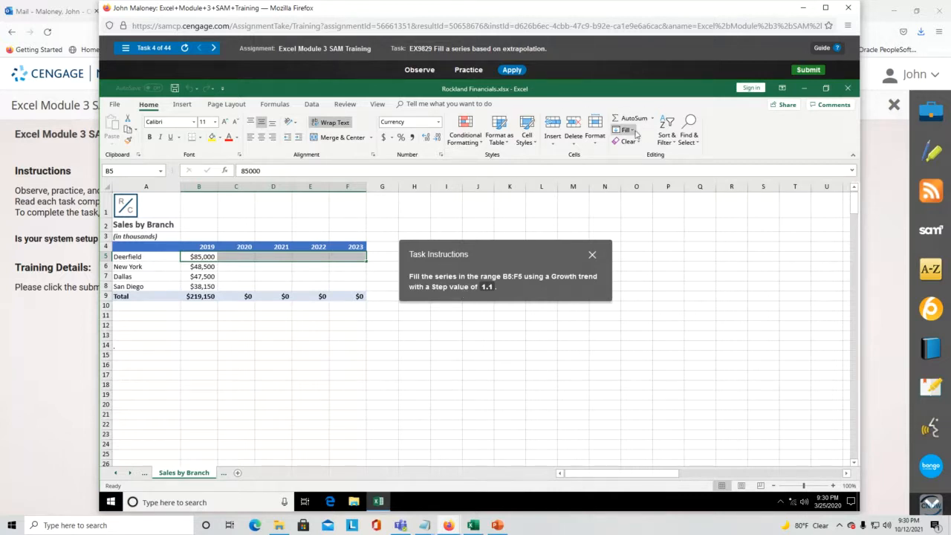
# - Fill B5:F5 as a Growth series with a step value of 1.1, then bring up the task list
pyautogui.click(633, 131)
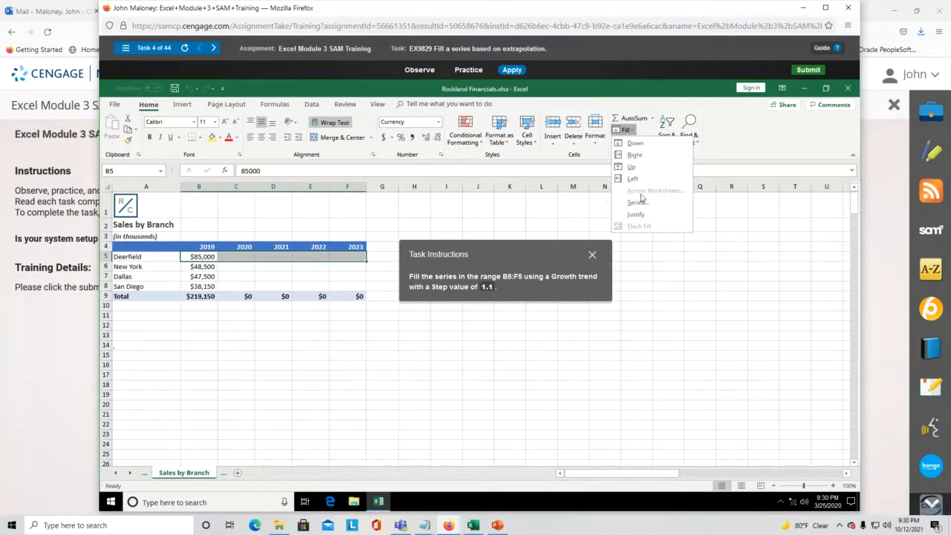
pyautogui.click(639, 203)
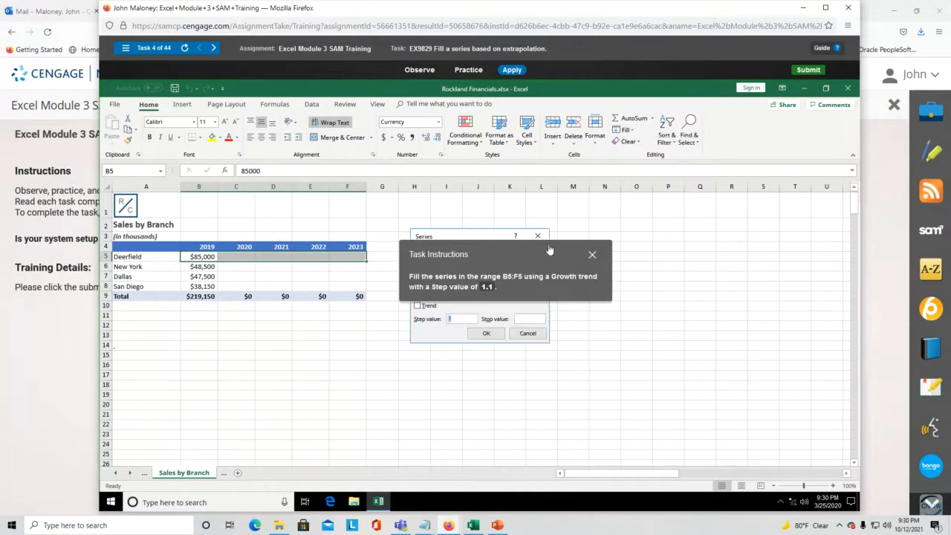
pyautogui.moveTo(543, 252); pyautogui.dragTo(296, 334)
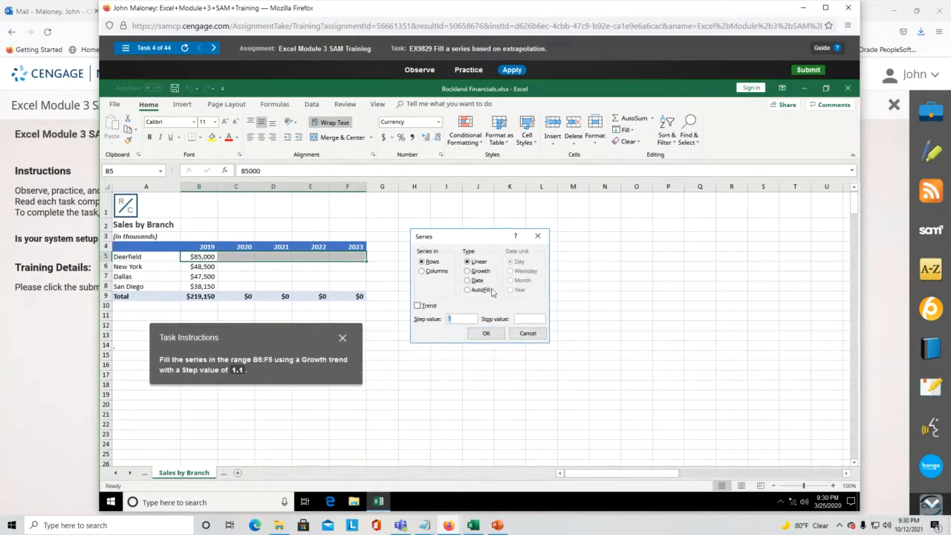
pyautogui.click(468, 271)
pyautogui.click(450, 319)
pyautogui.write('.1')
pyautogui.click(487, 335)
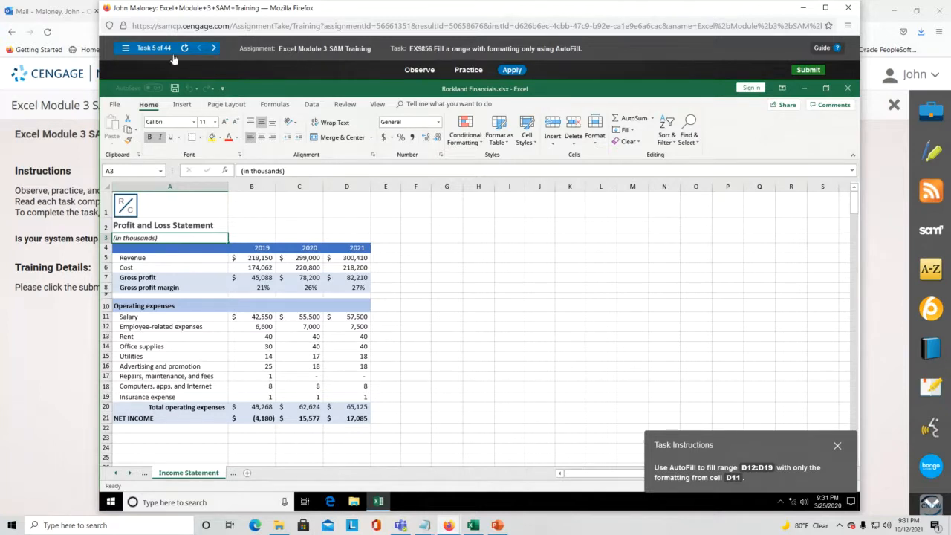
pyautogui.click(126, 49)
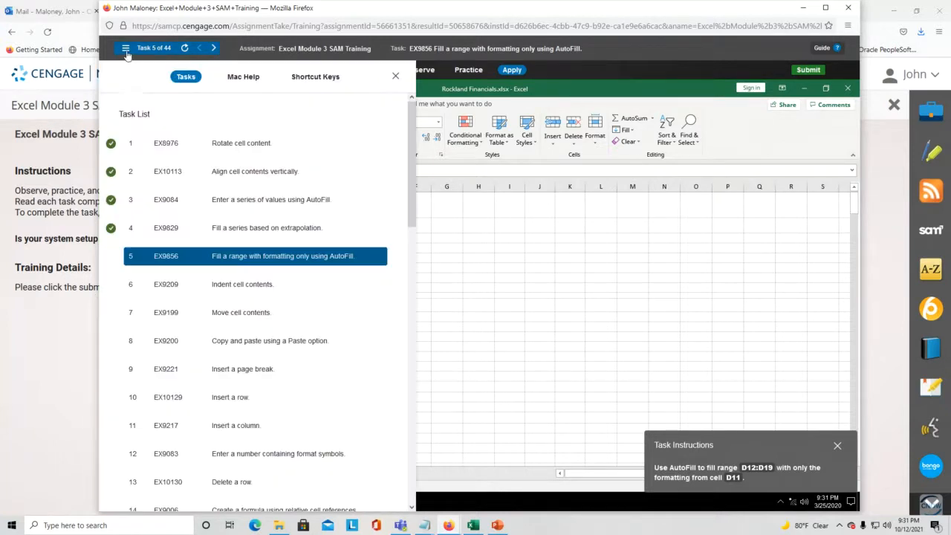
# - Return to task 4 and begin selecting Deerfield's row from B5 toward F5
pyautogui.click(169, 231)
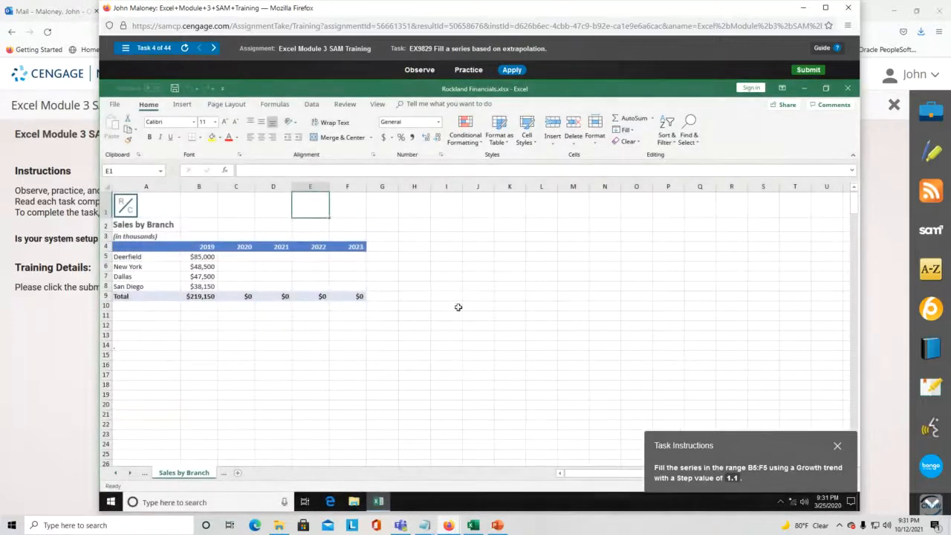
pyautogui.moveTo(734, 447); pyautogui.dragTo(265, 327)
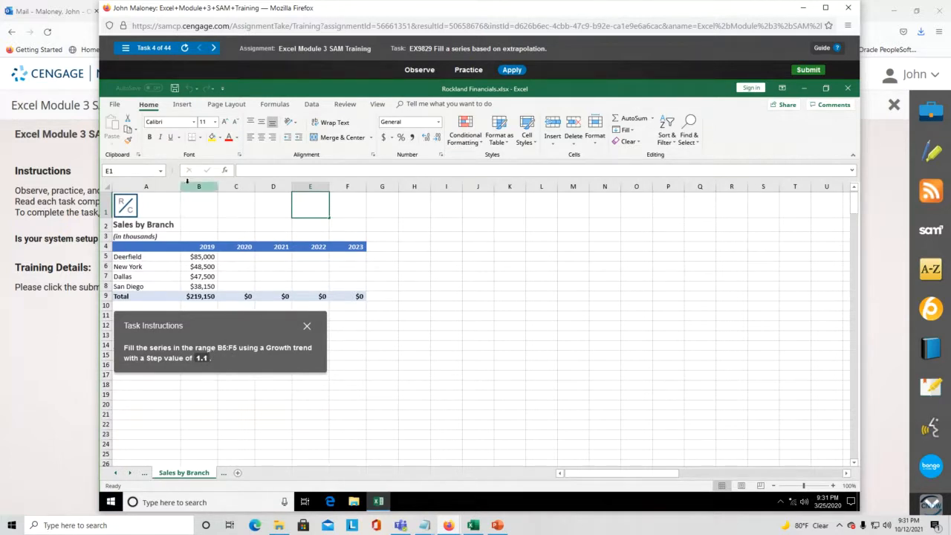
pyautogui.moveTo(204, 254); pyautogui.dragTo(344, 256)
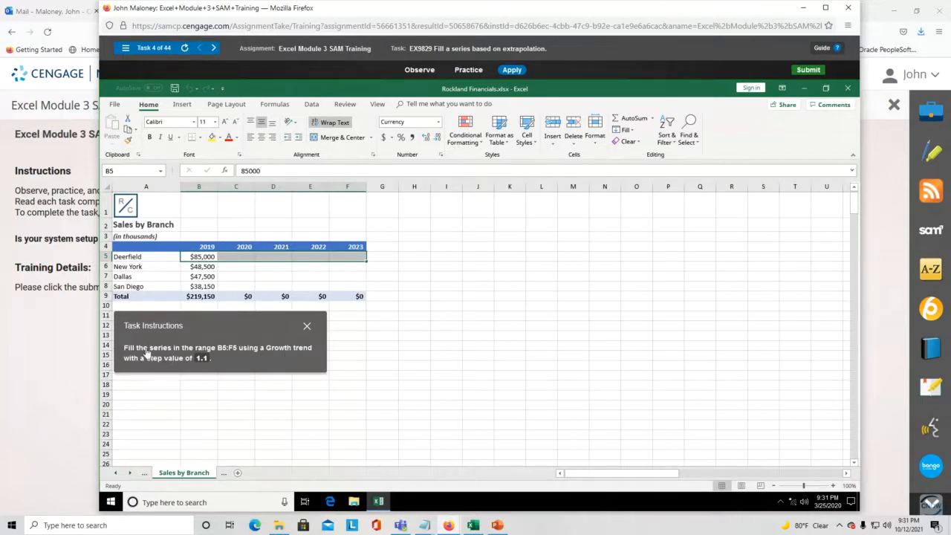
pyautogui.click(630, 131)
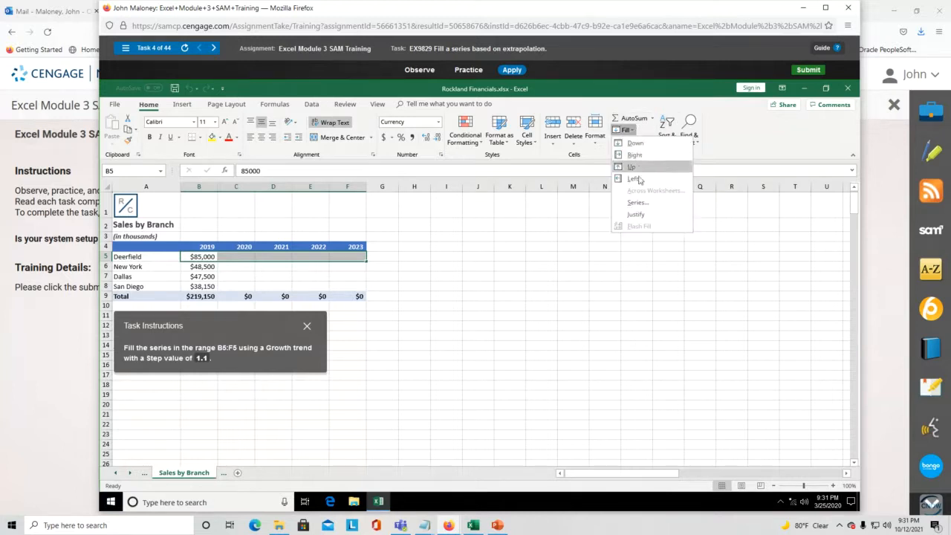
pyautogui.click(632, 203)
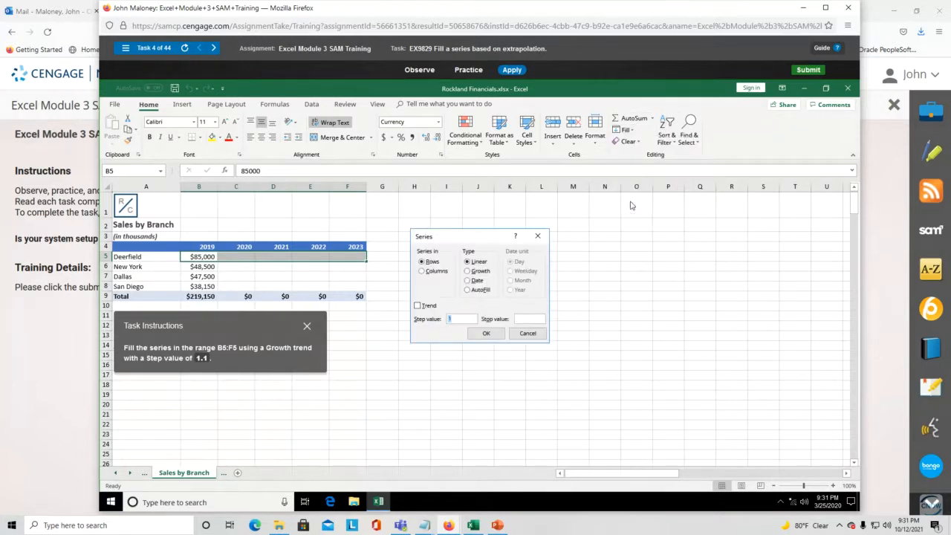
pyautogui.moveTo(479, 235); pyautogui.dragTo(443, 248)
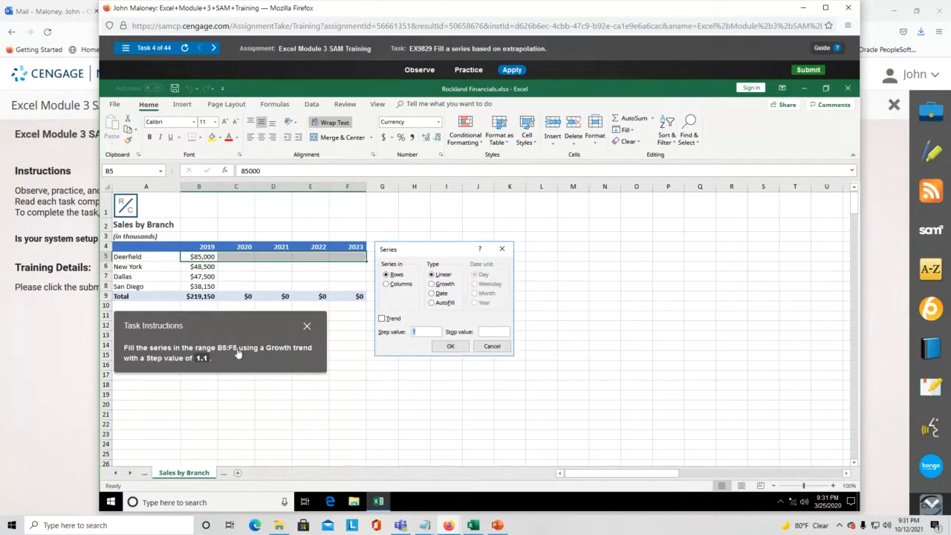
pyautogui.click(433, 287)
pyautogui.click(428, 331)
pyautogui.click(383, 320)
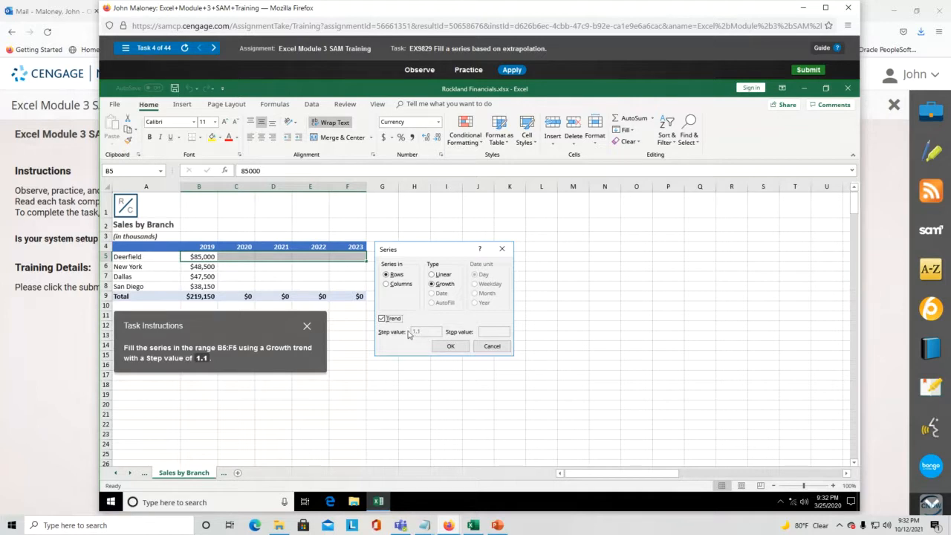
pyautogui.click(382, 319)
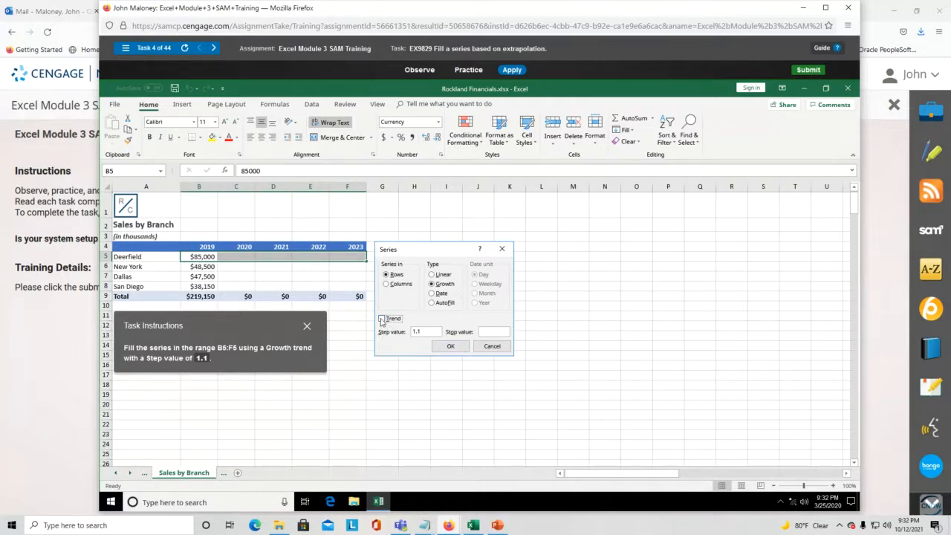
pyautogui.click(382, 318)
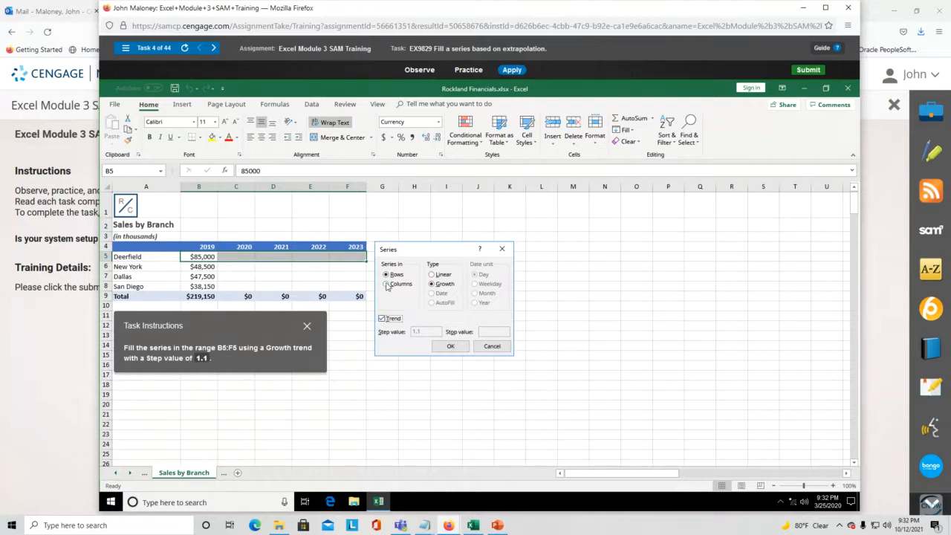
pyautogui.click(455, 351)
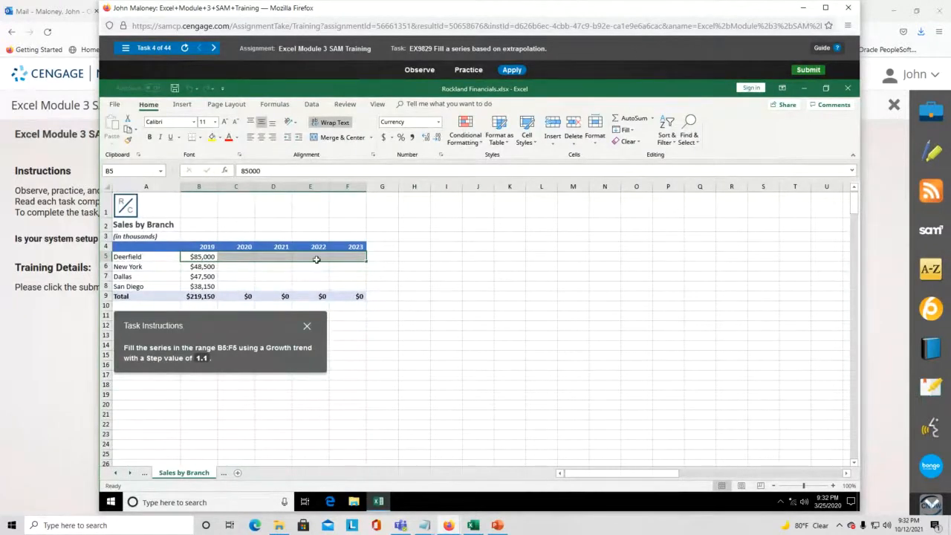
pyautogui.click(241, 258)
# - Select Deerfield's row range B5:F5
pyautogui.moveTo(204, 258); pyautogui.dragTo(361, 257)
pyautogui.click(199, 256)
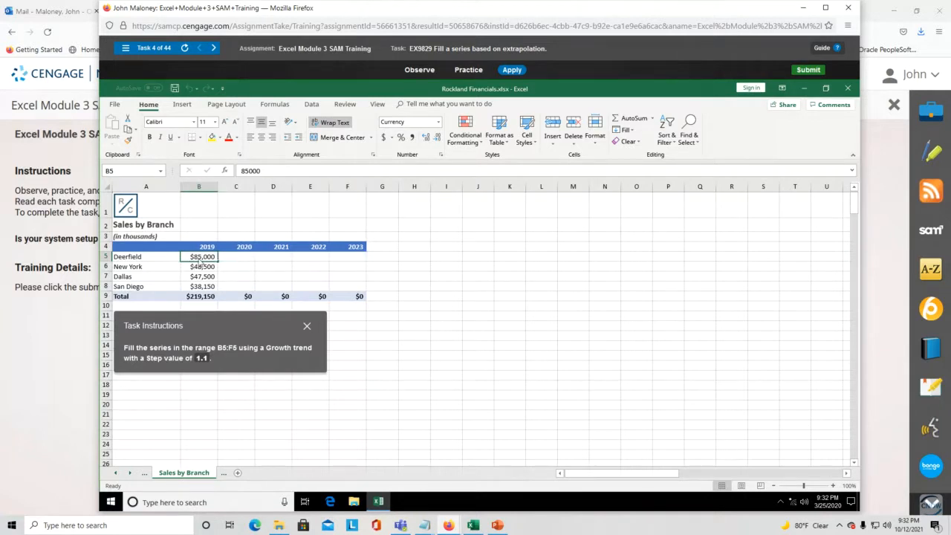
pyautogui.moveTo(201, 263); pyautogui.dragTo(333, 257)
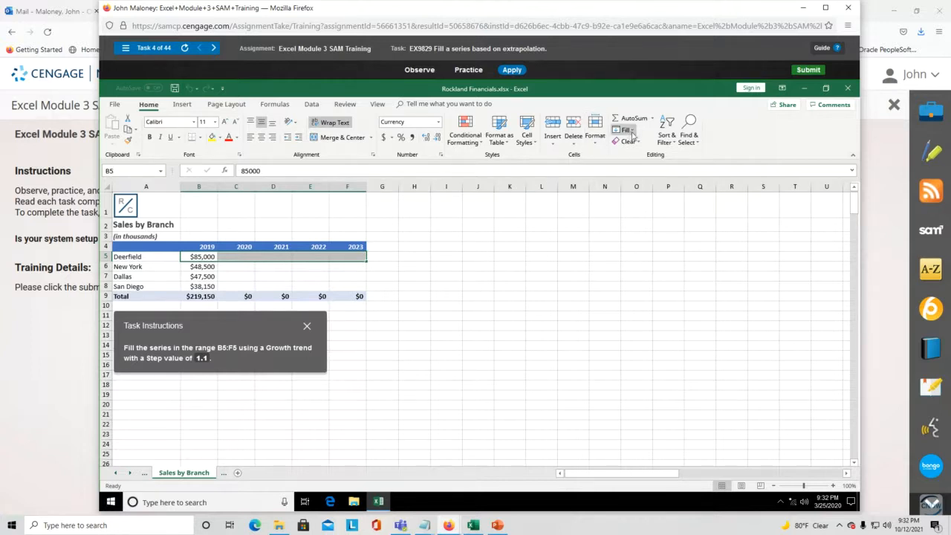
# - Apply a Growth series with step value 1.1 to the selected range
pyautogui.click(632, 136)
pyautogui.click(647, 206)
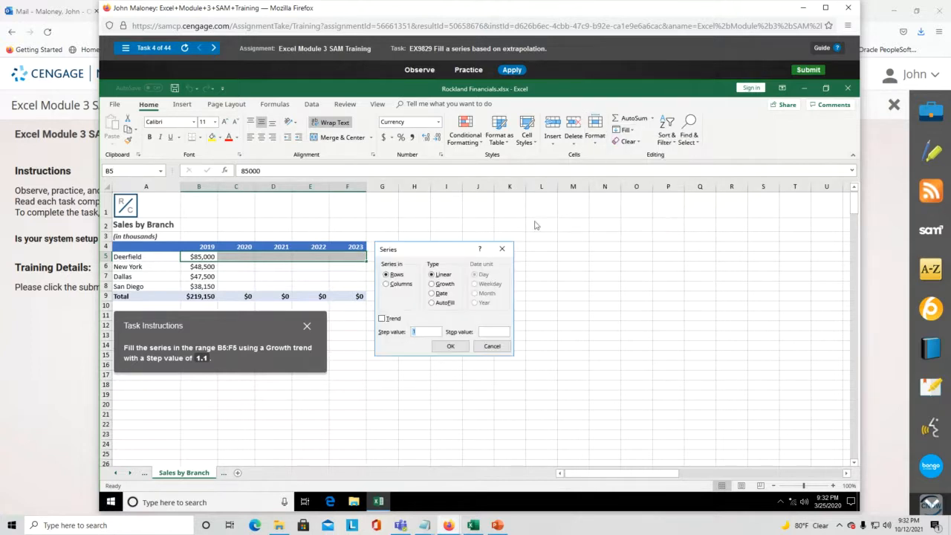
pyautogui.moveTo(459, 252); pyautogui.dragTo(418, 319)
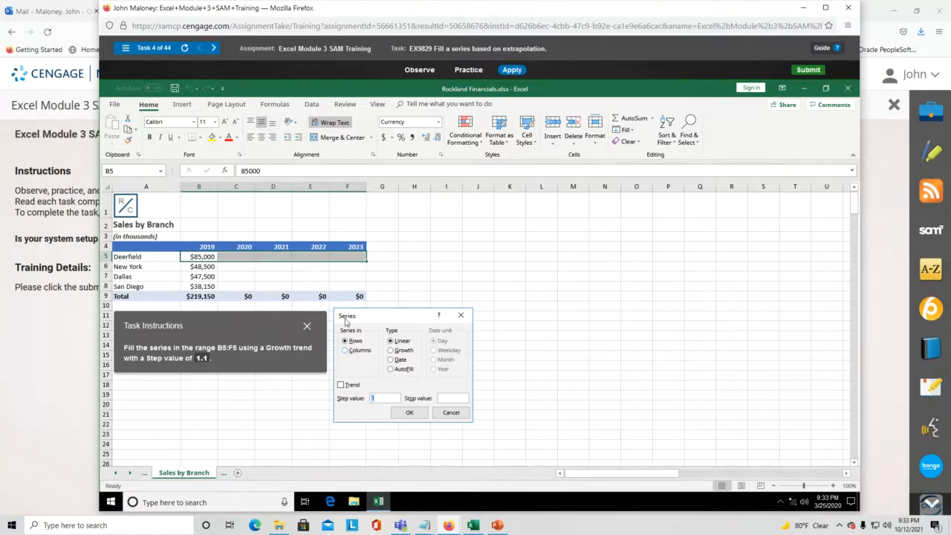
pyautogui.click(391, 351)
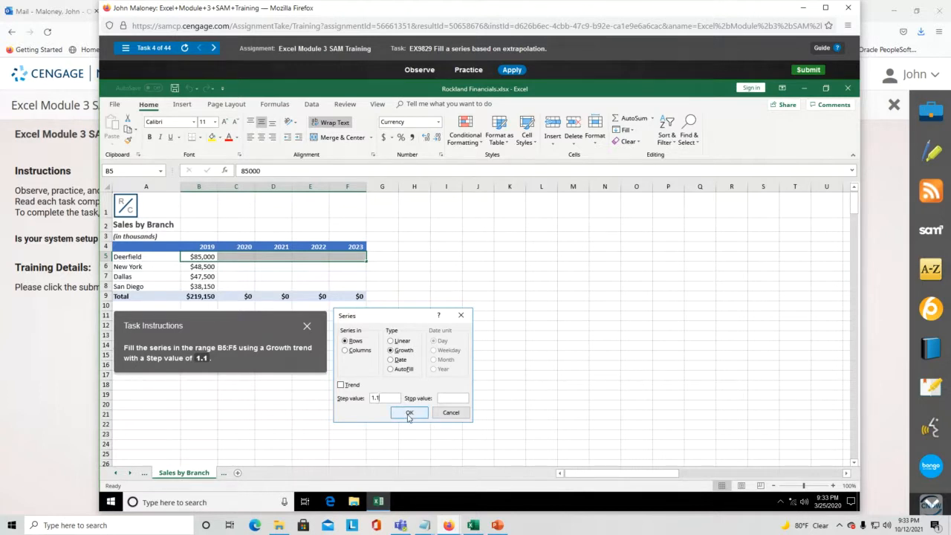
pyautogui.click(408, 413)
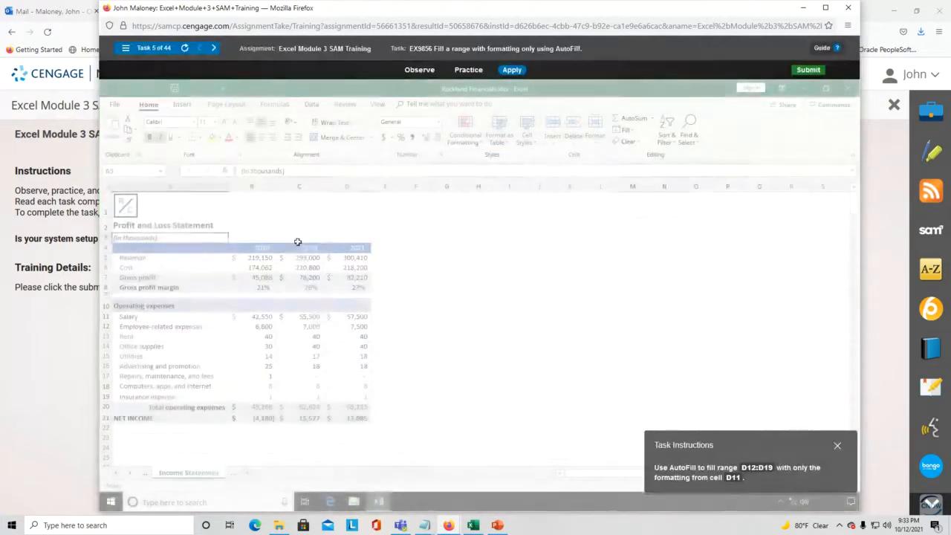
# - Review task 5's instructions and select cell D11 on the Income Statement sheet
pyautogui.moveTo(729, 447); pyautogui.dragTo(495, 256)
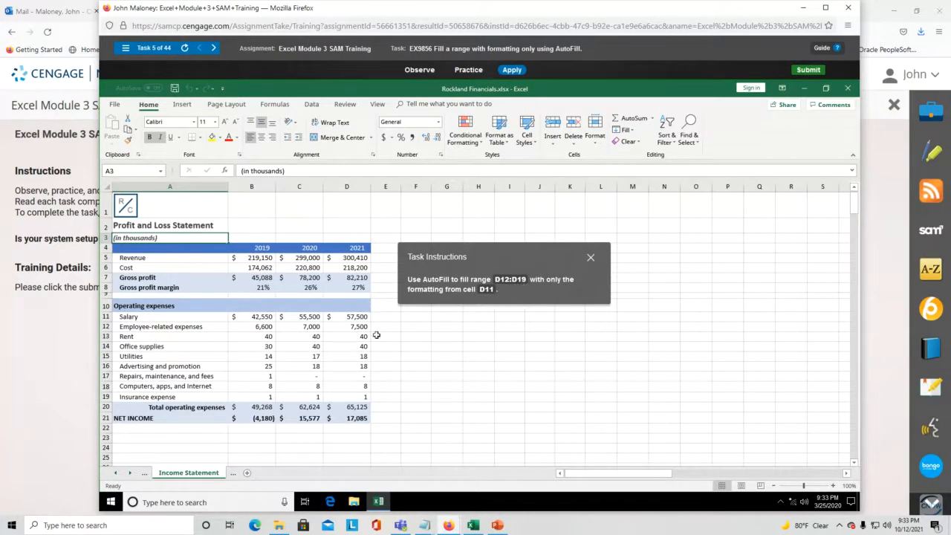
pyautogui.click(355, 316)
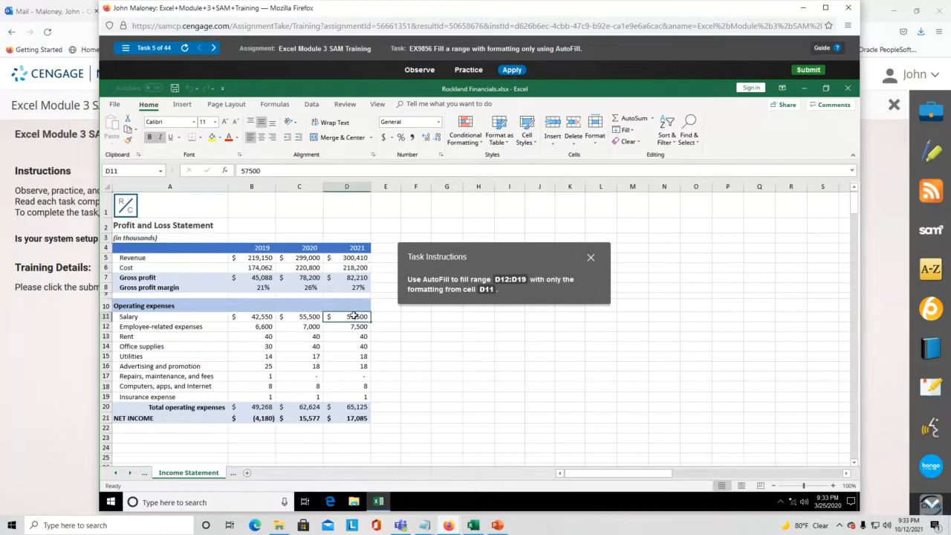
pyautogui.moveTo(354, 316); pyautogui.dragTo(355, 396)
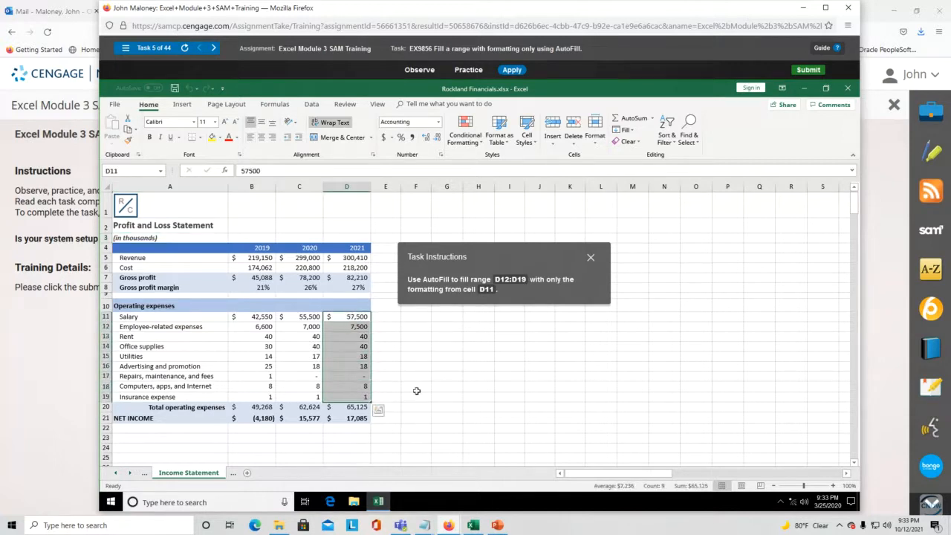
pyautogui.moveTo(518, 255); pyautogui.dragTo(516, 330)
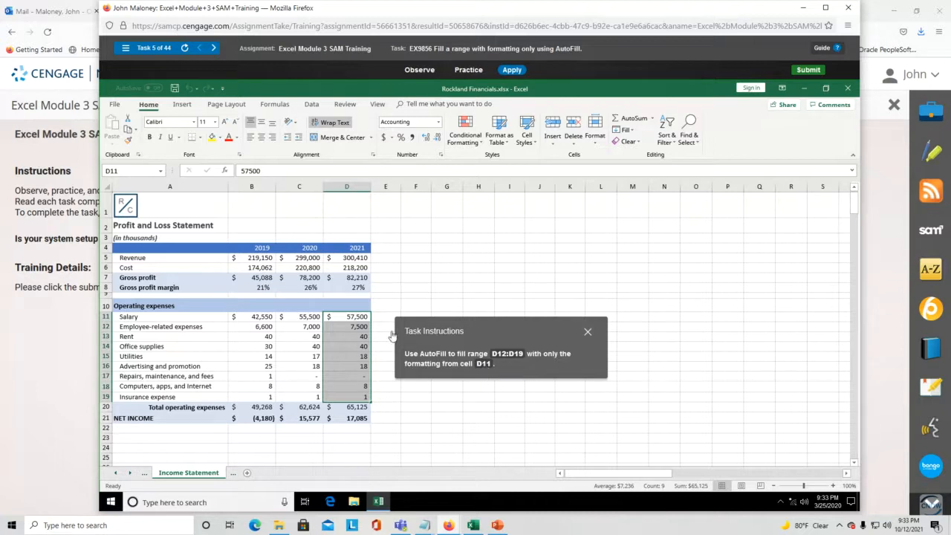
pyautogui.click(360, 318)
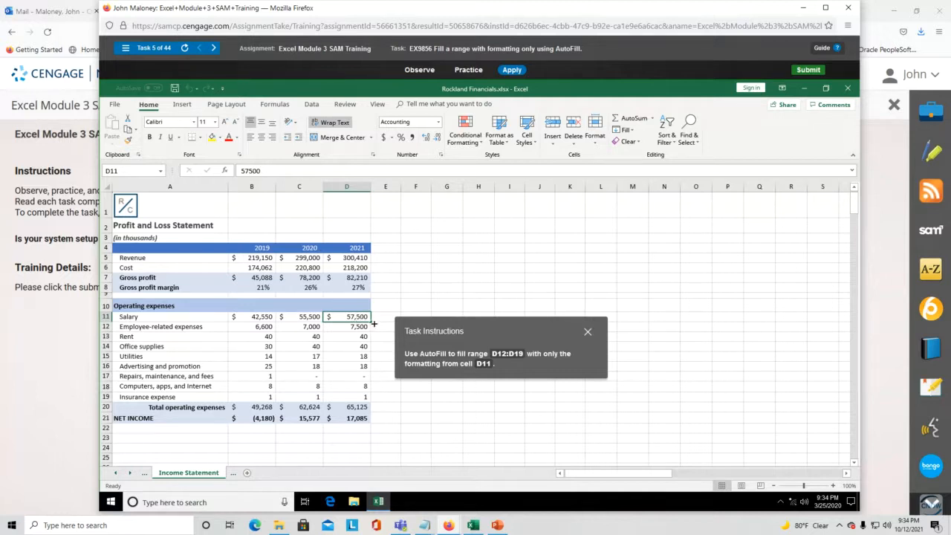
# - Drag D11's fill handle down the 2021 column, then reselect D11
pyautogui.moveTo(358, 317); pyautogui.dragTo(357, 393)
pyautogui.moveTo(361, 365); pyautogui.dragTo(364, 320)
pyautogui.moveTo(371, 321); pyautogui.dragTo(371, 401)
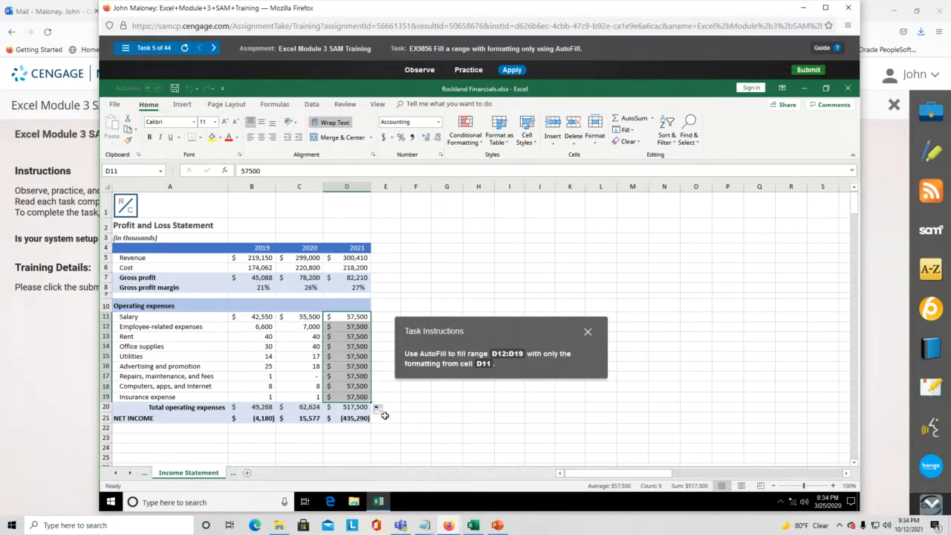
pyautogui.click(354, 316)
pyautogui.click(383, 315)
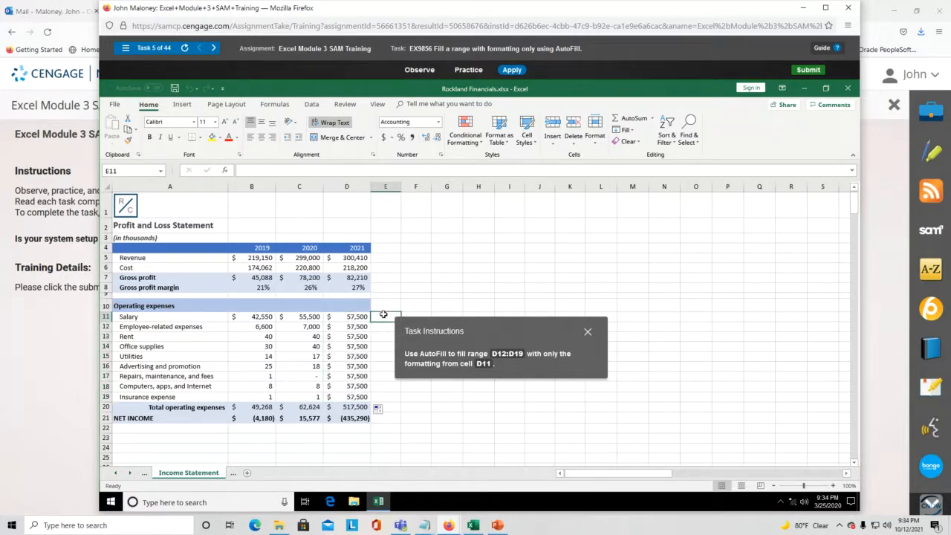
pyautogui.click(389, 305)
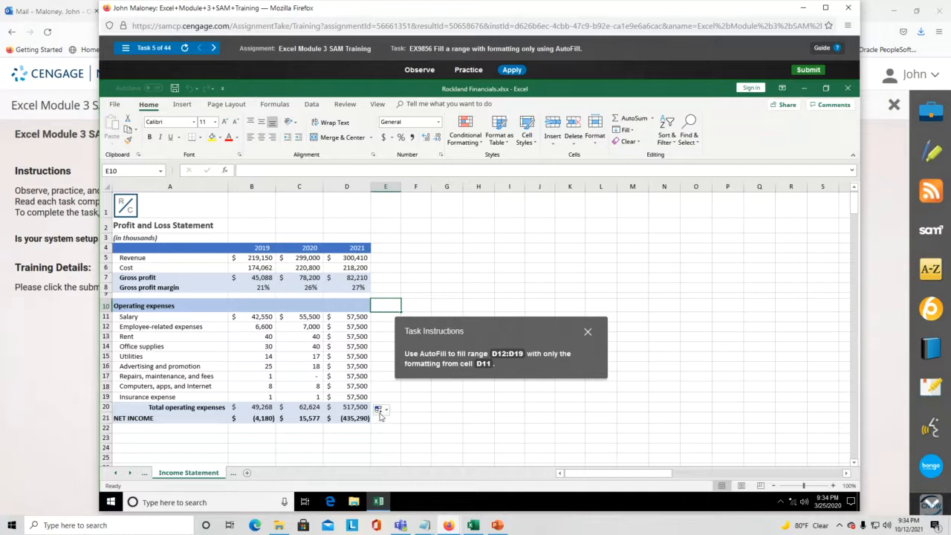
pyautogui.click(357, 320)
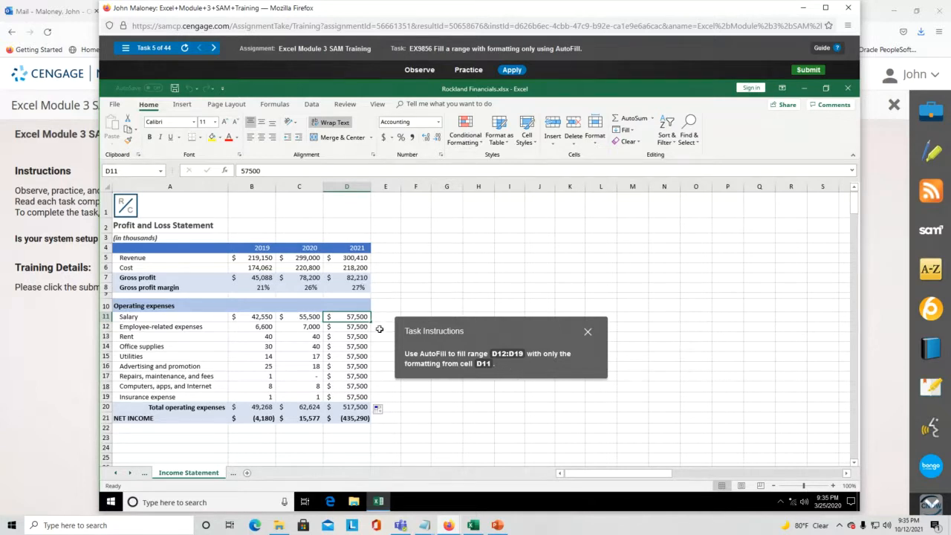
# - Copy D11's $57,500 down through D19 and dismiss the Auto Fill Options menu
pyautogui.moveTo(372, 323); pyautogui.dragTo(379, 407)
pyautogui.moveTo(372, 323); pyautogui.dragTo(382, 414)
pyautogui.click(379, 409)
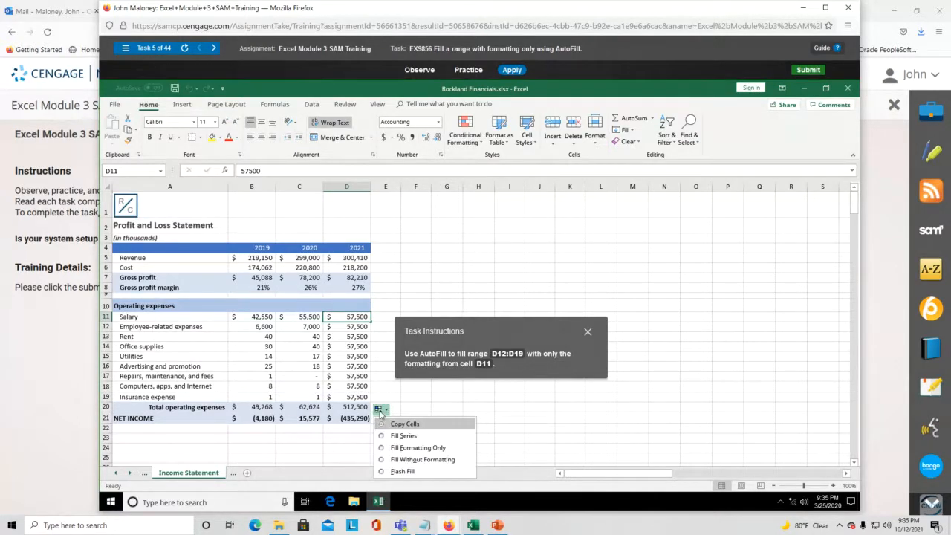
pyautogui.click(407, 408)
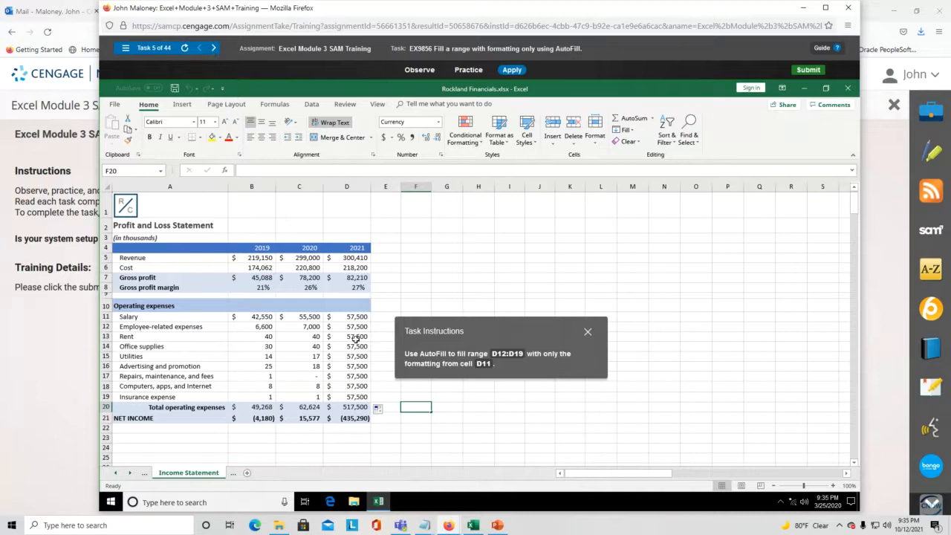
# - Reset task 5 by switching to task 4 and back, then reposition the instructions
pyautogui.click(153, 48)
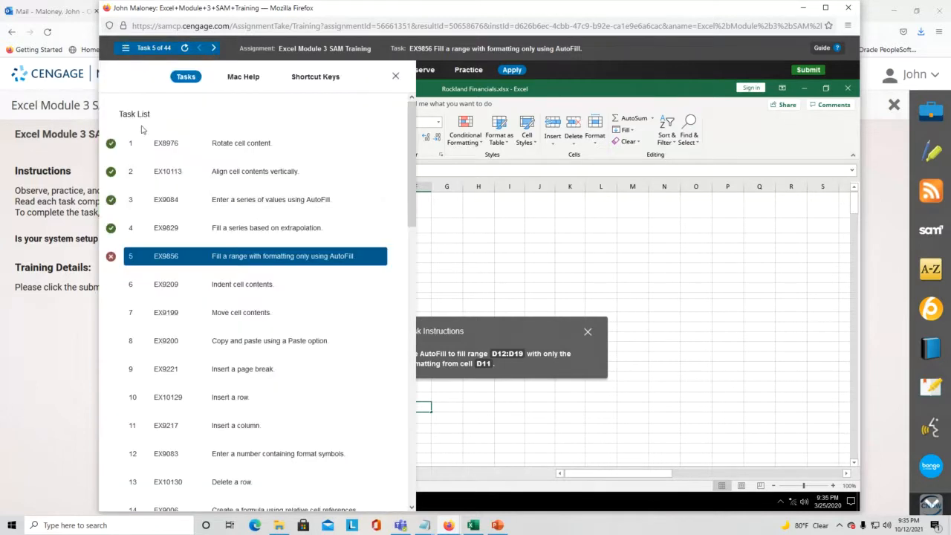
pyautogui.click(210, 230)
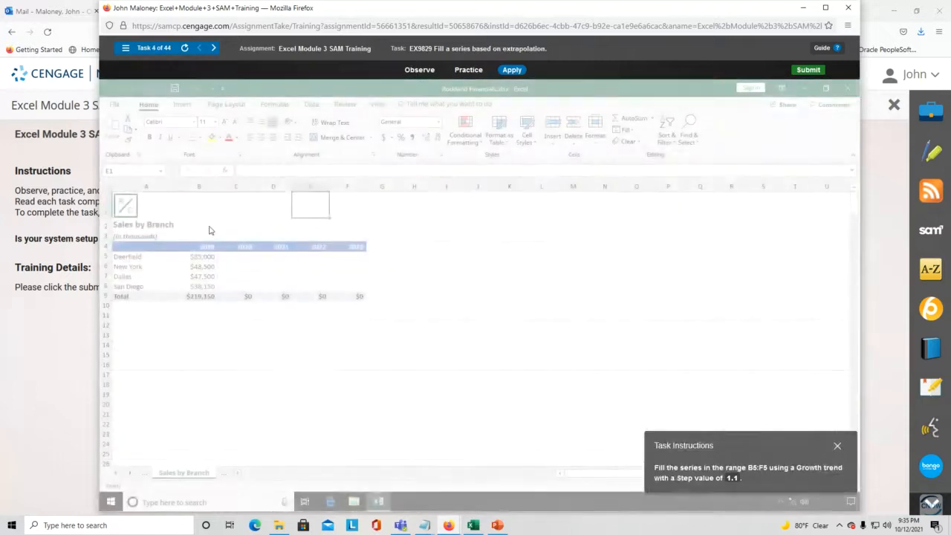
pyautogui.click(126, 50)
pyautogui.click(259, 264)
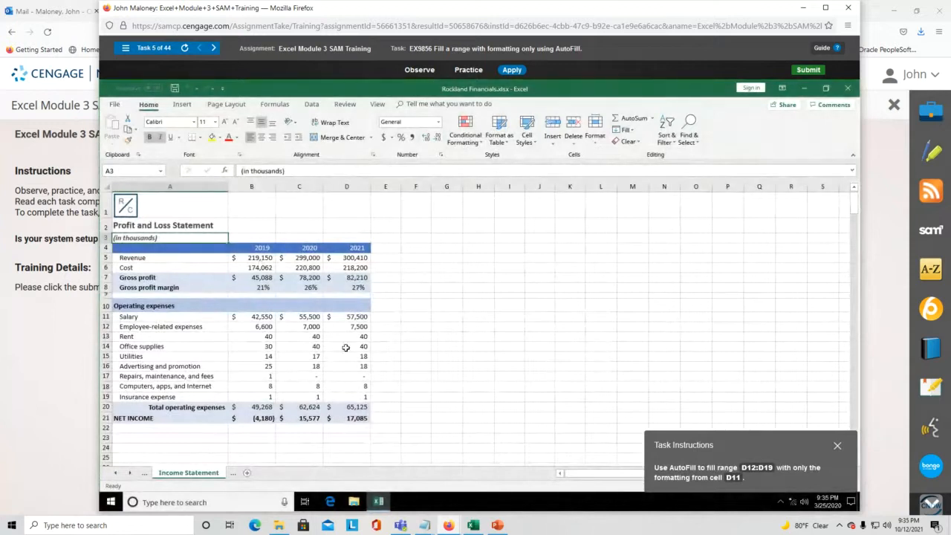
pyautogui.moveTo(738, 446); pyautogui.dragTo(494, 284)
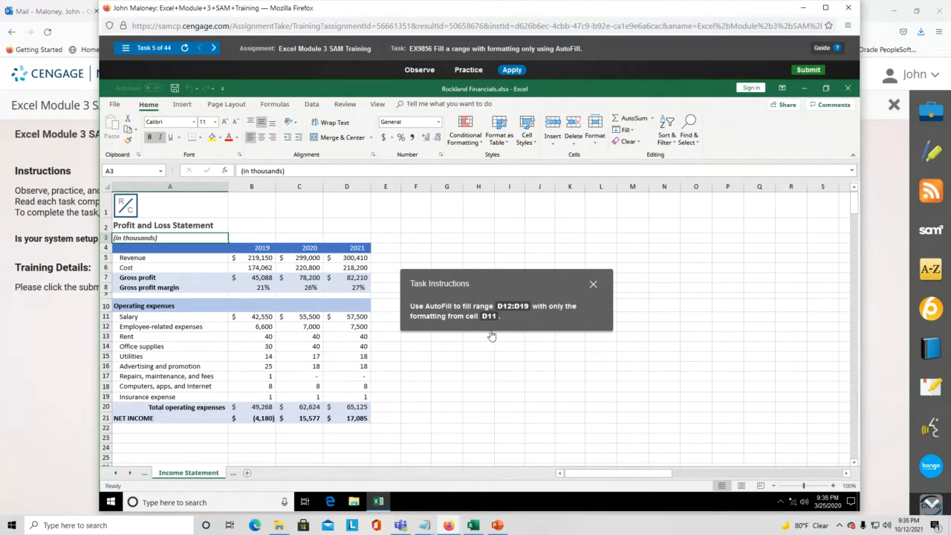
# - Fill D11 down to D19 with Fill Formatting Only, then close the training window
pyautogui.click(357, 317)
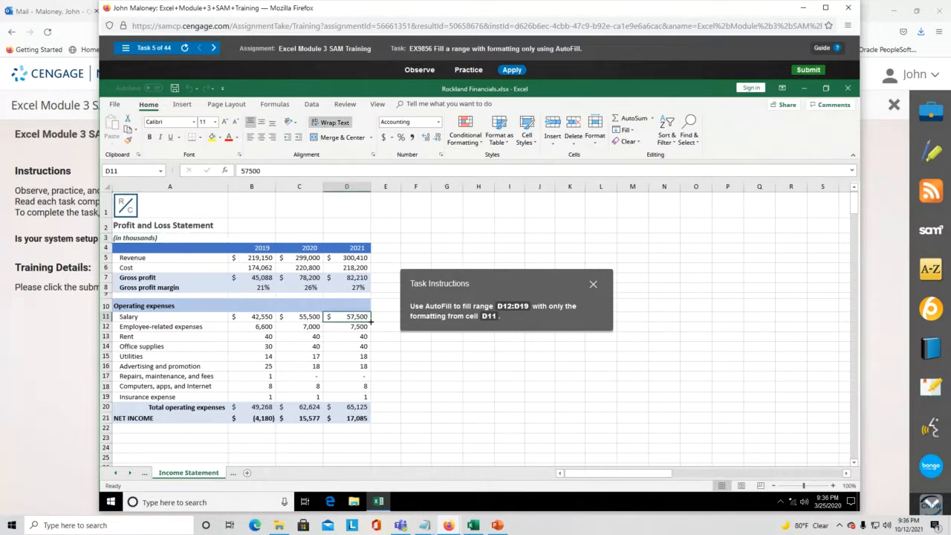
pyautogui.moveTo(370, 321); pyautogui.dragTo(370, 399)
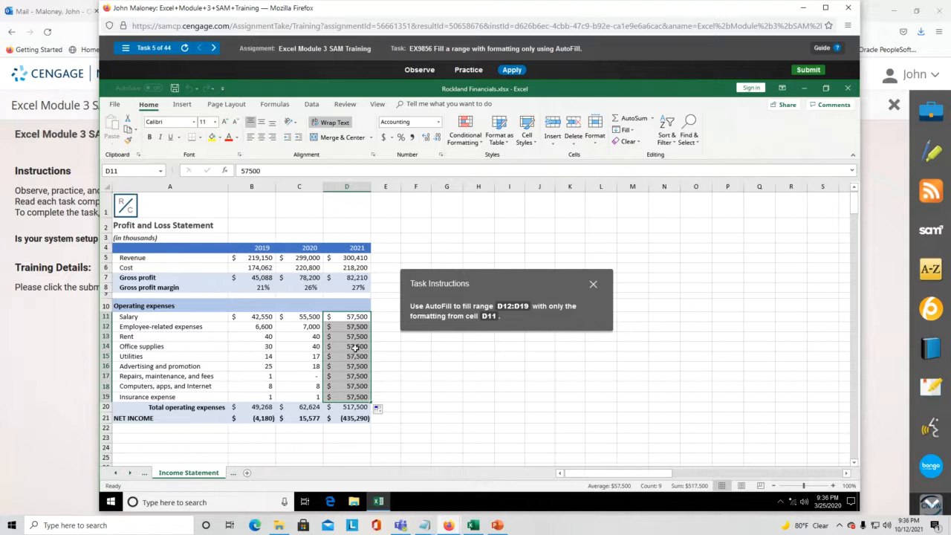
pyautogui.click(387, 411)
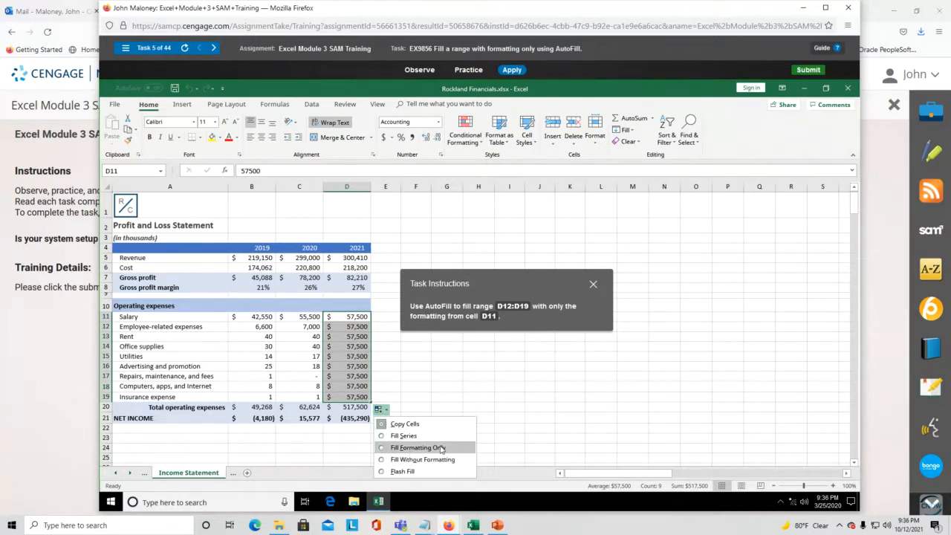
pyautogui.click(383, 449)
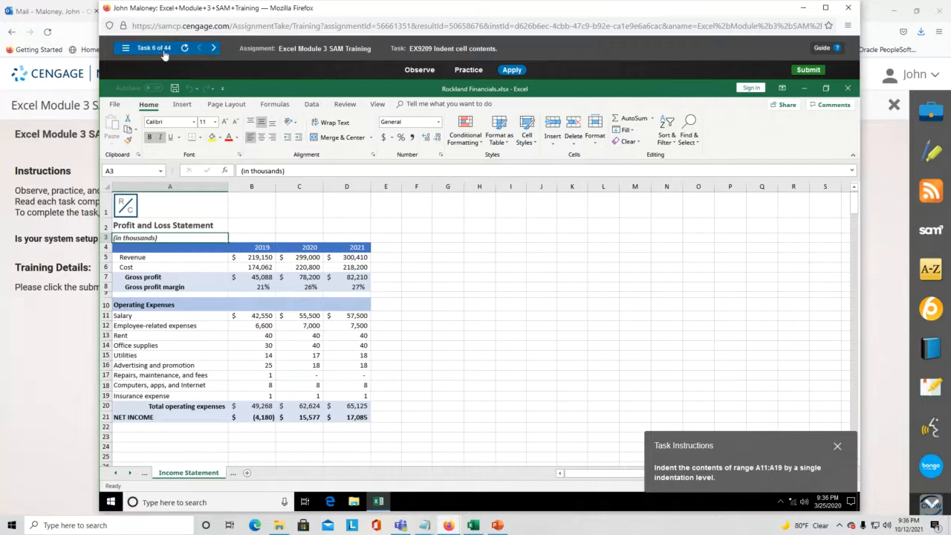
pyautogui.click(853, 9)
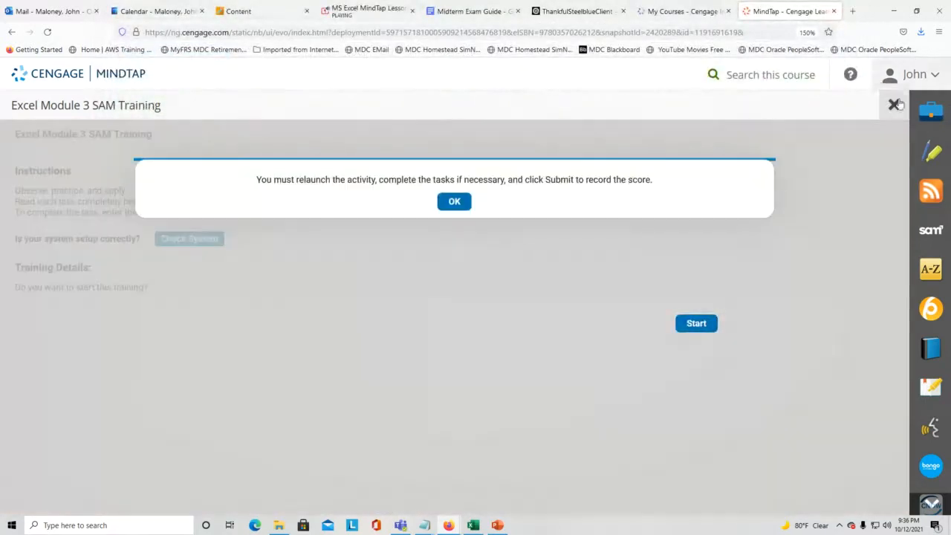
# - Dismiss the relaunch prompt and start the Excel Module 4 SAM Training
pyautogui.click(895, 104)
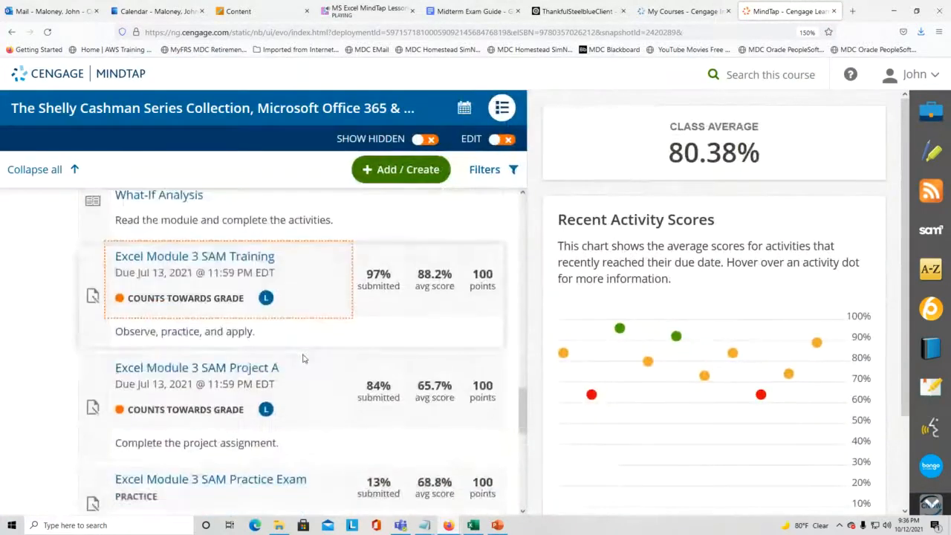
pyautogui.scroll(-5, 303, 358)
pyautogui.click(276, 319)
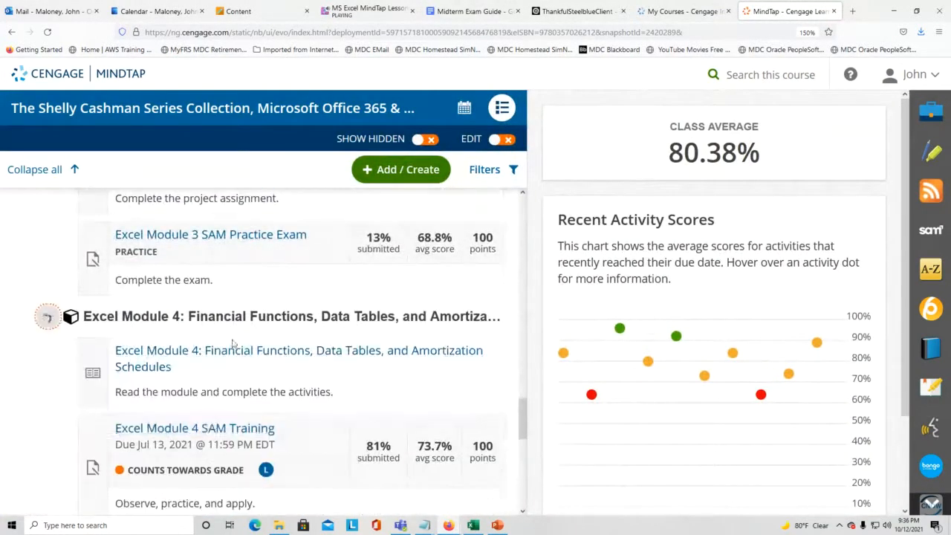
pyautogui.click(212, 430)
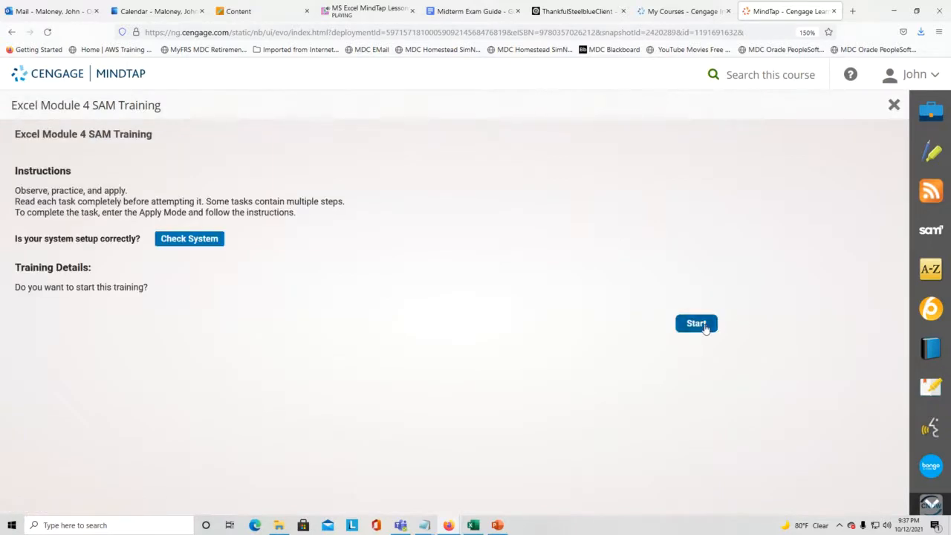
pyautogui.click(696, 324)
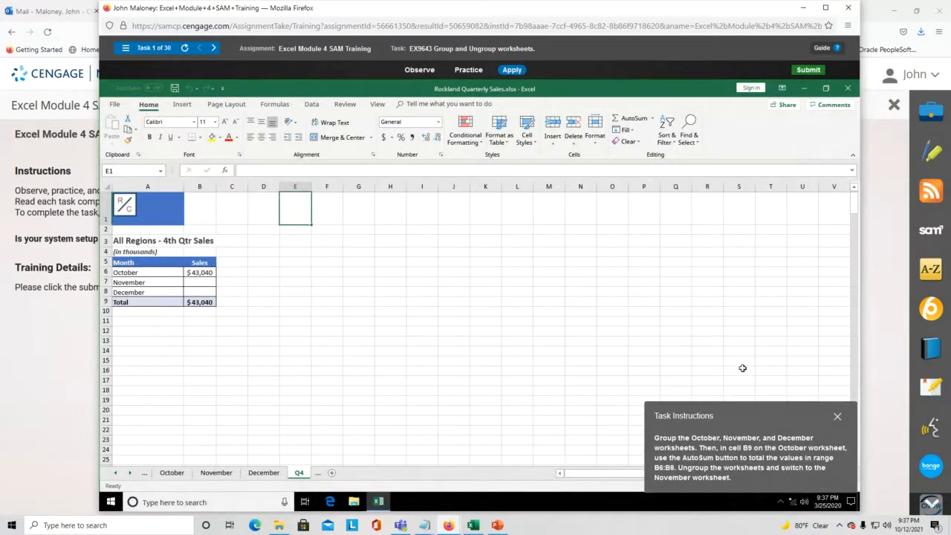
# - Group the October, November and December worksheets
pyautogui.moveTo(758, 425); pyautogui.dragTo(461, 241)
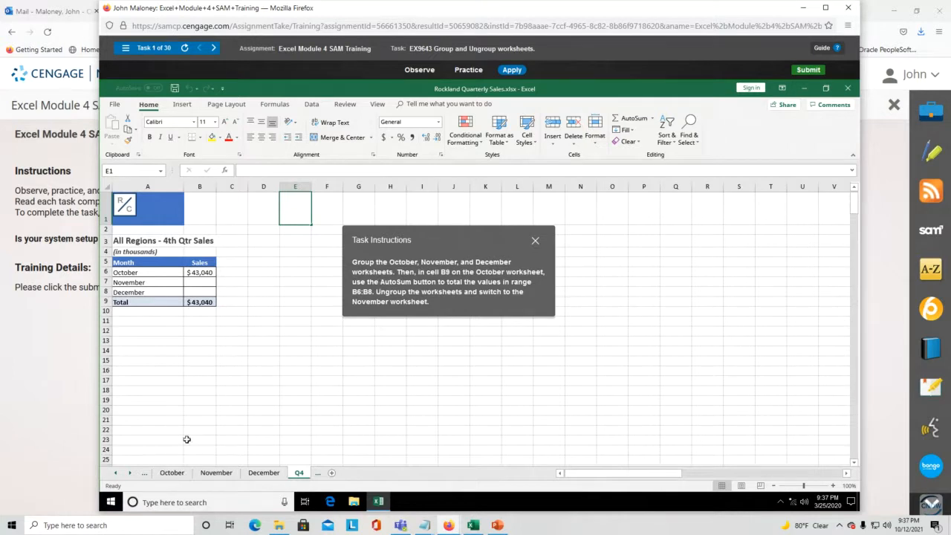
pyautogui.click(172, 473)
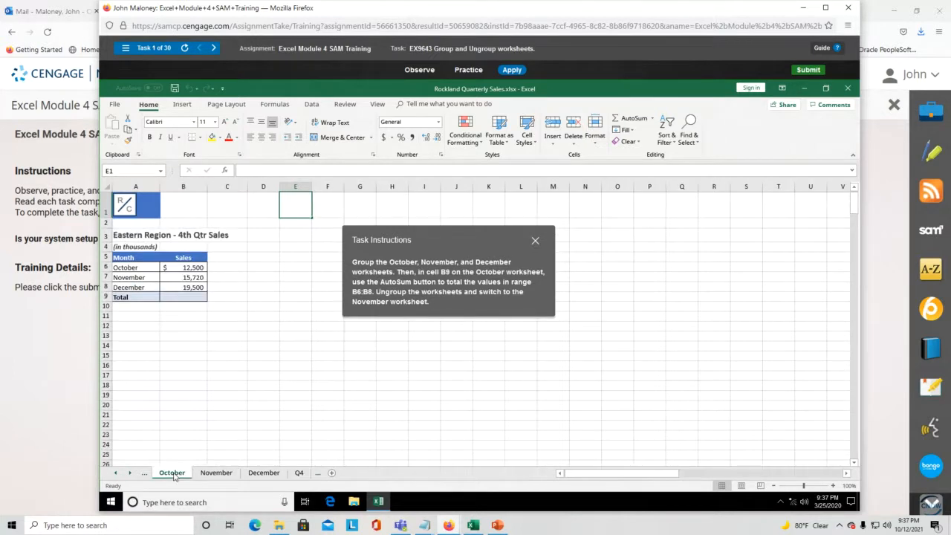
pyautogui.keyDown('shift'); pyautogui.click(214, 473); pyautogui.keyUp('shift')
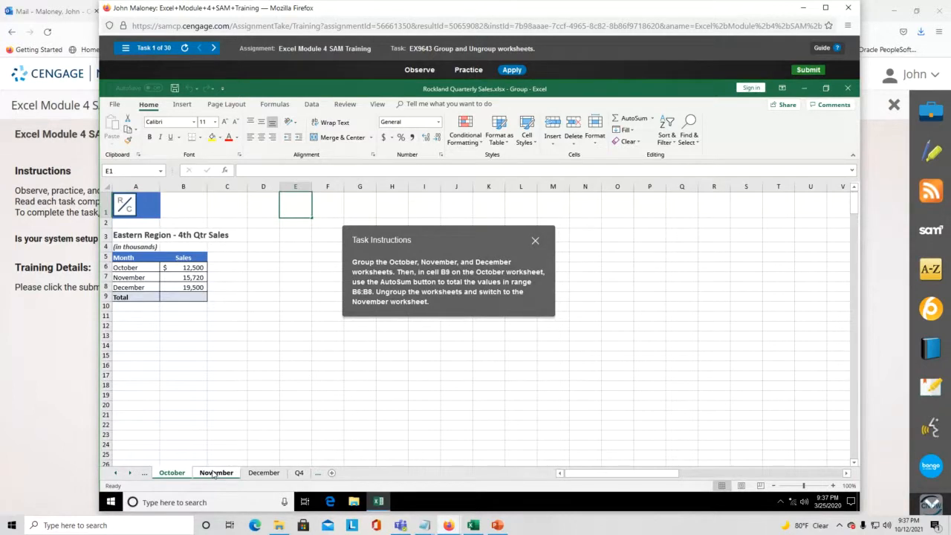
pyautogui.keyDown('shift'); pyautogui.click(257, 473); pyautogui.keyUp('shift')
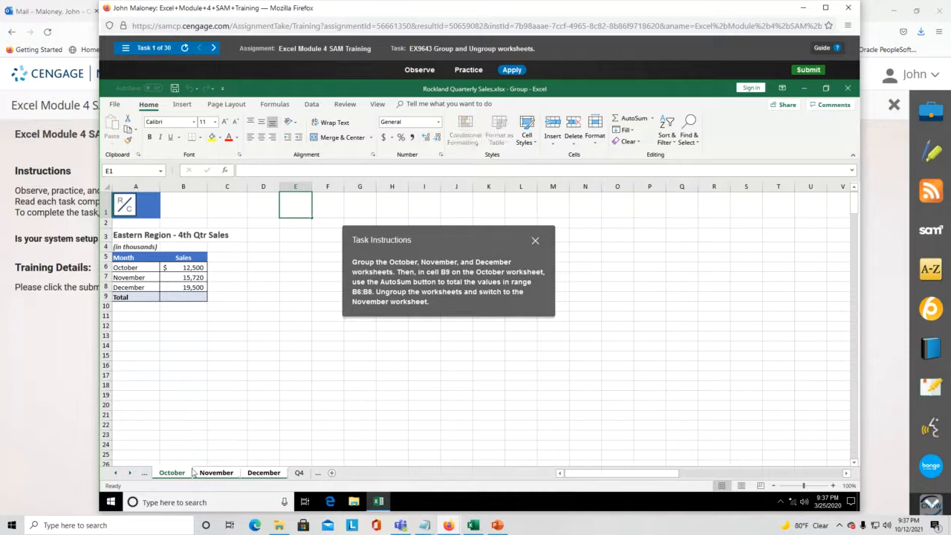
# - Ungroup the October–December sheets from the tab shortcut menu
pyautogui.click(197, 444)
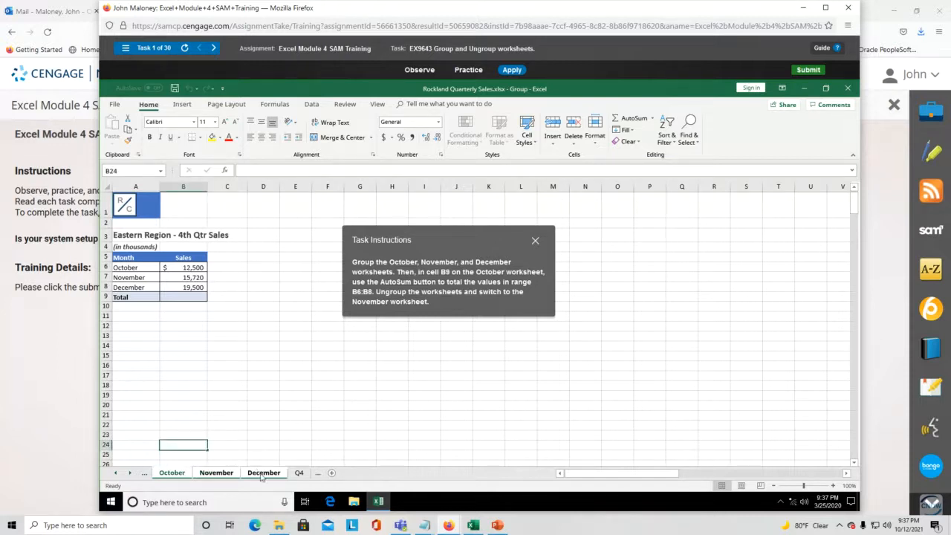
pyautogui.click(253, 435)
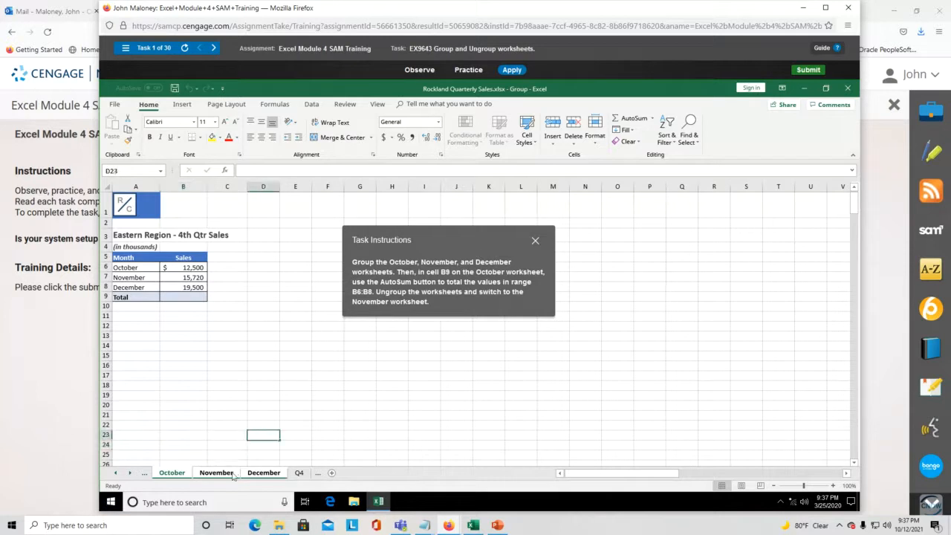
pyautogui.rightClick(187, 474)
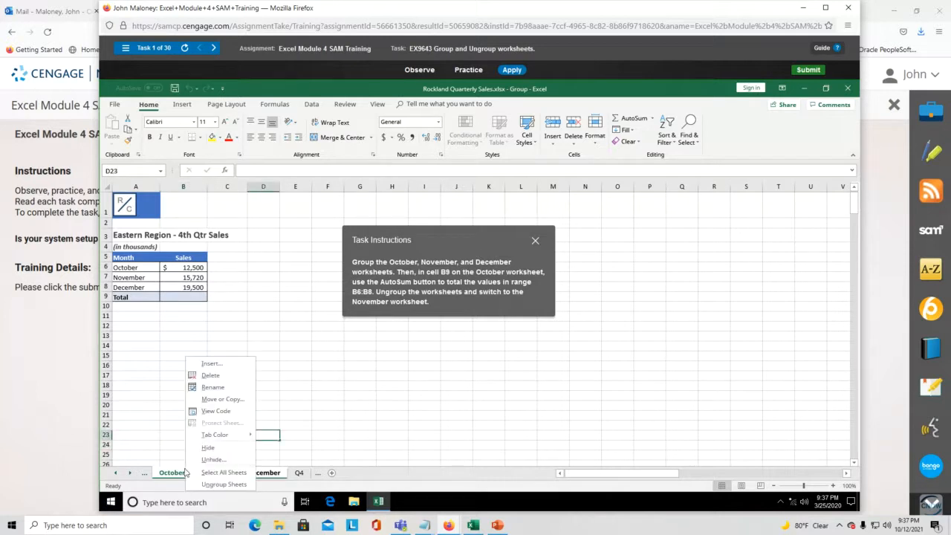
pyautogui.click(223, 484)
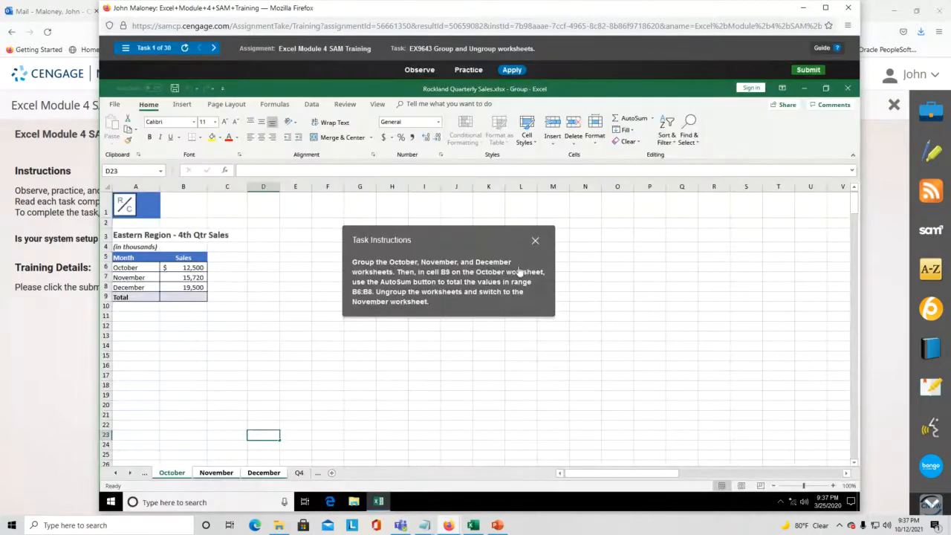
# - Shift the task instructions aside and select cell B9 on the October sheet
pyautogui.moveTo(476, 248); pyautogui.dragTo(441, 273)
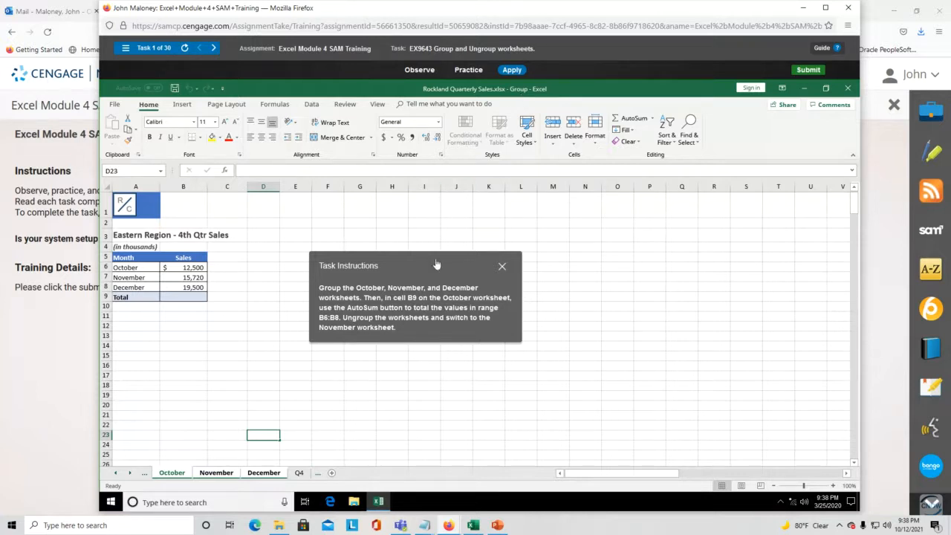
pyautogui.moveTo(436, 265); pyautogui.dragTo(370, 241)
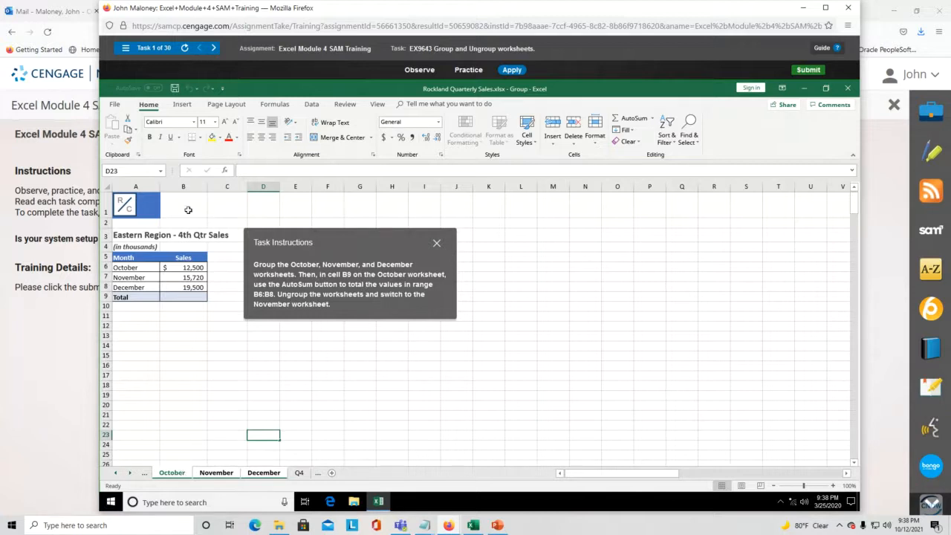
pyautogui.click(195, 296)
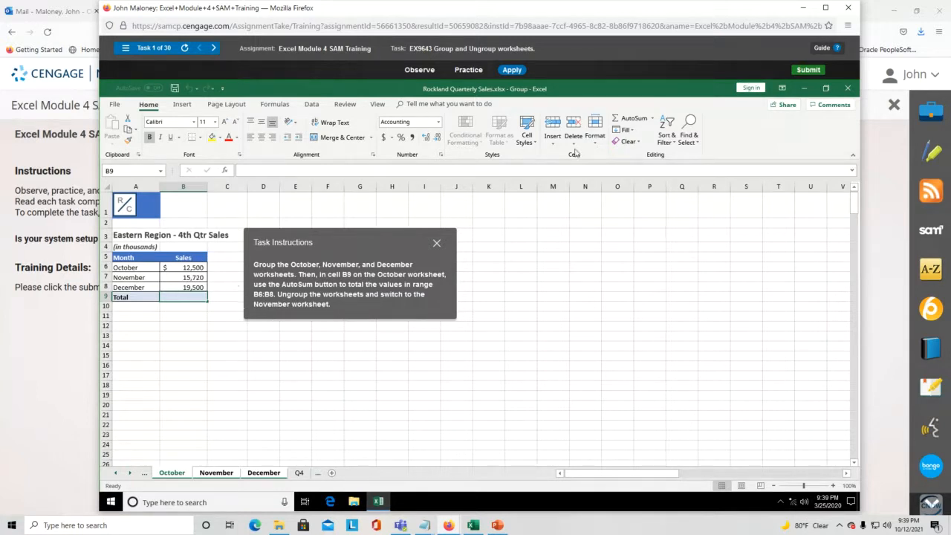
# - AutoSum October's sales into B9 as =SUM(B6:B8), giving $47,720
pyautogui.click(652, 119)
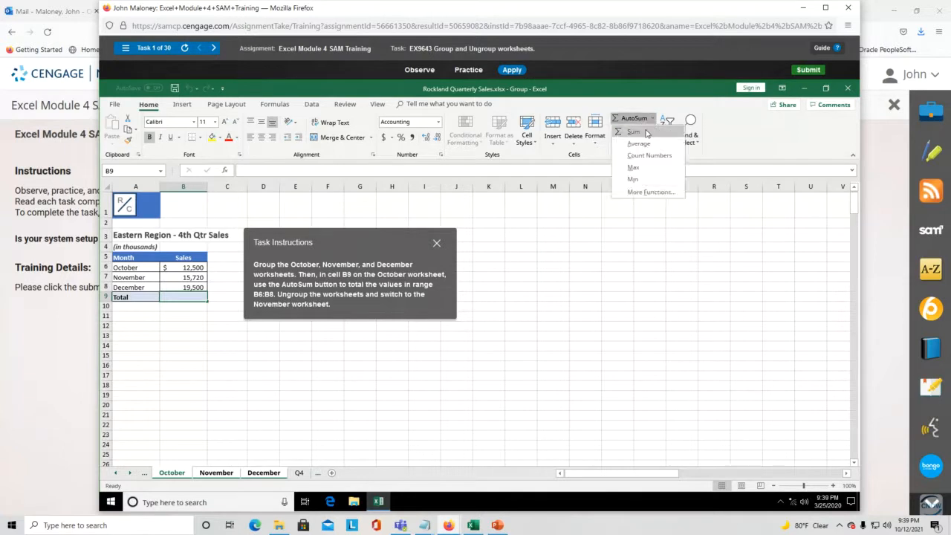
pyautogui.click(633, 132)
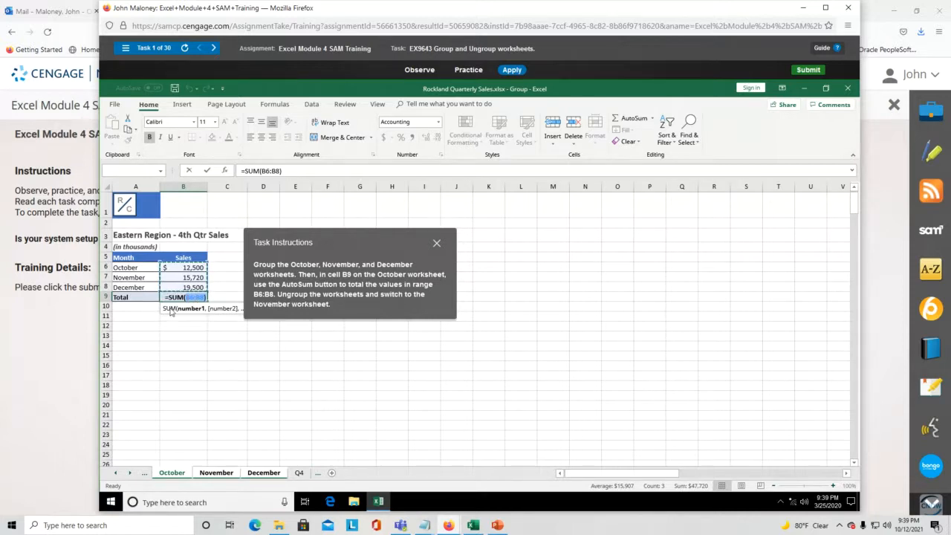
pyautogui.press('Return')
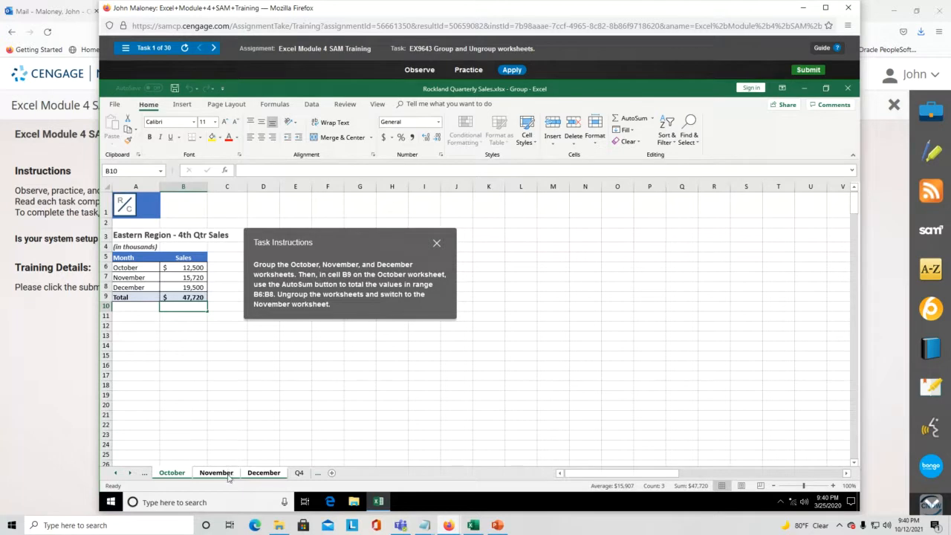
# - Ungroup the monthly worksheets and switch to the November sheet
pyautogui.rightClick(178, 477)
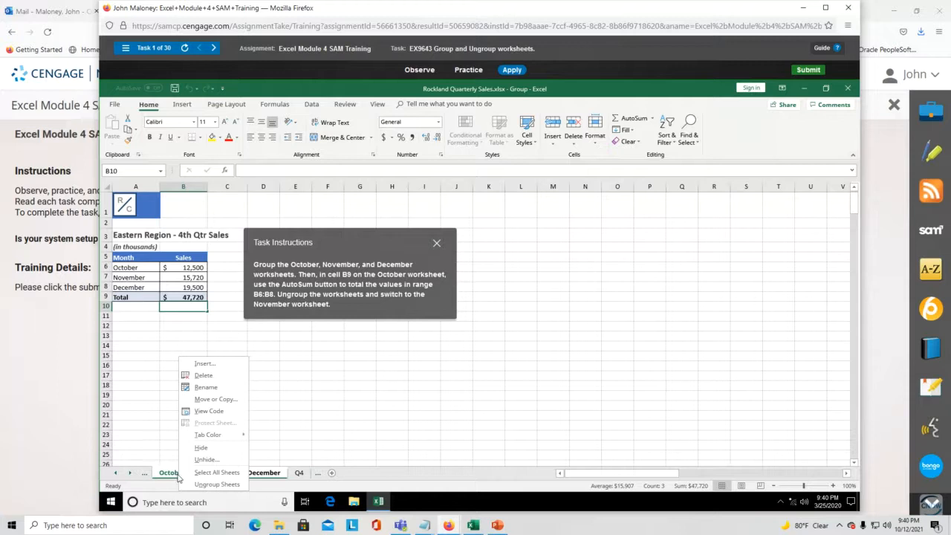
pyautogui.click(221, 485)
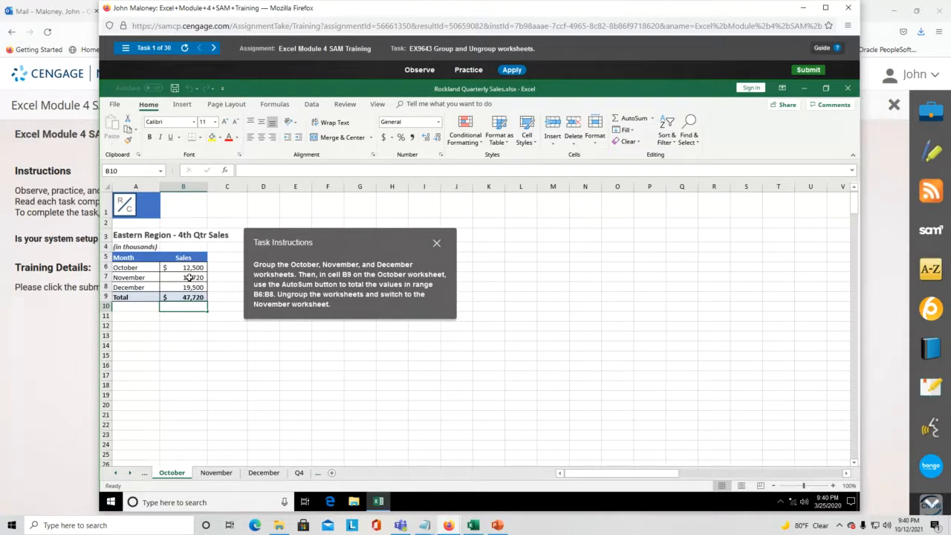
pyautogui.click(216, 473)
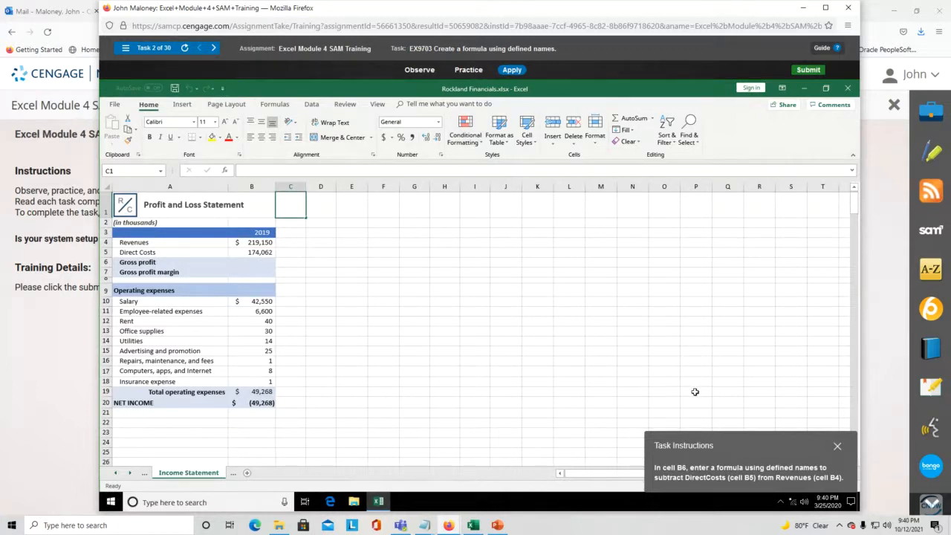
pyautogui.moveTo(753, 440); pyautogui.dragTo(484, 234)
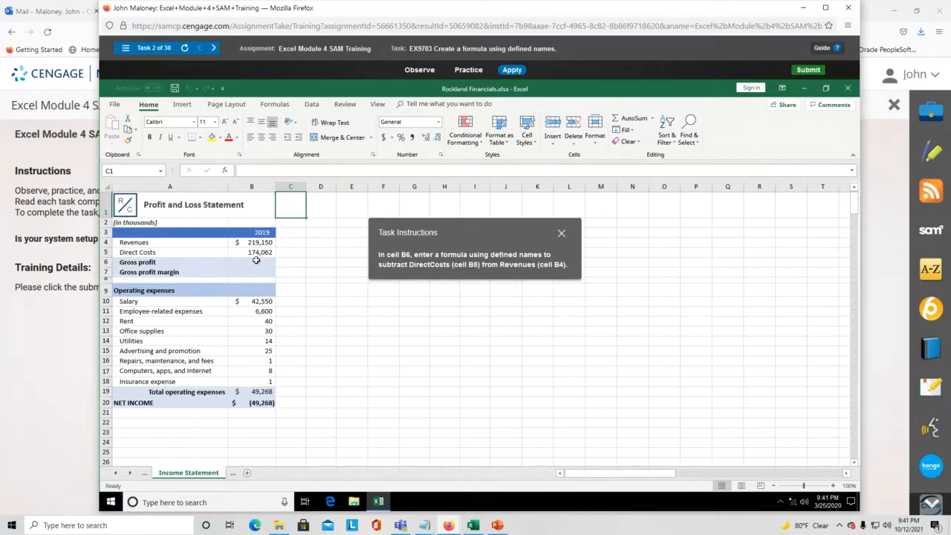
pyautogui.click(258, 262)
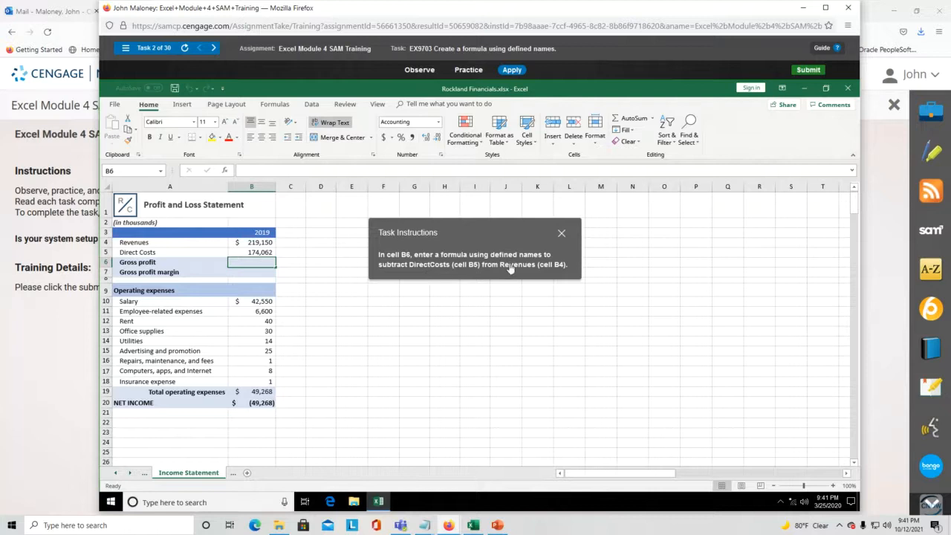
pyautogui.click(162, 171)
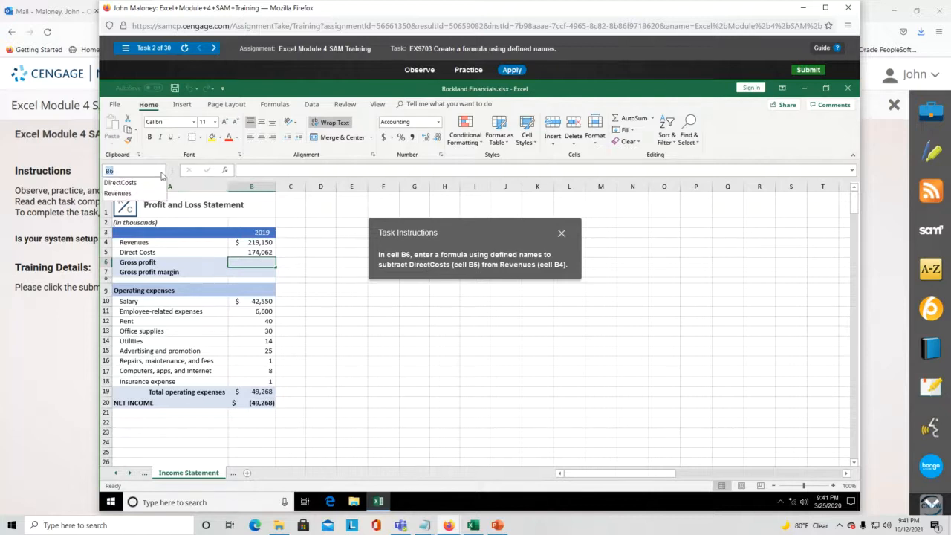
pyautogui.click(121, 183)
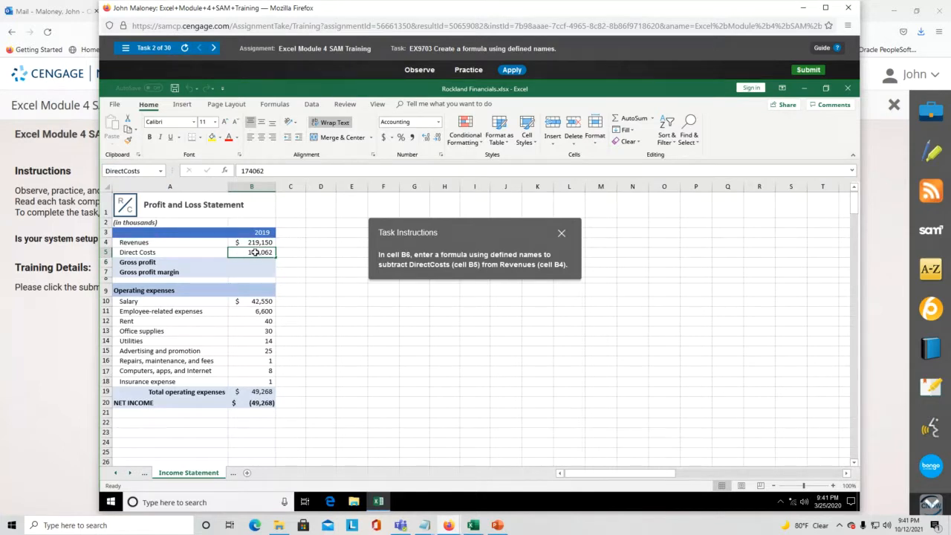
pyautogui.click(163, 173)
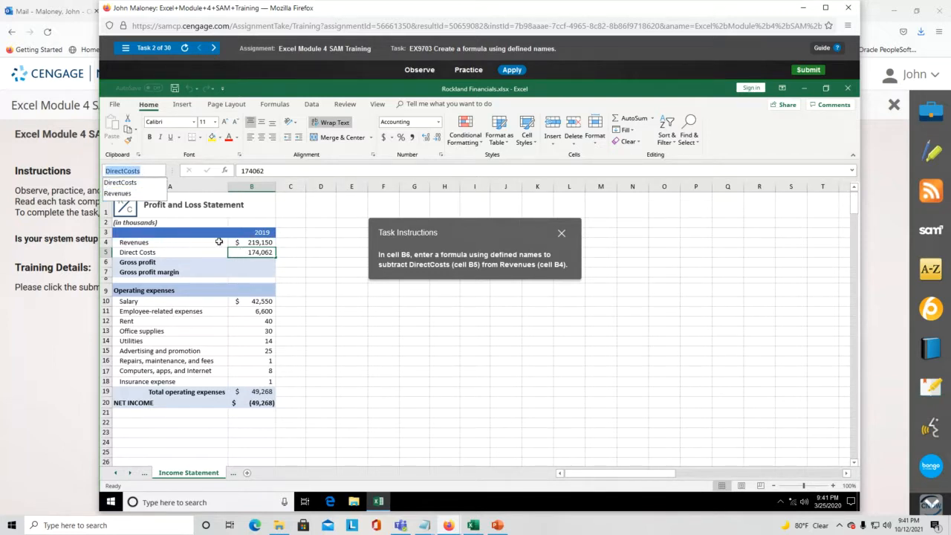
pyautogui.click(146, 194)
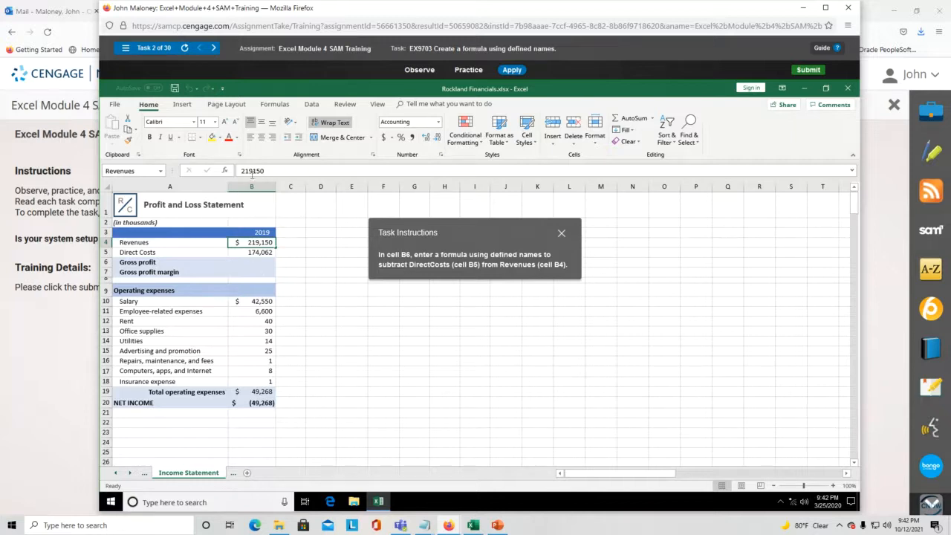
pyautogui.click(253, 263)
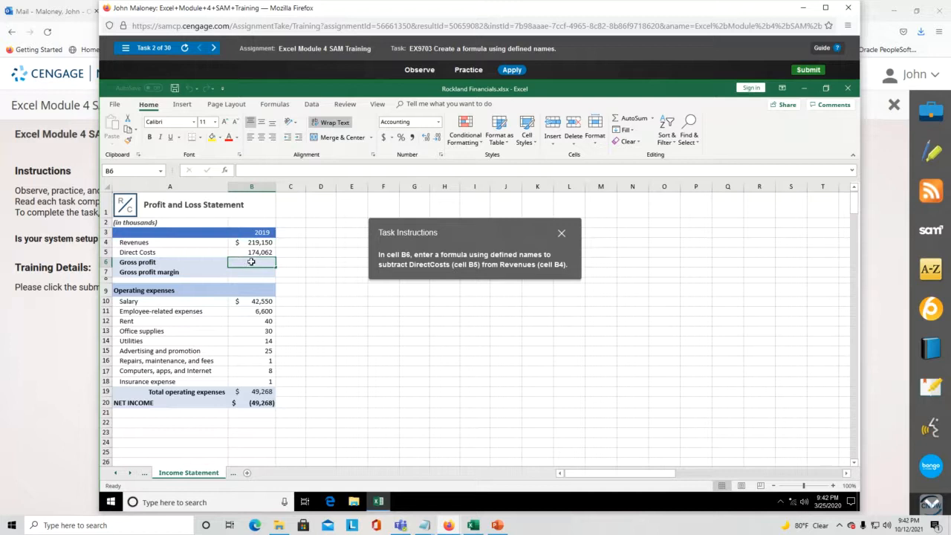
# - Enter =Revenues-DirectCosts in B6 using the defined names, giving $45,088 gross profit
pyautogui.write('=')
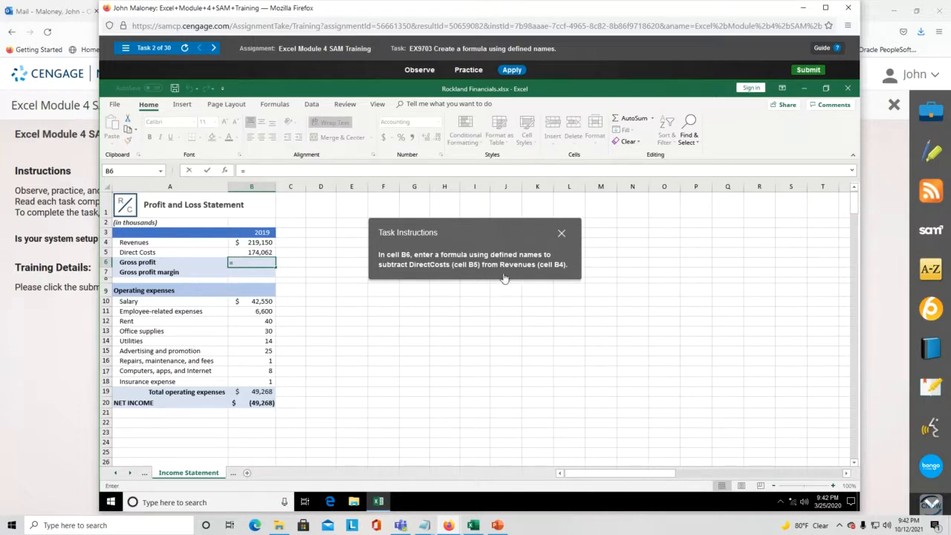
pyautogui.write('REv')
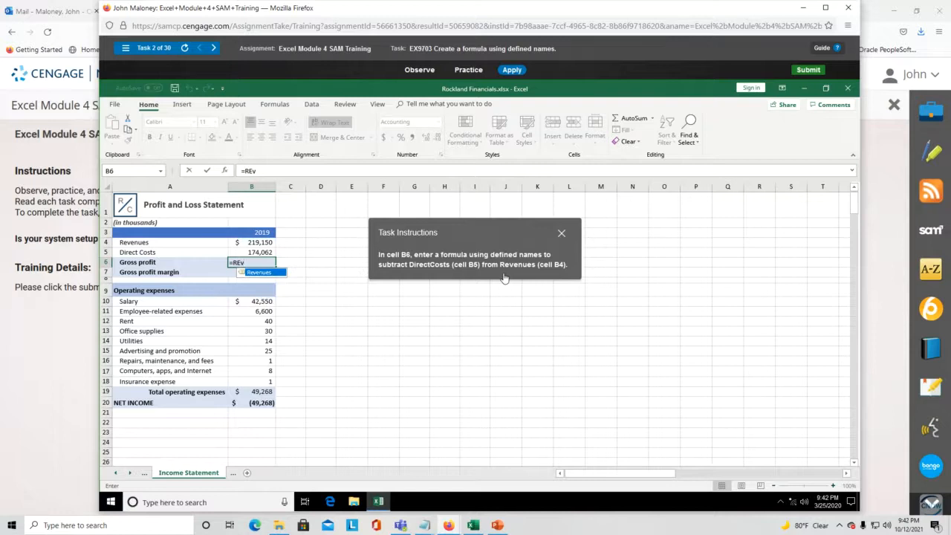
pyautogui.press('BackSpace')
pyautogui.press('BackSpace')
pyautogui.write('ev')
pyautogui.doubleClick(261, 276)
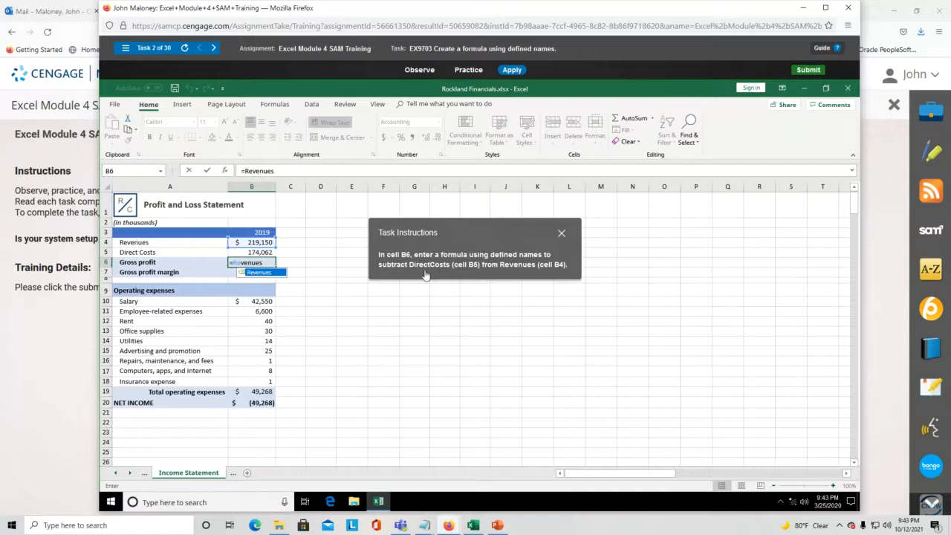
pyautogui.write('-')
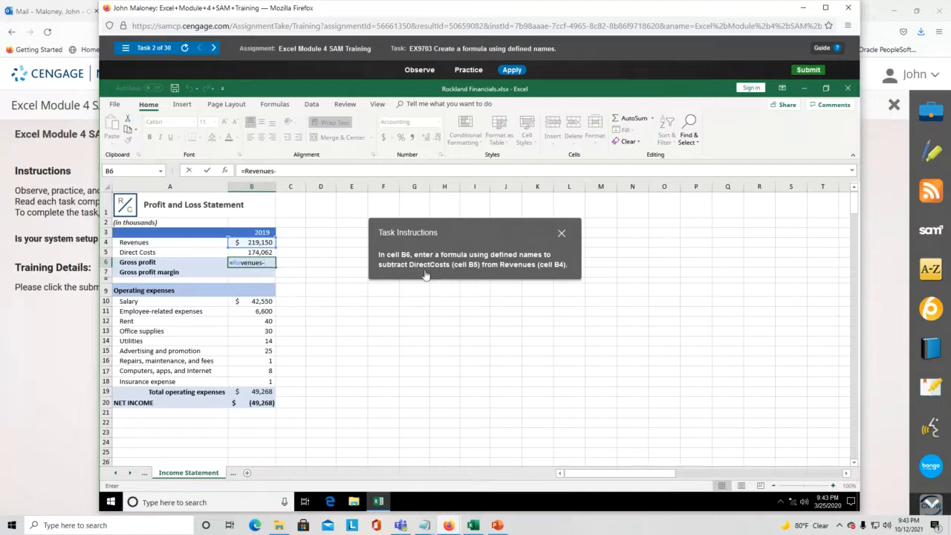
pyautogui.write('D')
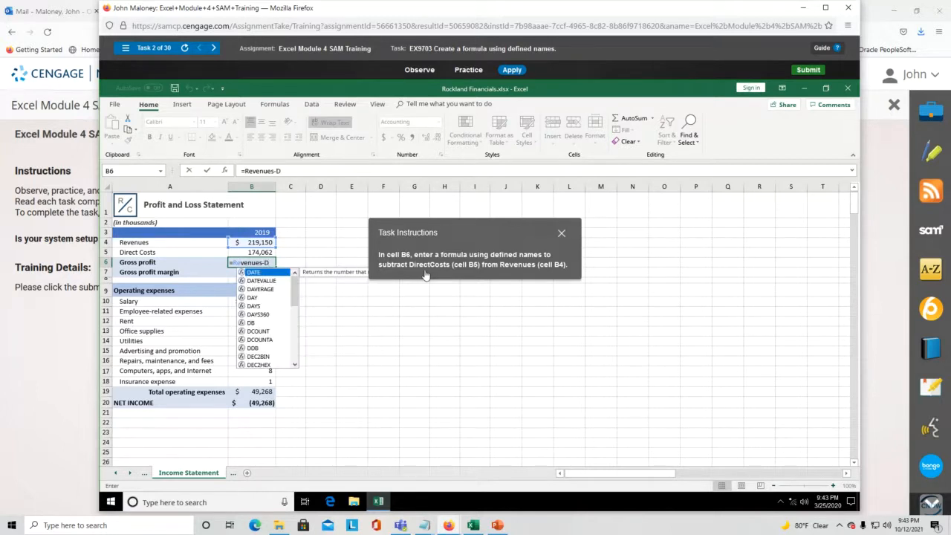
pyautogui.write('i')
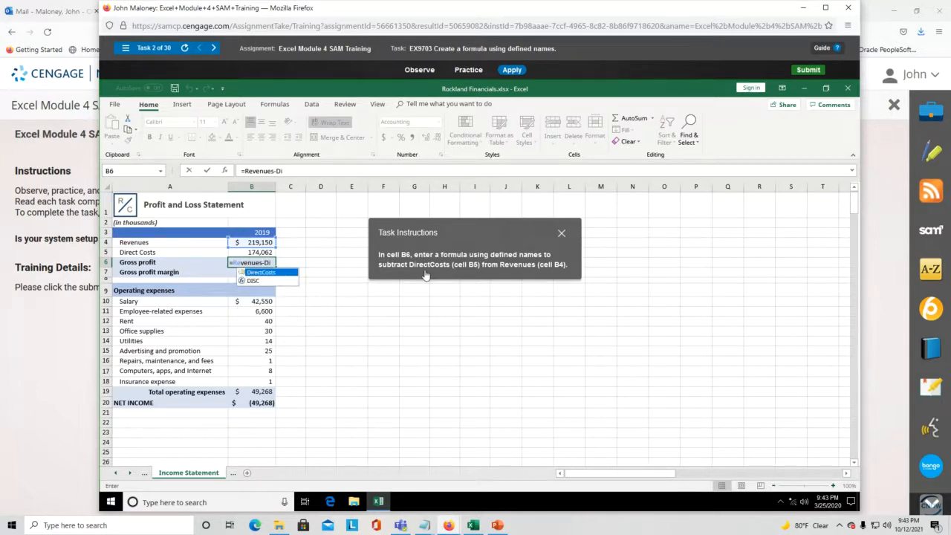
pyautogui.doubleClick(268, 273)
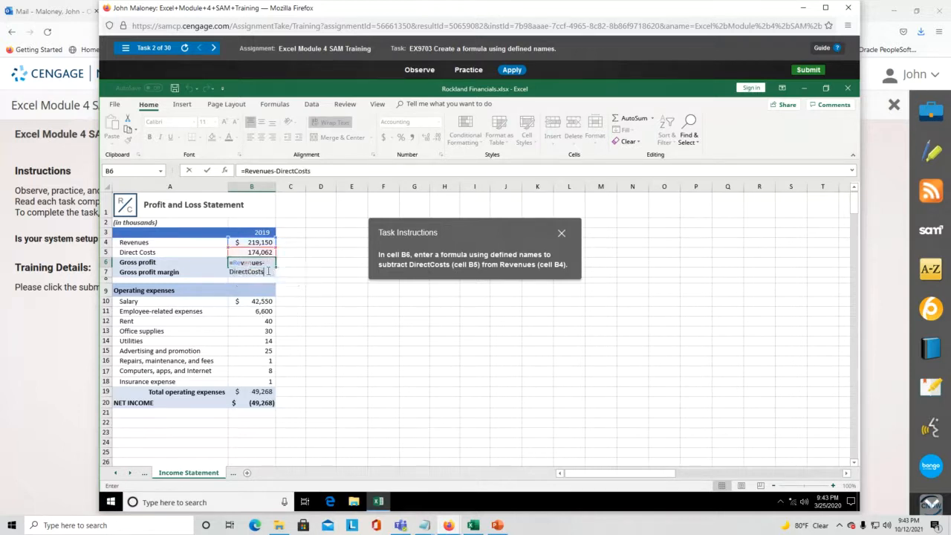
pyautogui.click(268, 272)
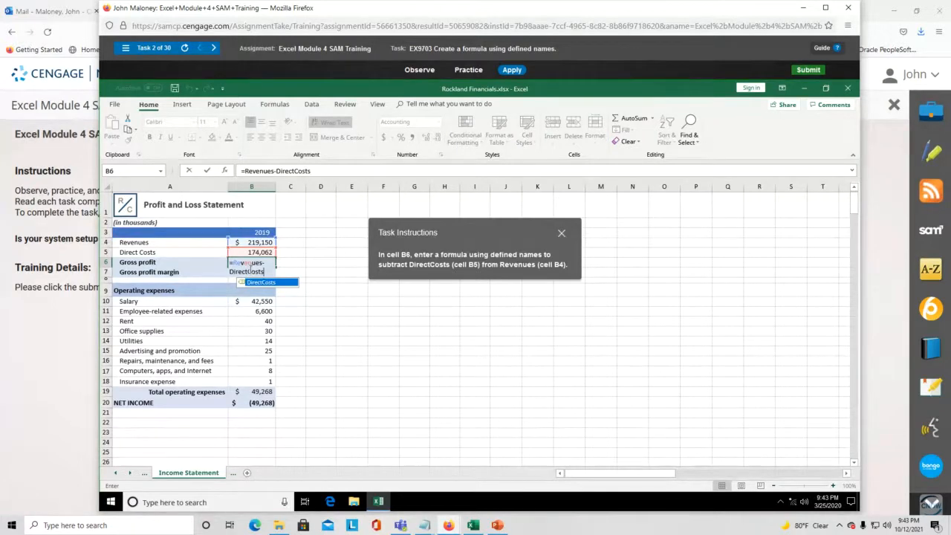
pyautogui.press('Return')
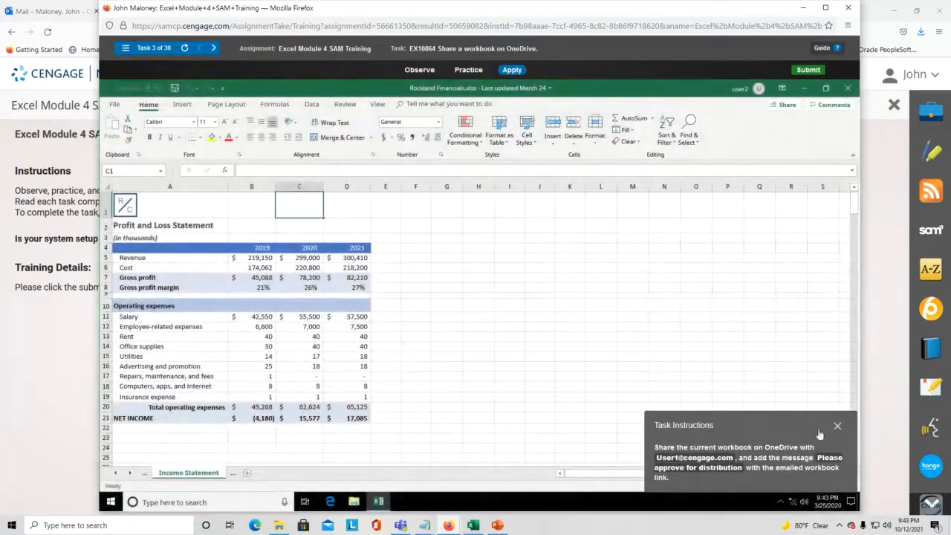
# - Drag the task instructions panel from the bottom-right corner to the middle of the sheet
pyautogui.moveTo(765, 428); pyautogui.dragTo(552, 261)
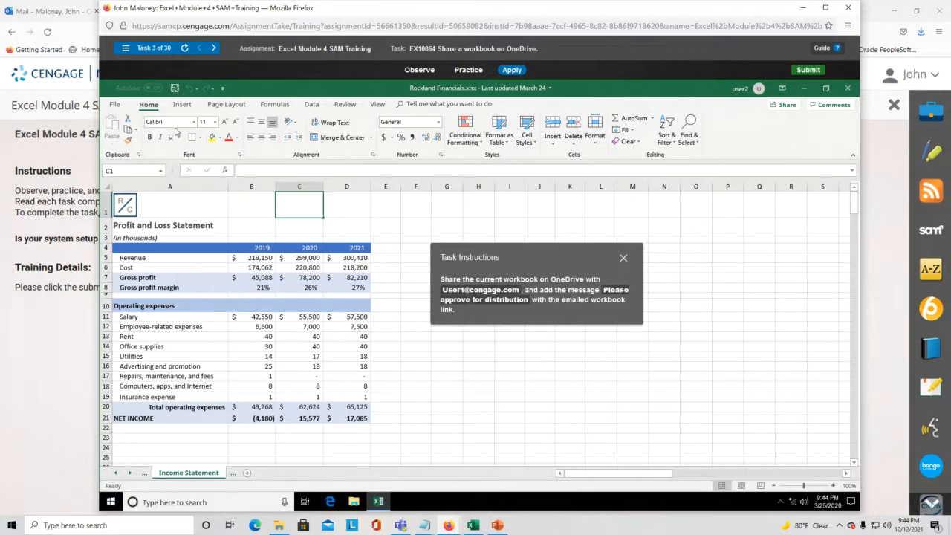
# - Open File > Share and the 'Anyone with the link can edit' link settings for Rockland Financials
pyautogui.click(115, 104)
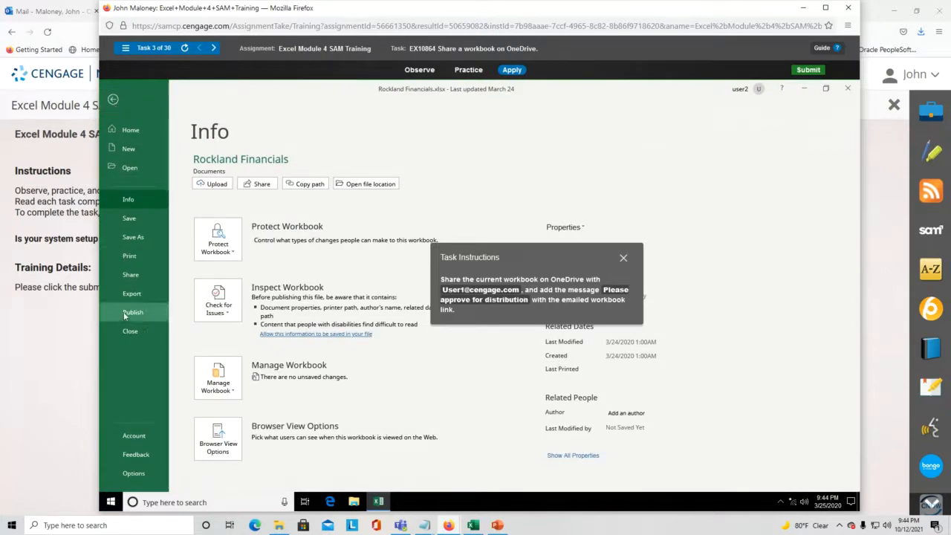
pyautogui.click(128, 274)
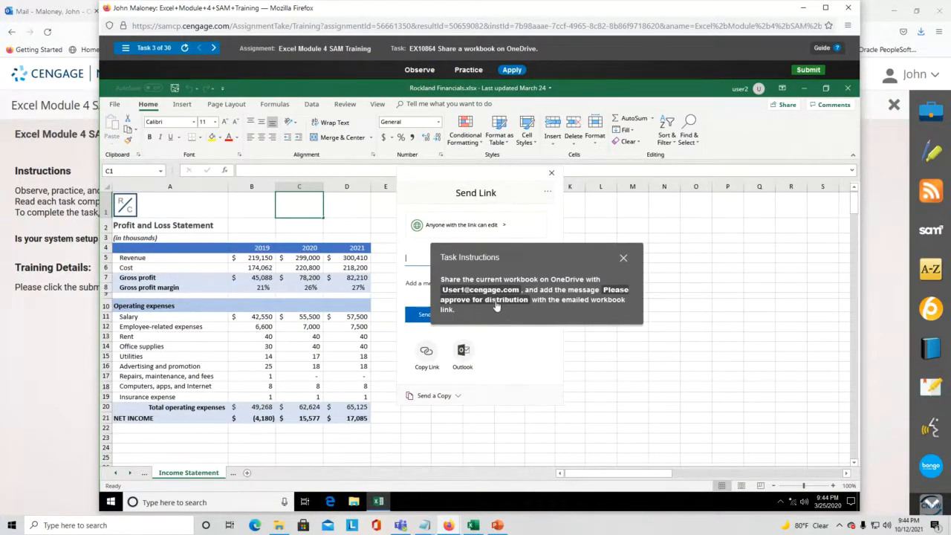
pyautogui.moveTo(570, 257); pyautogui.dragTo(296, 161)
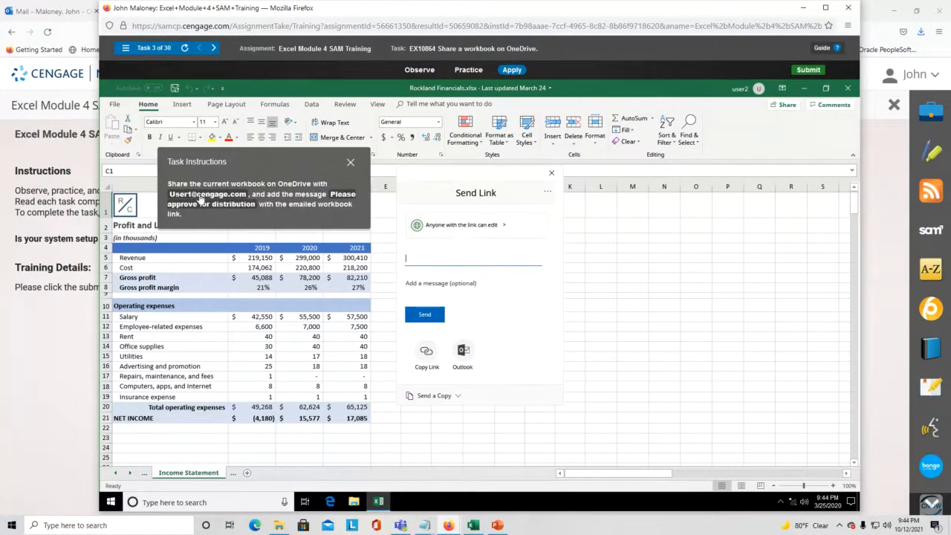
pyautogui.click(508, 232)
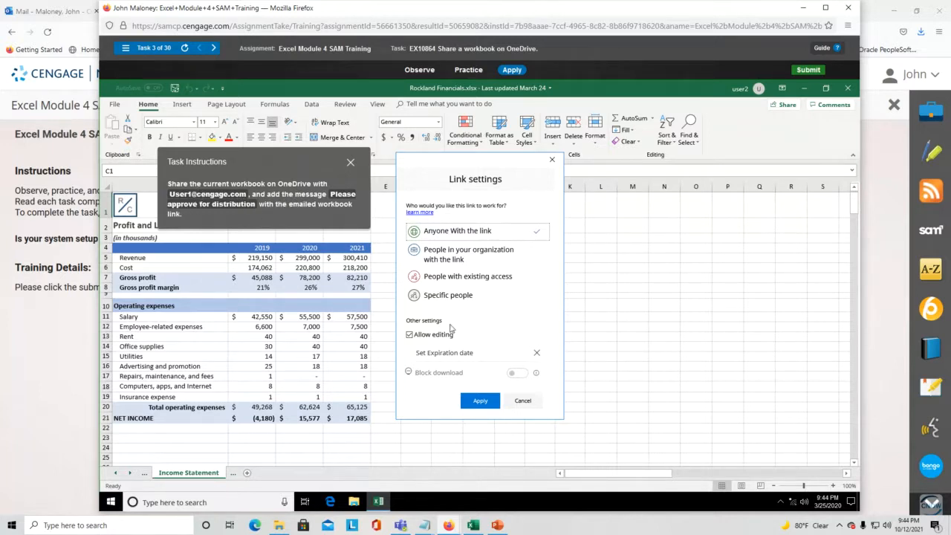
# - Limit the link to Specific people and add the recipient's e-mail address from the suggestion
pyautogui.click(457, 297)
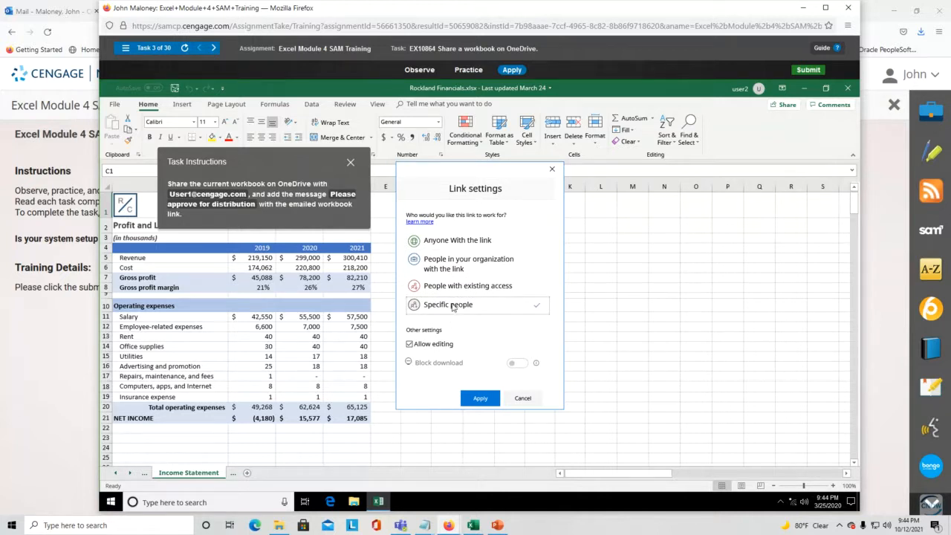
pyautogui.click(477, 398)
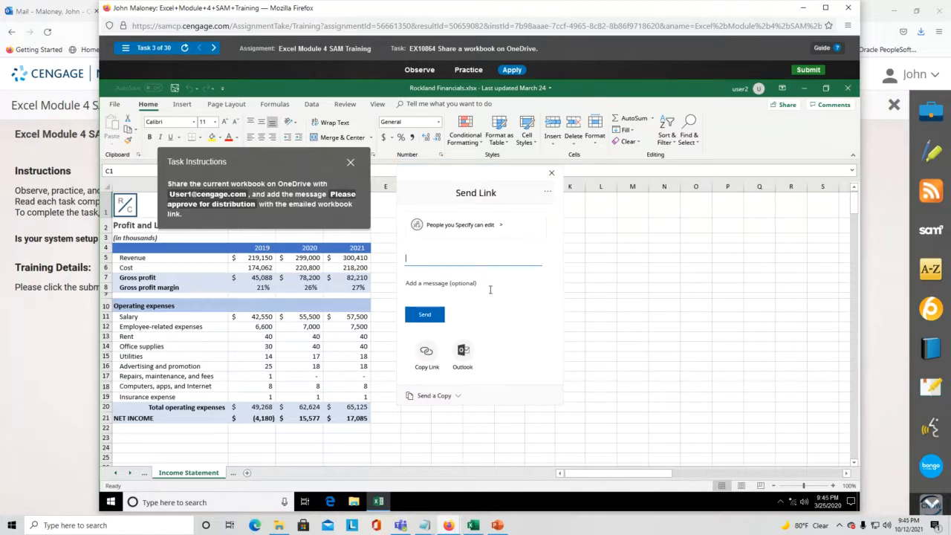
pyautogui.click(499, 226)
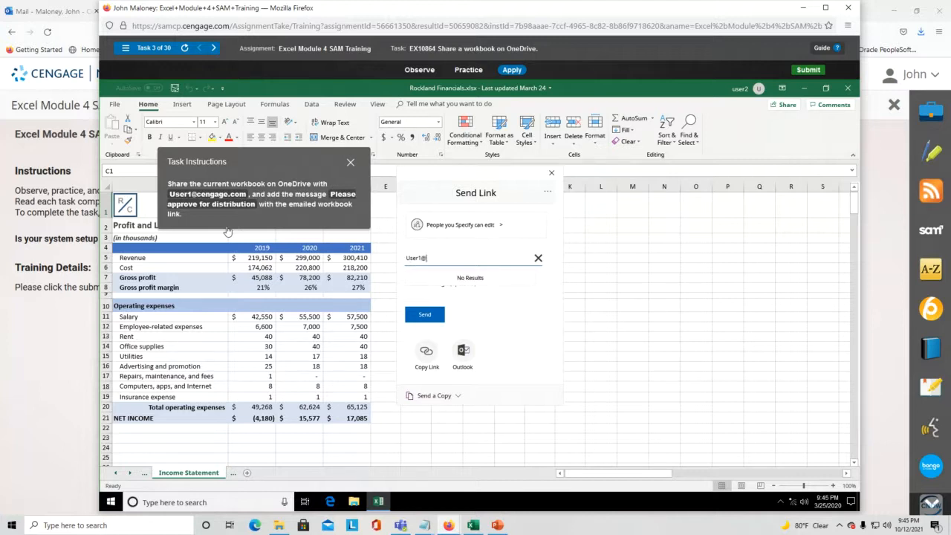
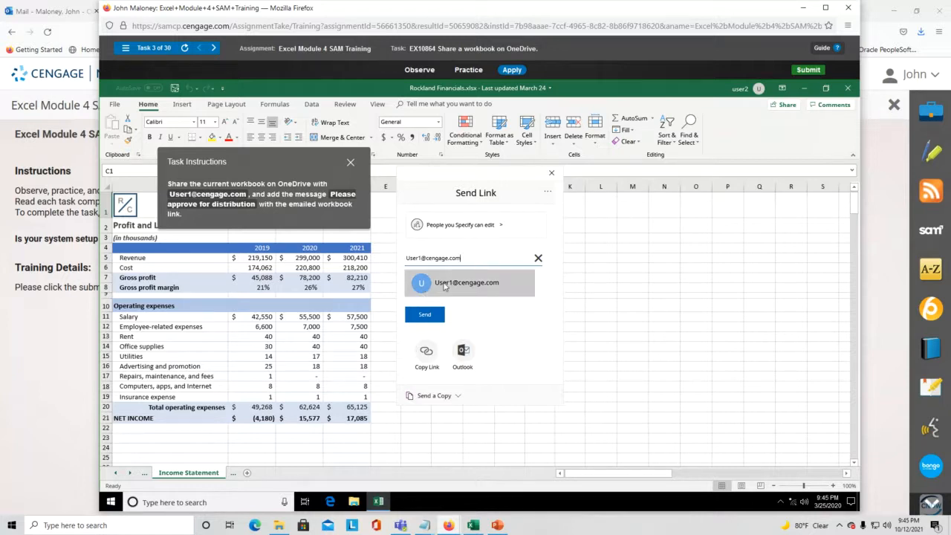
pyautogui.click(476, 286)
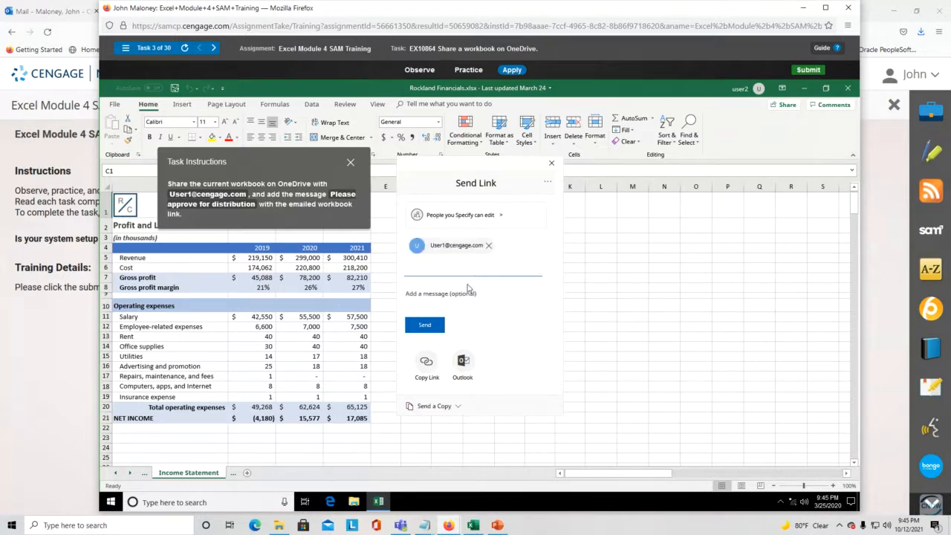
# - Enter 'Please approve for distribution' in the Add a message field
pyautogui.click(438, 292)
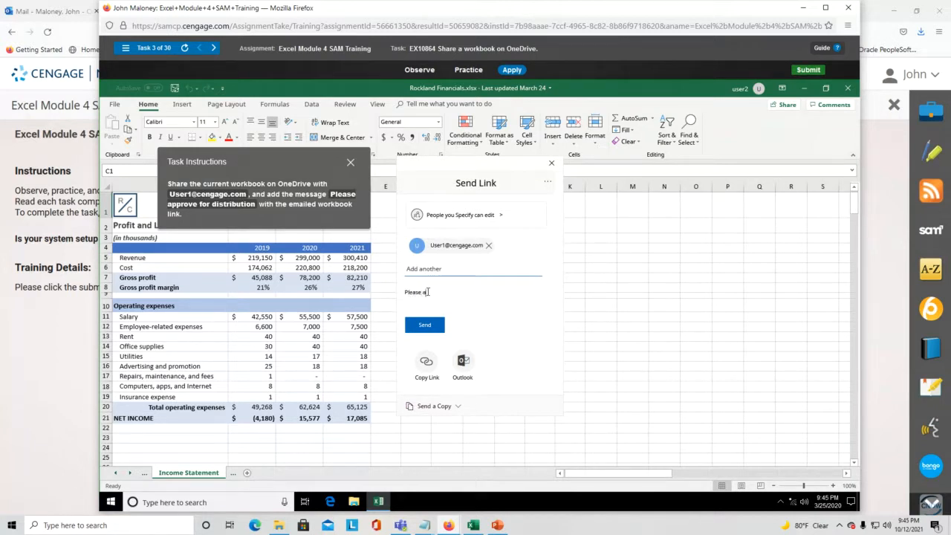
pyautogui.write('Please approve for distribution')
# - Send the share link, then reload task 3 from the Task List to retry
pyautogui.click(424, 327)
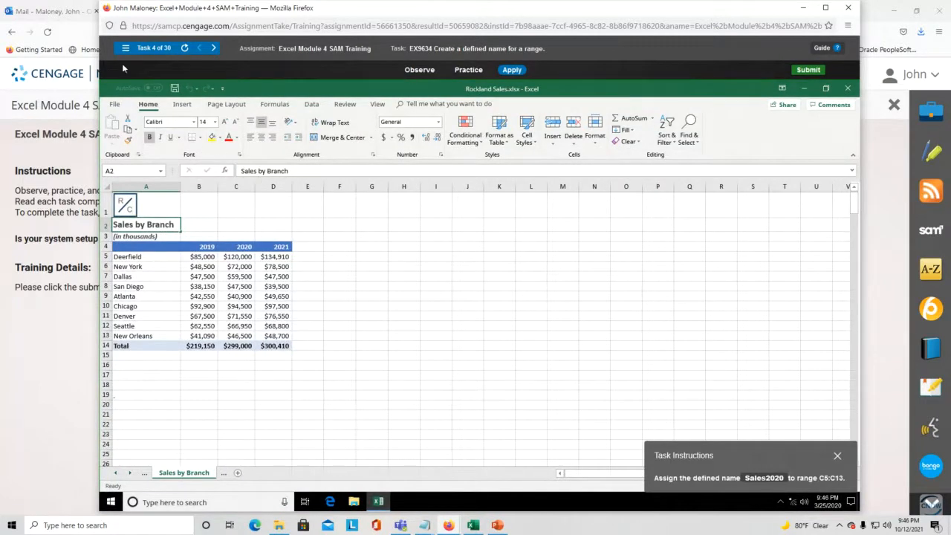
pyautogui.click(125, 48)
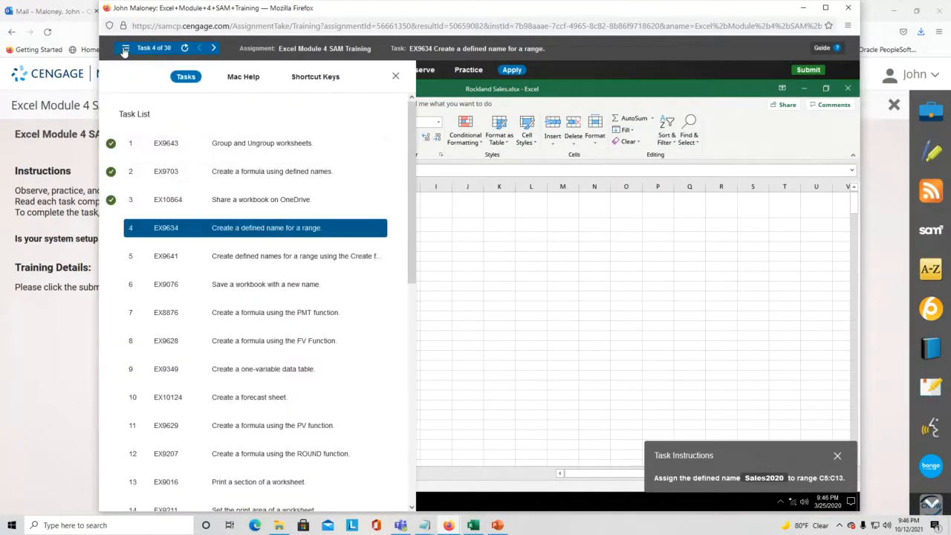
pyautogui.click(213, 201)
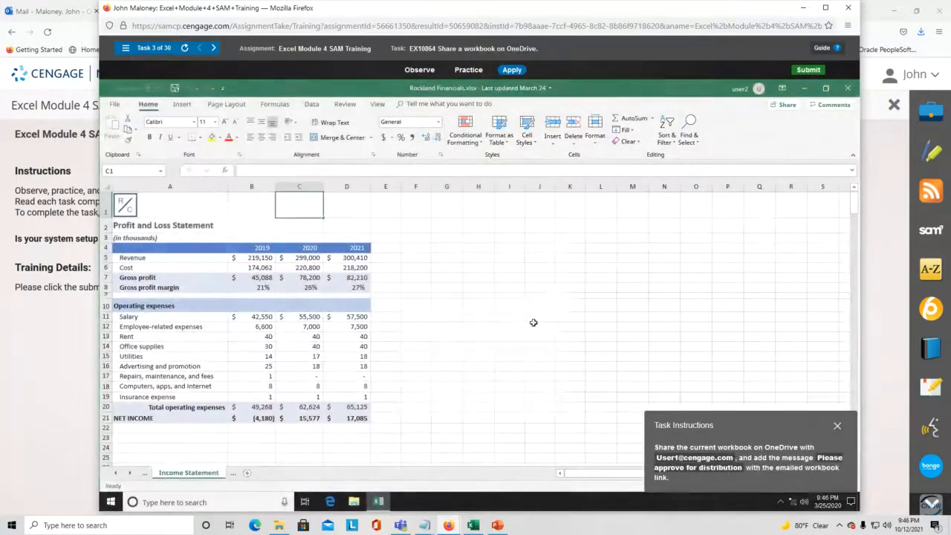
# - Reopen the Share pane for Rockland Financials with the instructions moved aside
pyautogui.moveTo(758, 425); pyautogui.dragTo(516, 255)
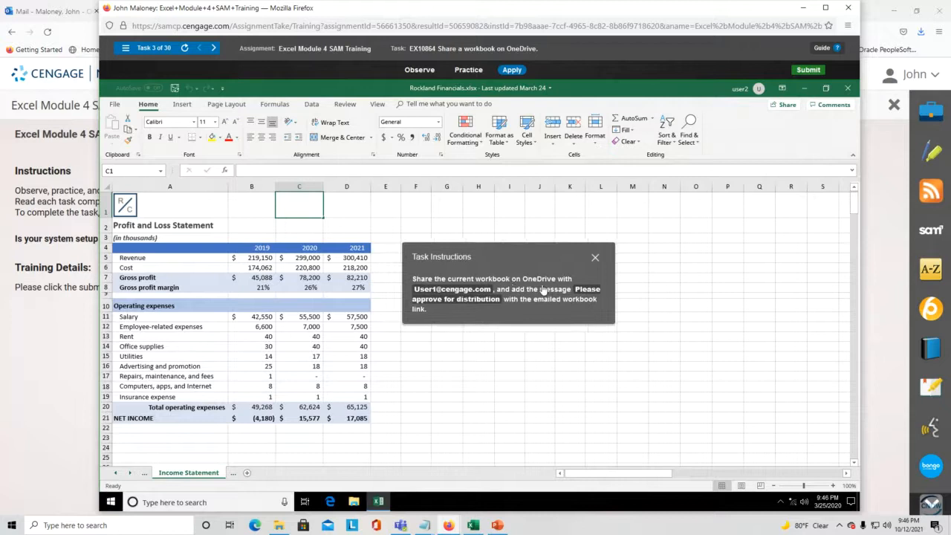
pyautogui.click(116, 105)
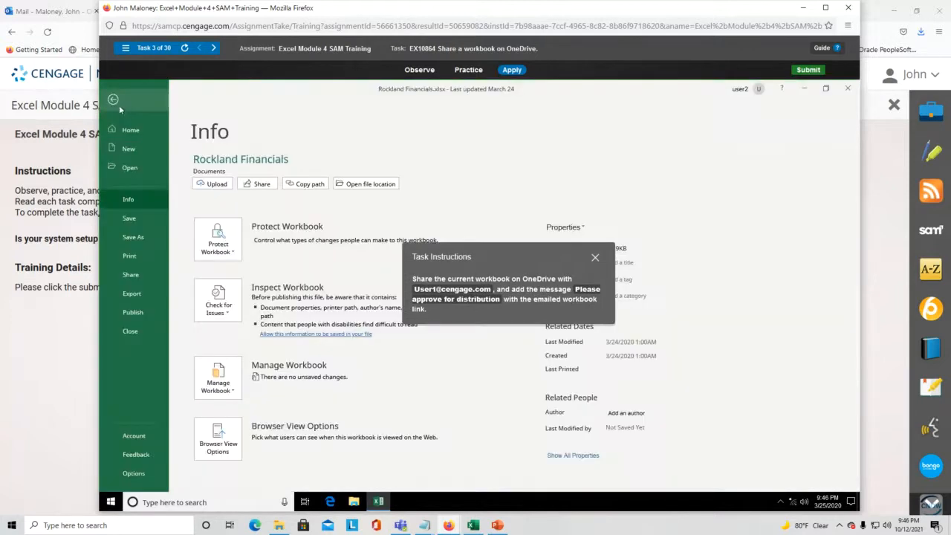
pyautogui.click(130, 277)
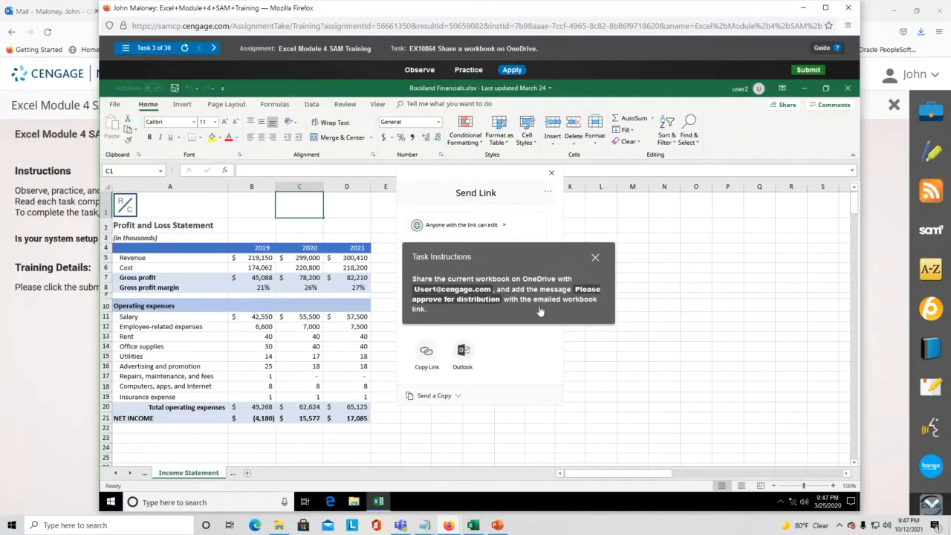
pyautogui.moveTo(523, 253); pyautogui.dragTo(261, 122)
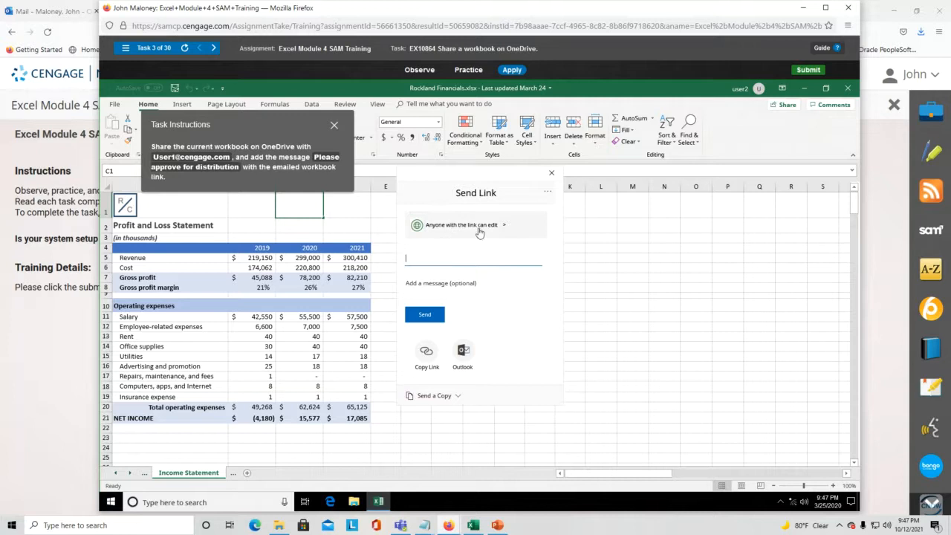
# - Change the link setting from anyone-can-edit to Specific people and apply it
pyautogui.click(505, 227)
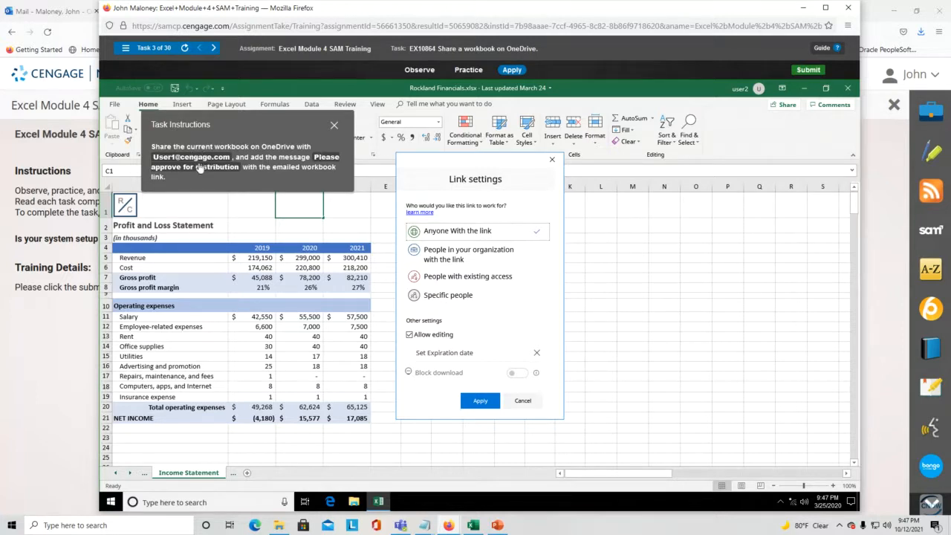
pyautogui.click(456, 297)
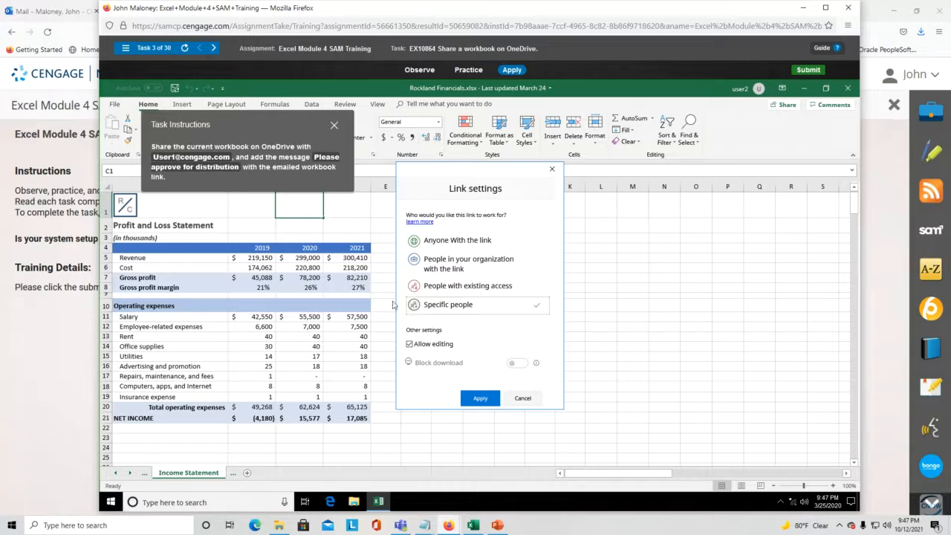
pyautogui.click(480, 399)
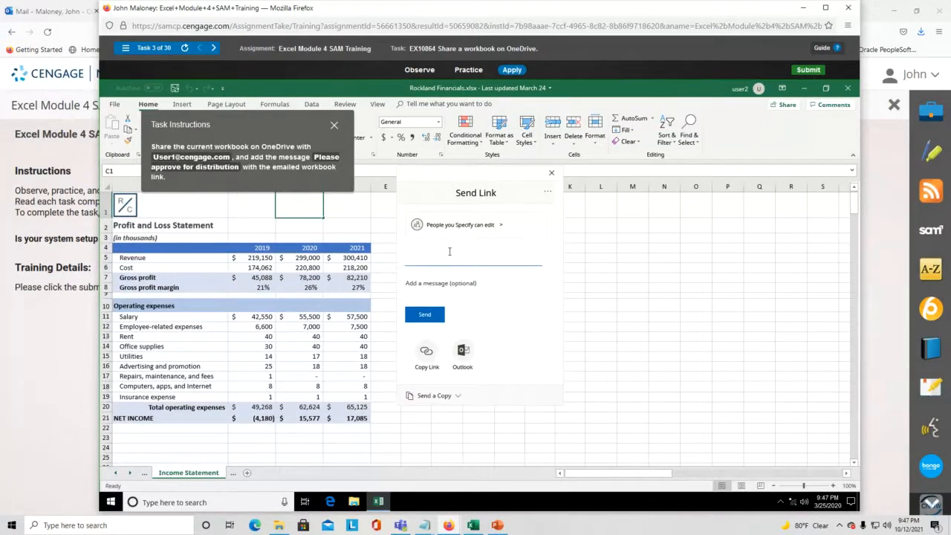
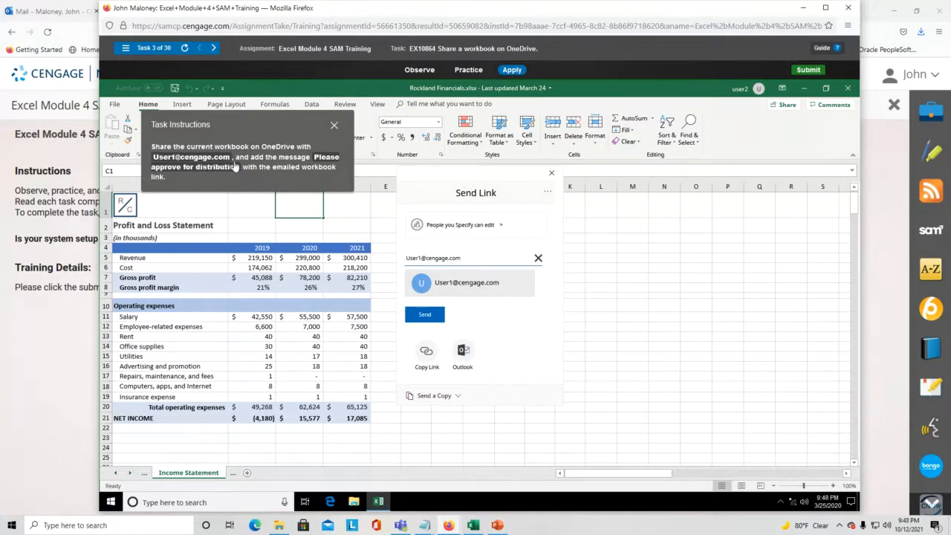
# - Add the recipient's e-mail address, type the approval message, and send the link
pyautogui.click(471, 288)
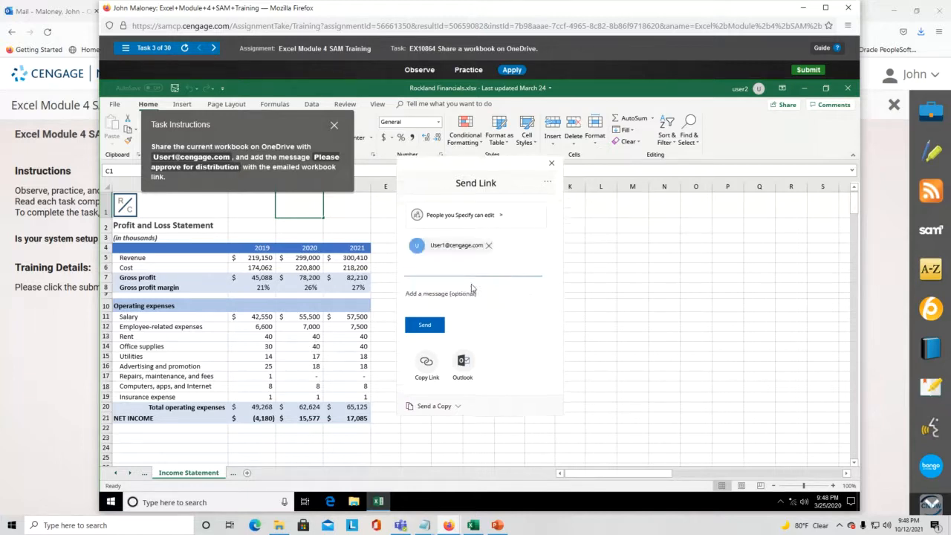
pyautogui.click(448, 292)
pyautogui.write('Please approve for distribution')
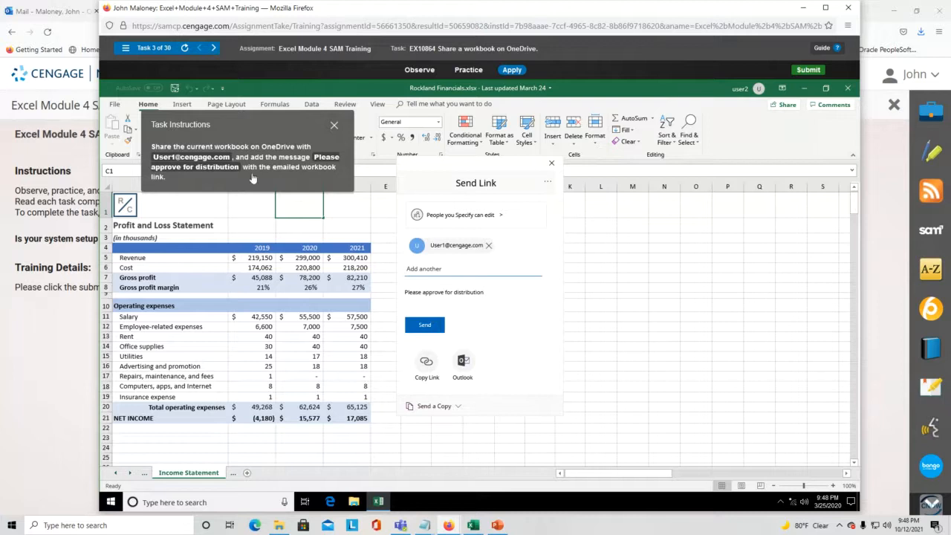
pyautogui.click(426, 327)
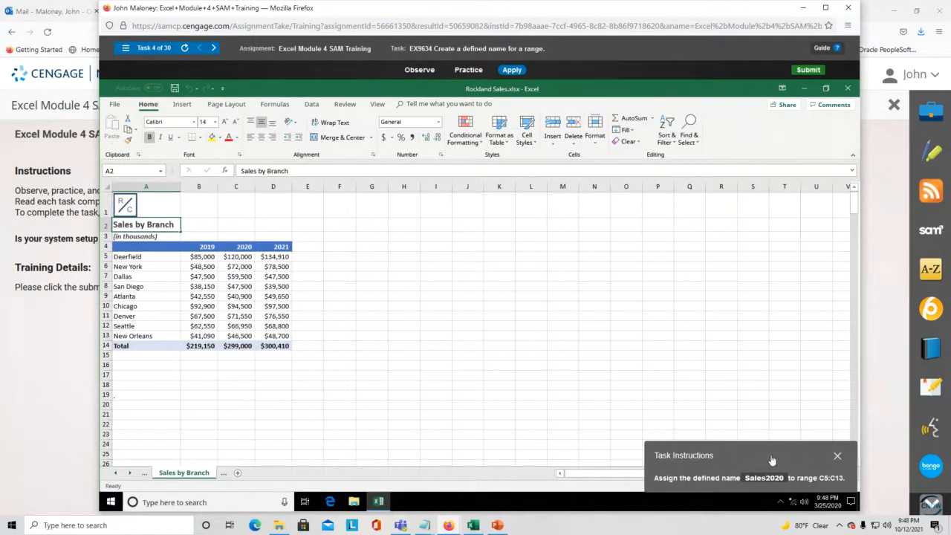
# - Select the nine branches' 2020 sales in C5:C13 with the Formulas commands showing
pyautogui.moveTo(773, 461); pyautogui.dragTo(485, 258)
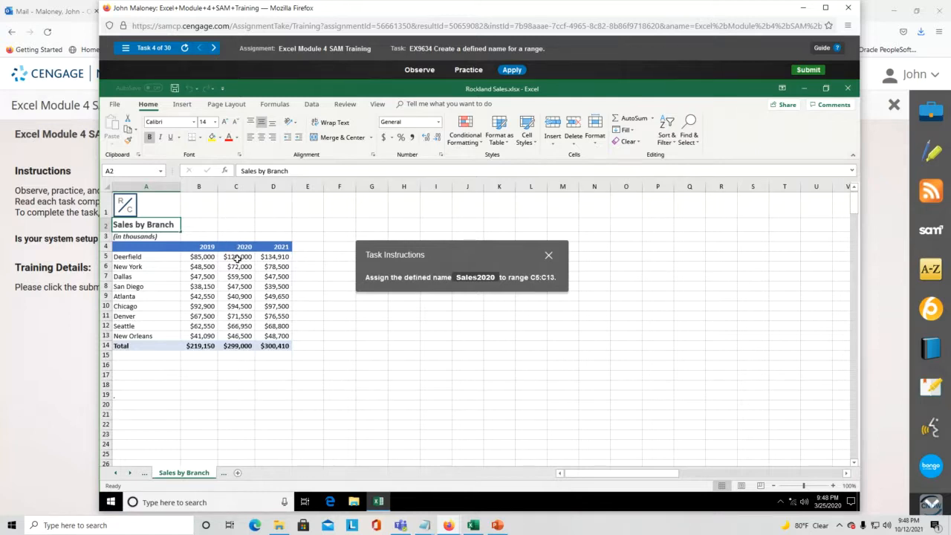
pyautogui.moveTo(237, 257); pyautogui.dragTo(236, 336)
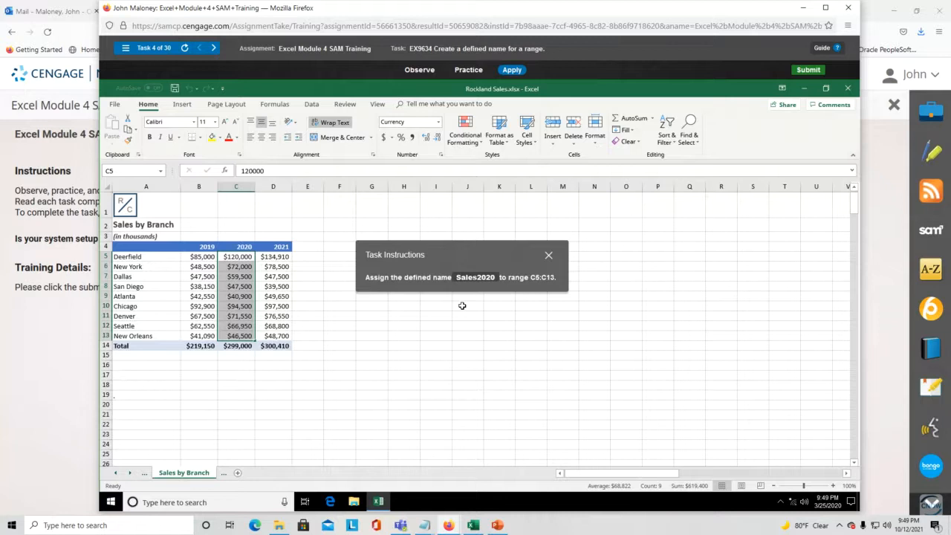
pyautogui.click(275, 104)
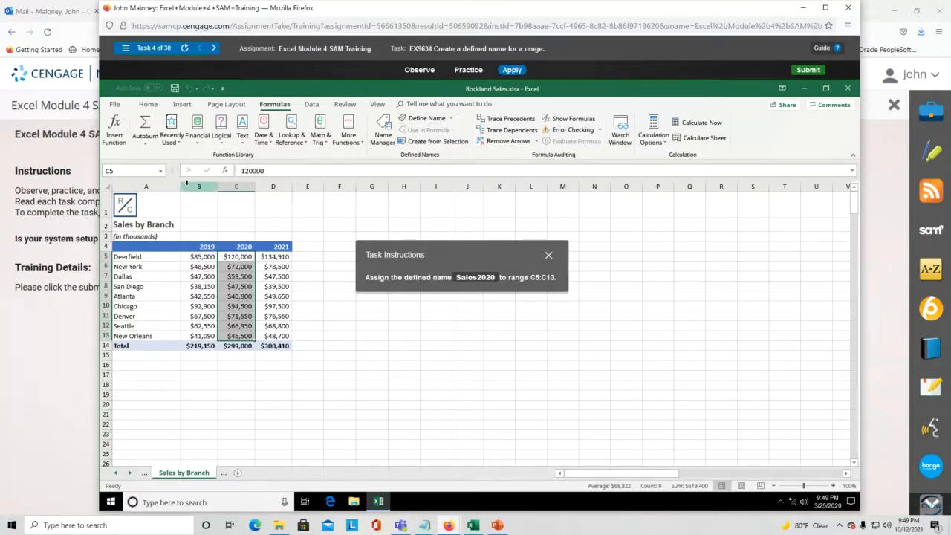
# - Define the name Sales2020 for the range C5:C13 through Define Name
pyautogui.click(163, 175)
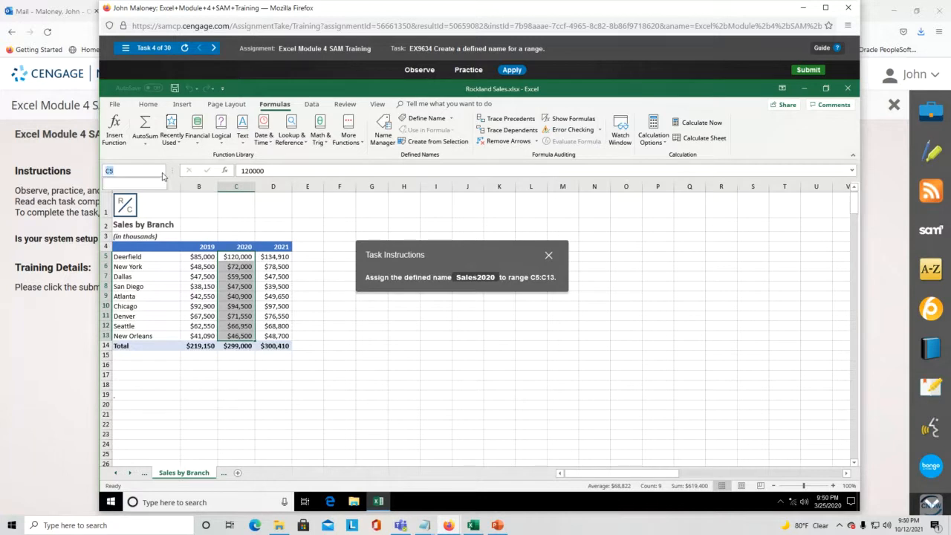
pyautogui.click(162, 176)
pyautogui.click(162, 176)
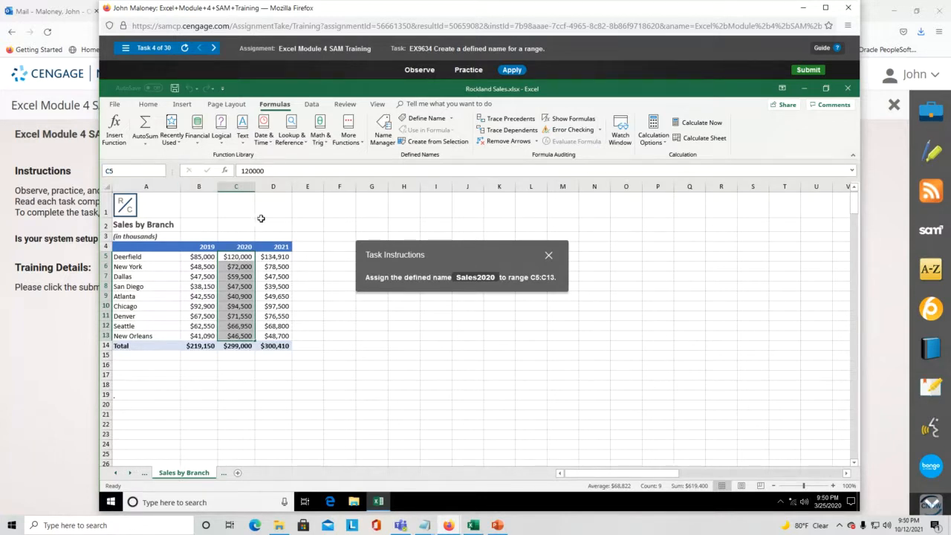
pyautogui.click(451, 119)
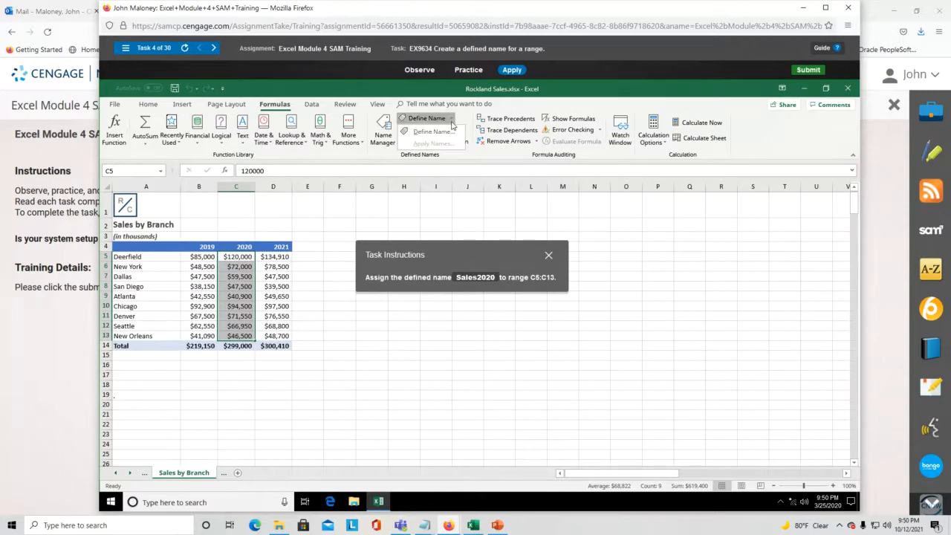
pyautogui.click(446, 132)
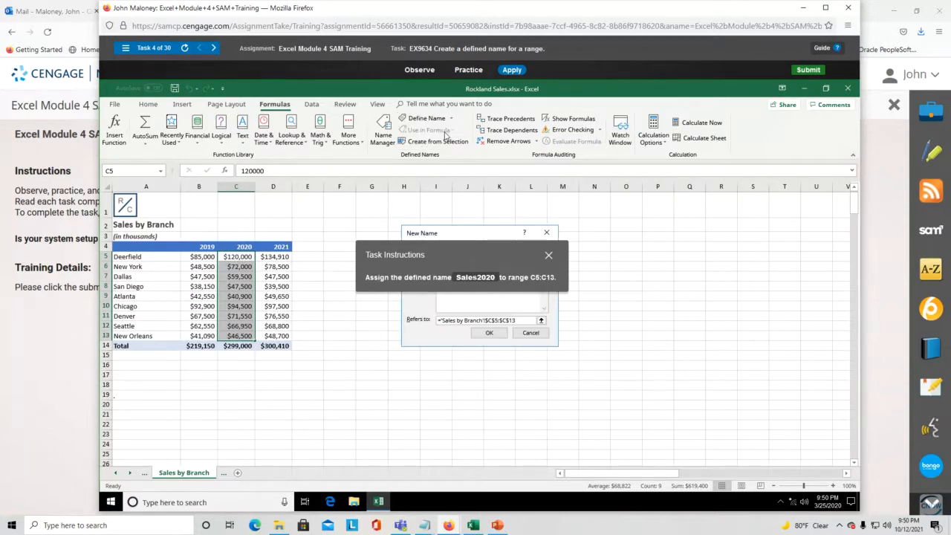
pyautogui.moveTo(469, 253); pyautogui.dragTo(489, 174)
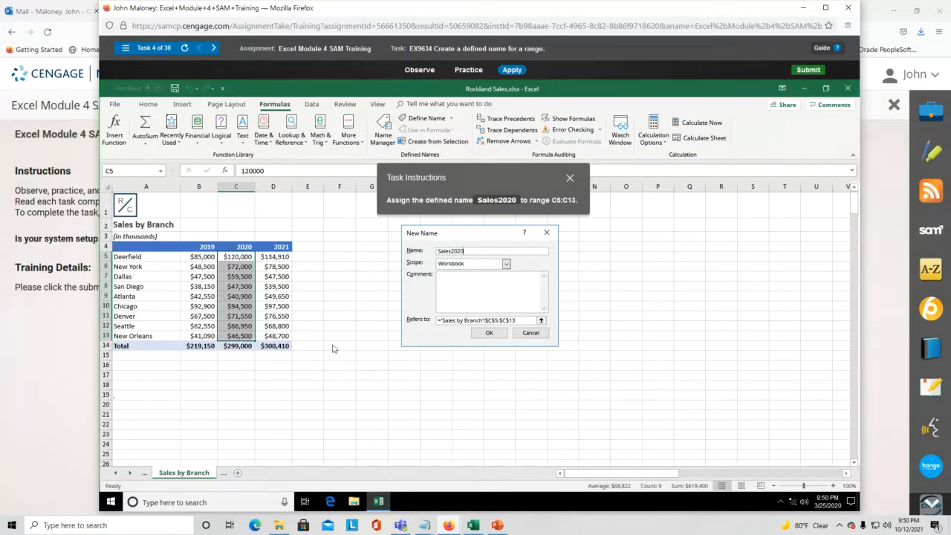
pyautogui.click(496, 333)
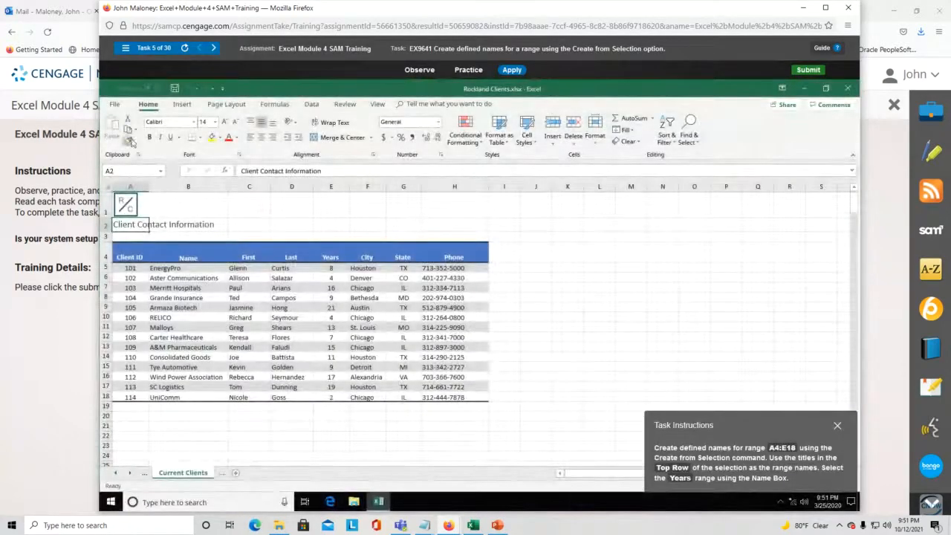
# - Select the client table A4:E18, Client ID through Years, with the Formulas commands showing
pyautogui.moveTo(747, 422); pyautogui.dragTo(624, 251)
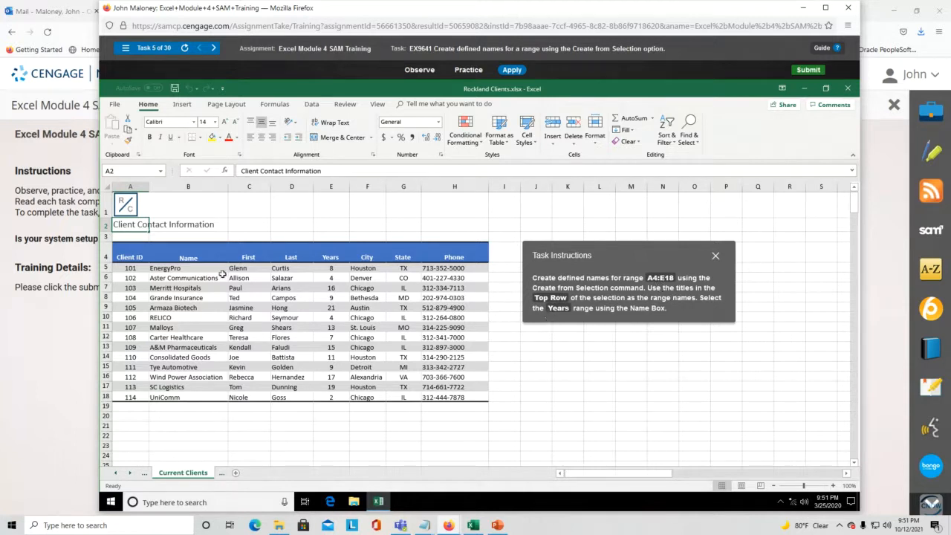
pyautogui.moveTo(120, 256); pyautogui.dragTo(450, 255)
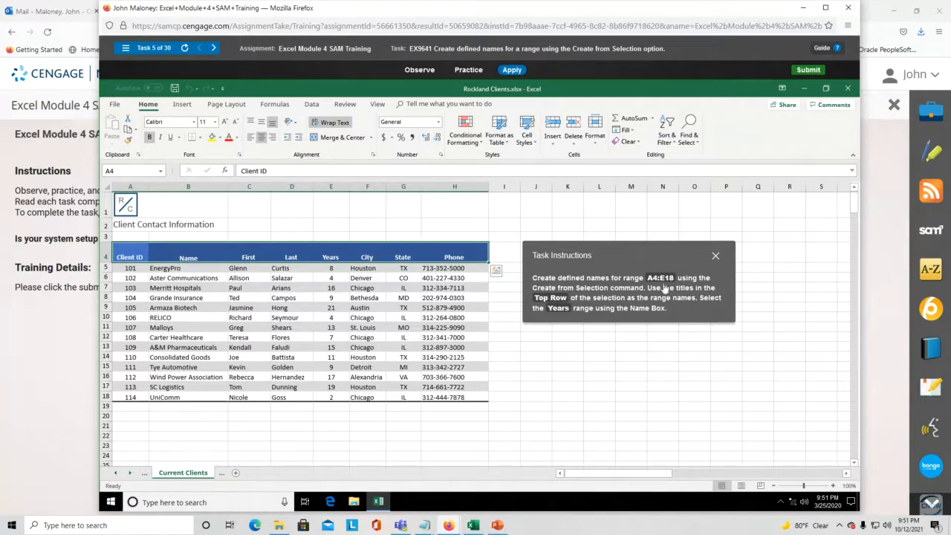
pyautogui.click(136, 255)
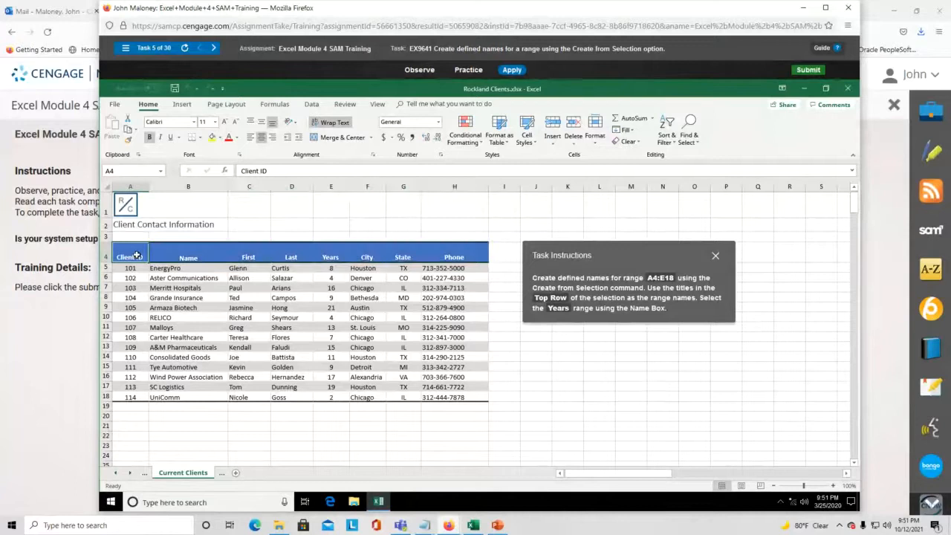
pyautogui.moveTo(137, 256); pyautogui.dragTo(341, 257)
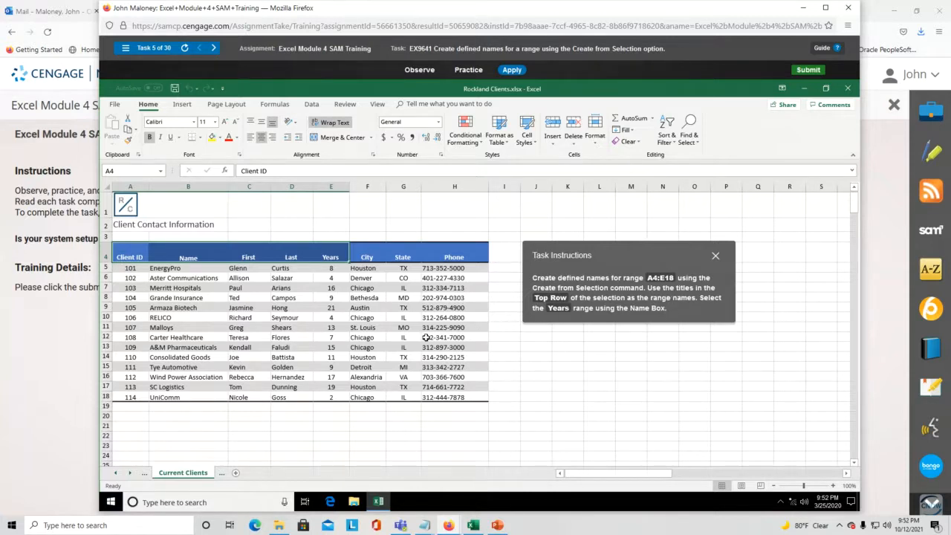
pyautogui.click(128, 255)
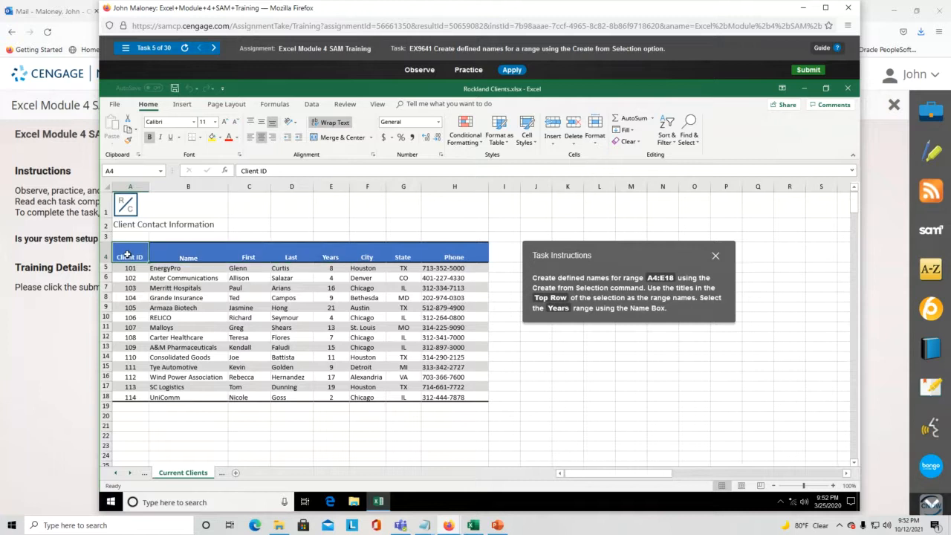
pyautogui.moveTo(128, 255); pyautogui.dragTo(327, 396)
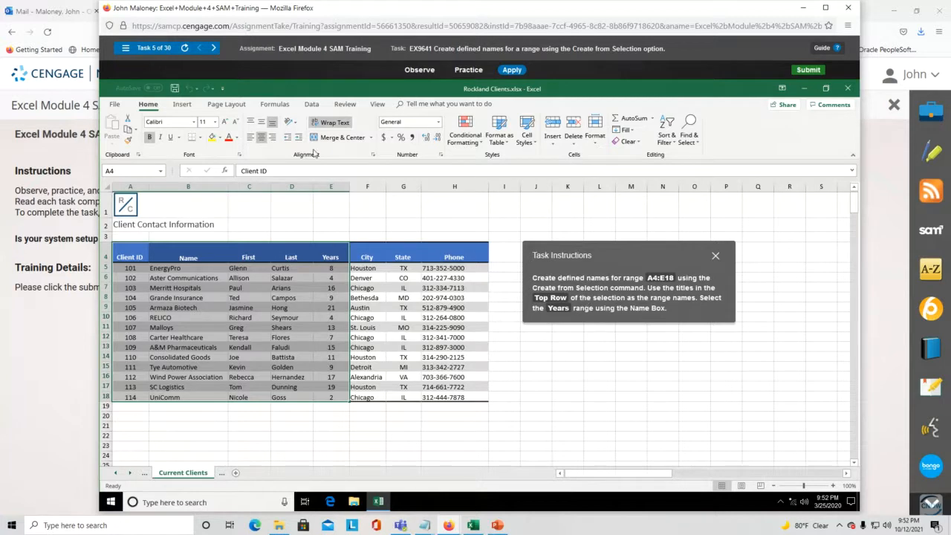
pyautogui.click(272, 106)
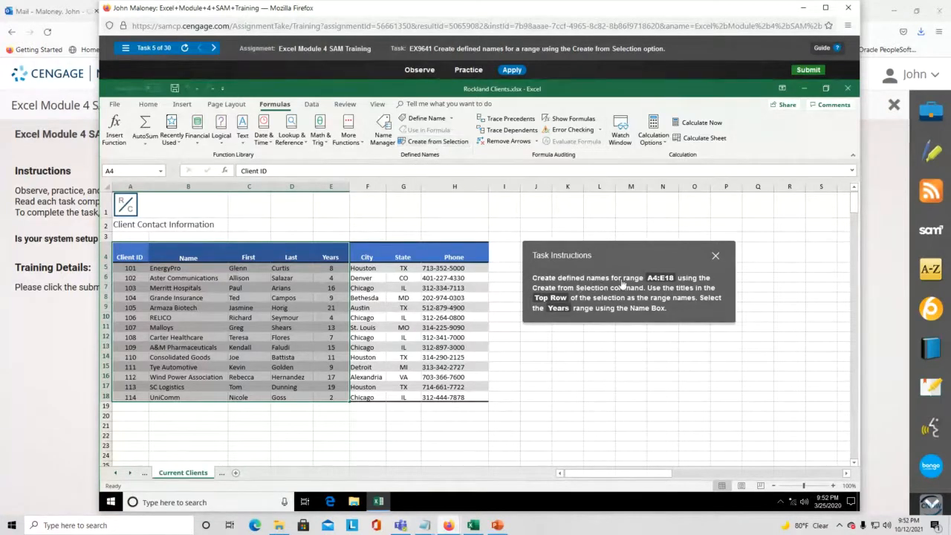
# - Use Create from Selection with Top row checked to name A4:E18's columns
pyautogui.click(452, 145)
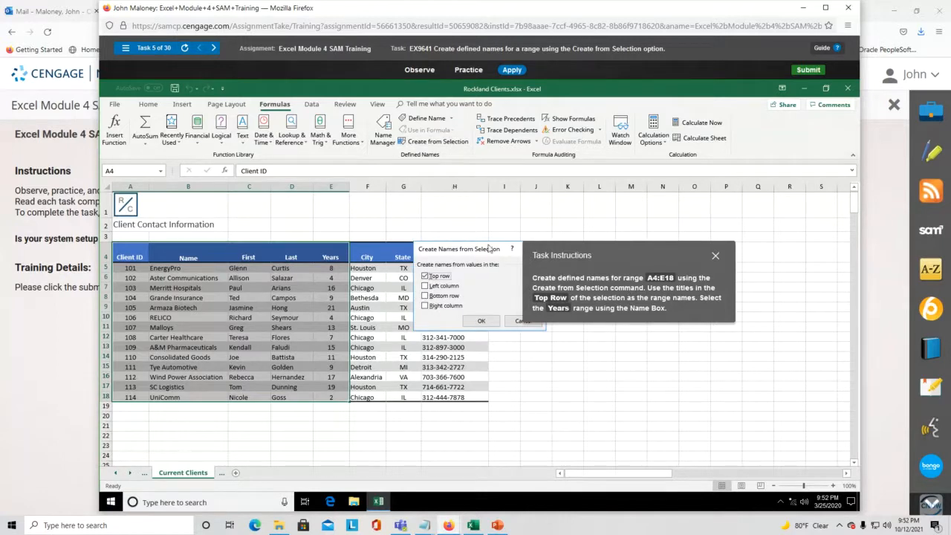
pyautogui.moveTo(587, 249); pyautogui.dragTo(484, 367)
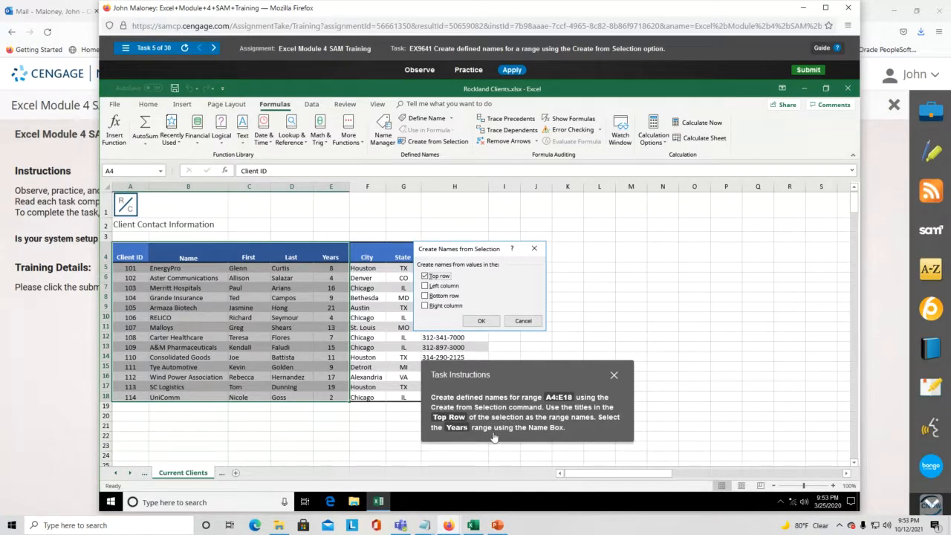
pyautogui.click(481, 321)
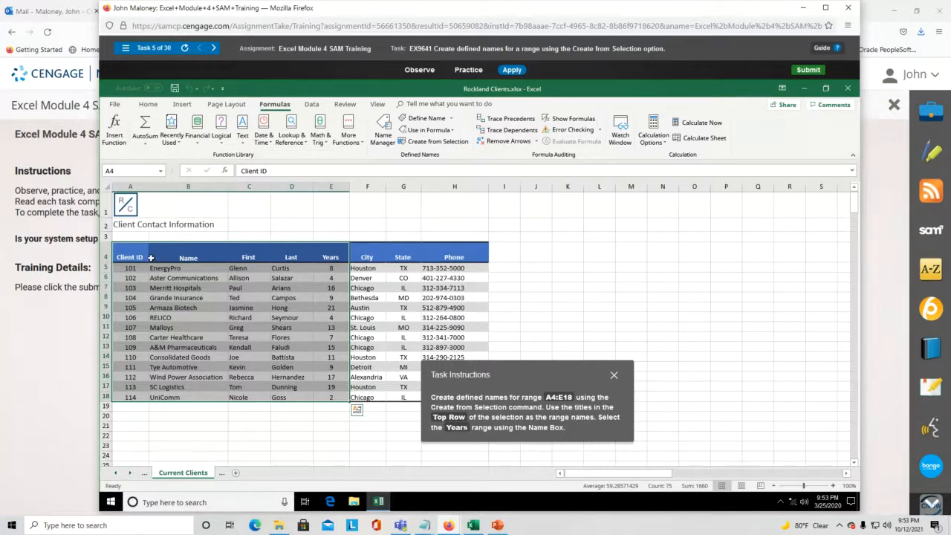
# - Choose Years from the Name Box, close SAM, and open the Collaborate session menu
pyautogui.click(161, 173)
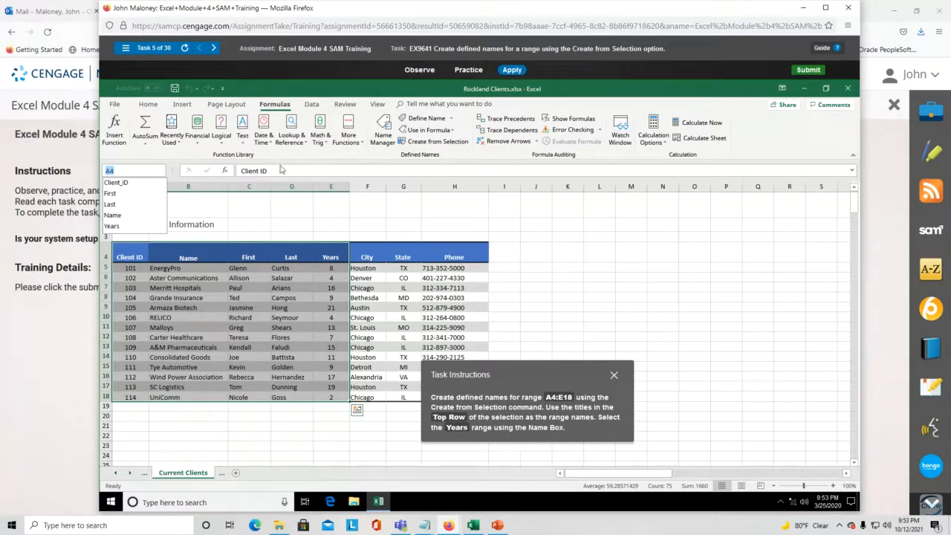
pyautogui.click(124, 229)
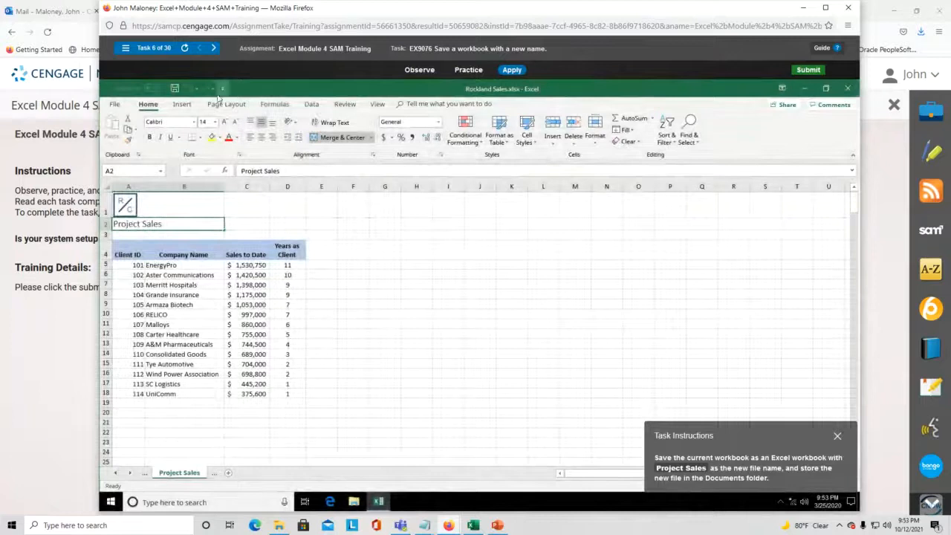
pyautogui.click(847, 7)
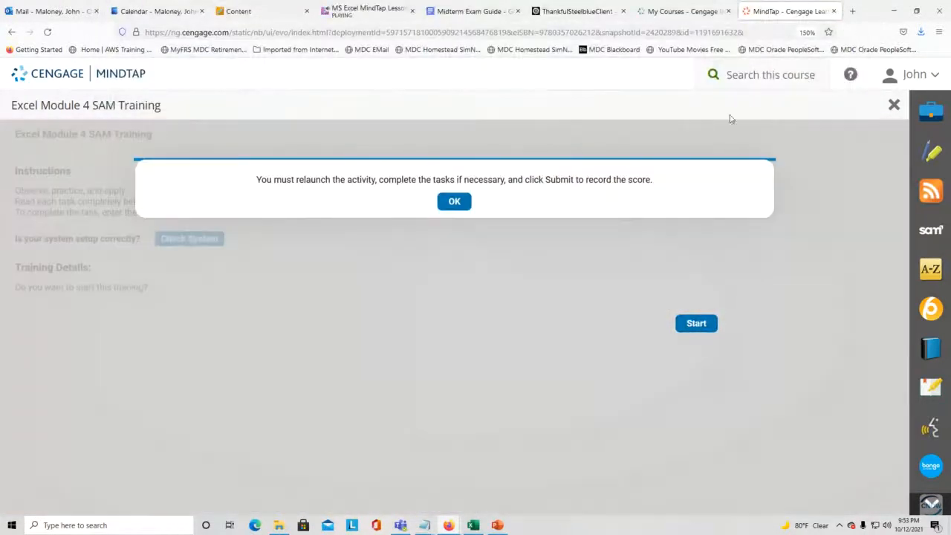
pyautogui.click(371, 9)
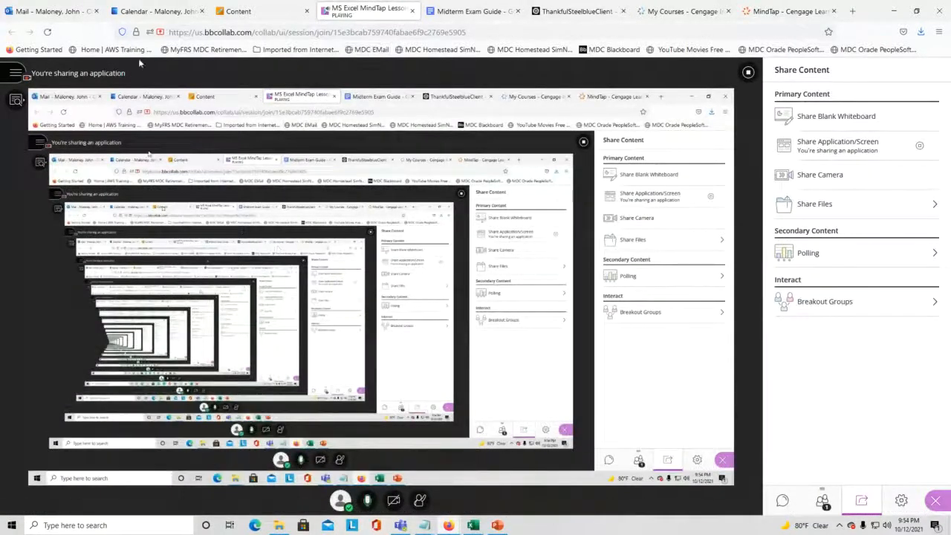
pyautogui.click(15, 73)
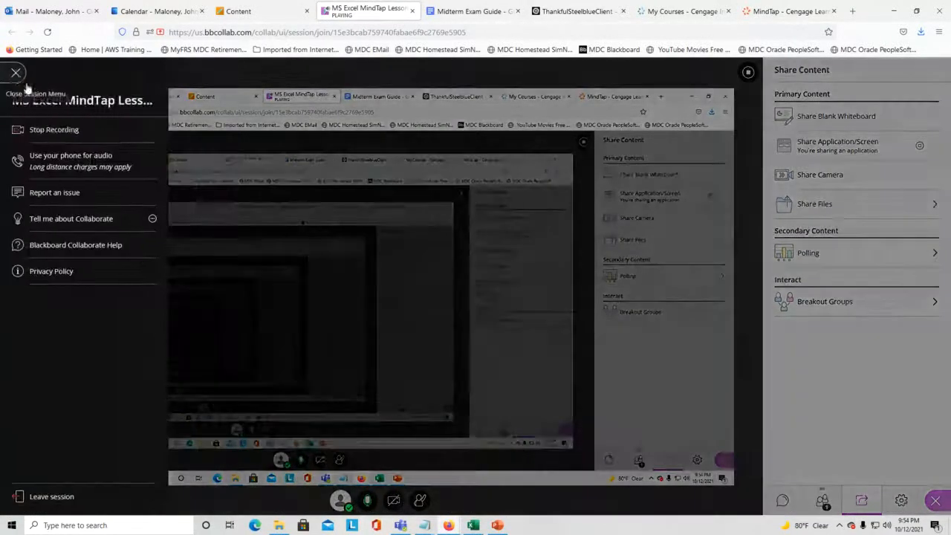